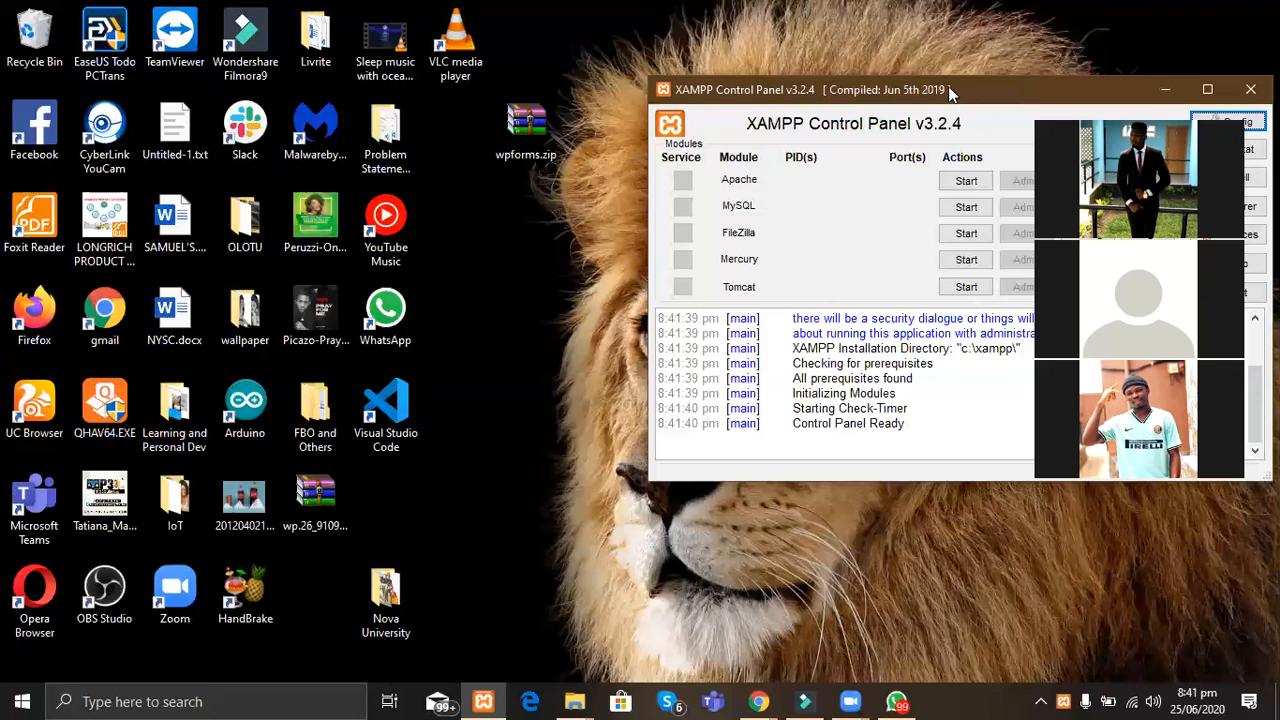
Step: Start the Apache and MySQL servers in XAMPP, then launch Firefox
drag(940, 97, 424, 100)
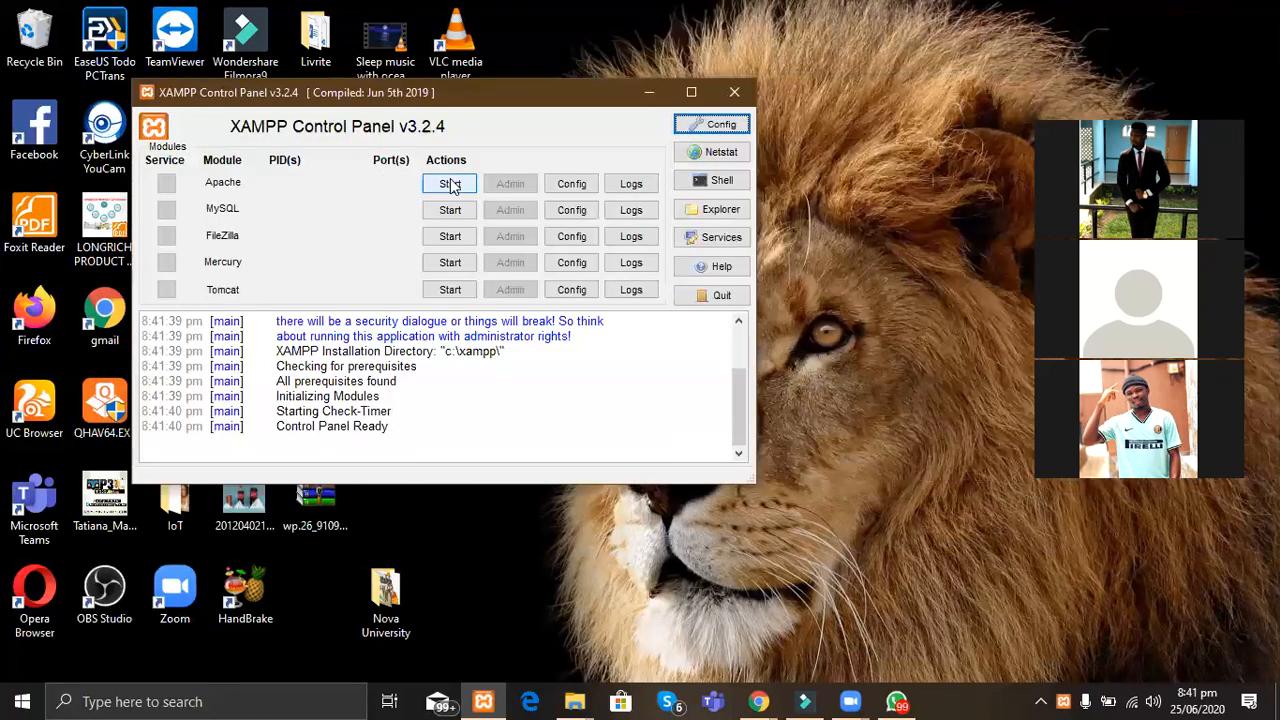
click(449, 185)
click(450, 211)
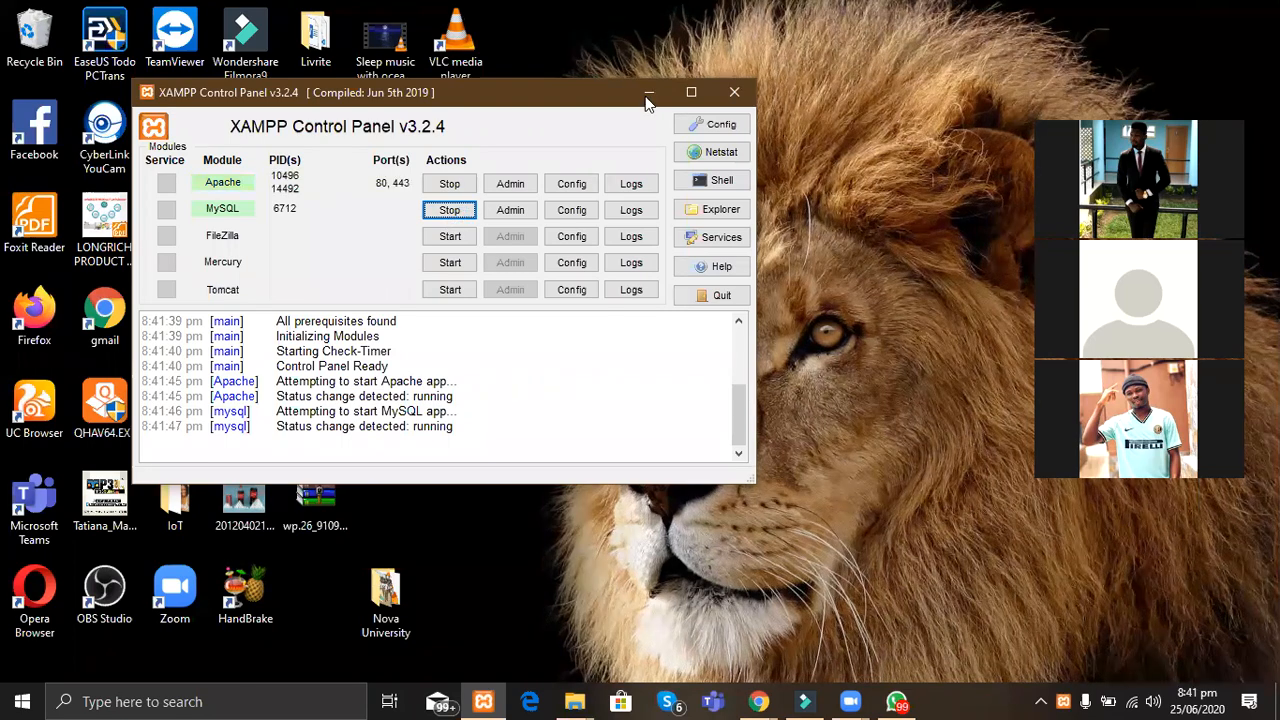
double_click(44, 320)
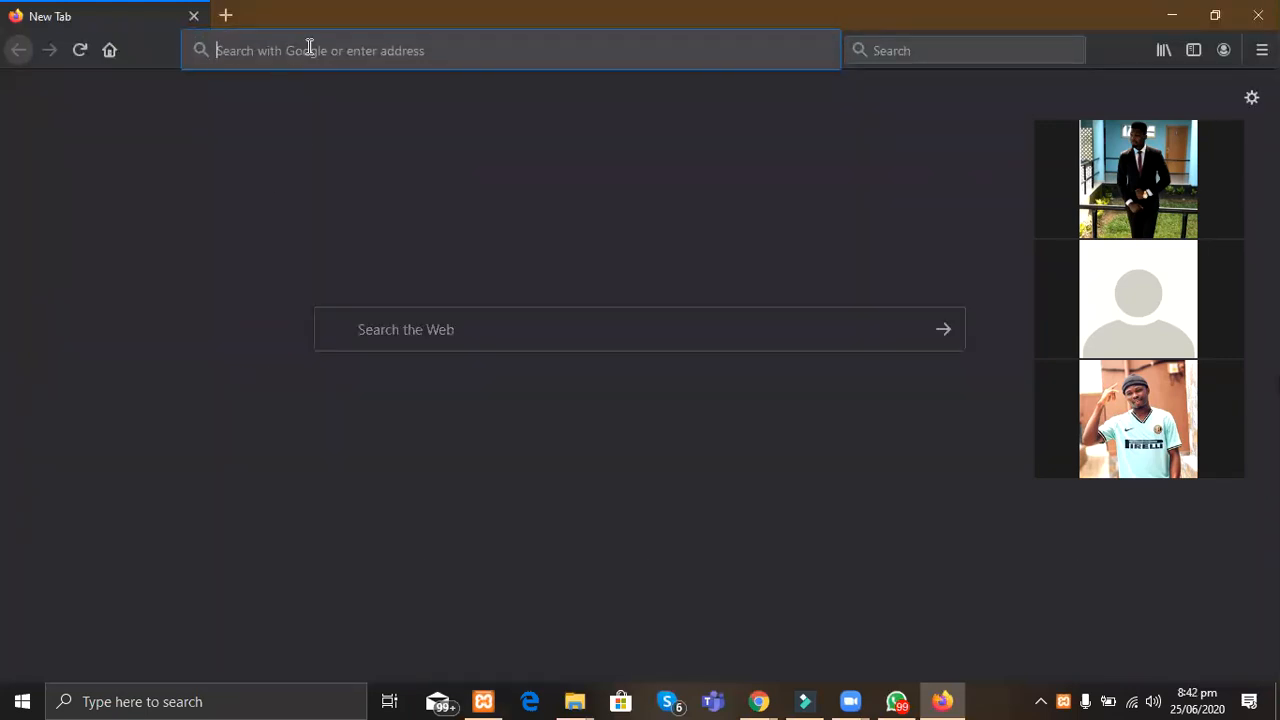
Step: Load localhost/phpmyadmin in Firefox
text(loca)
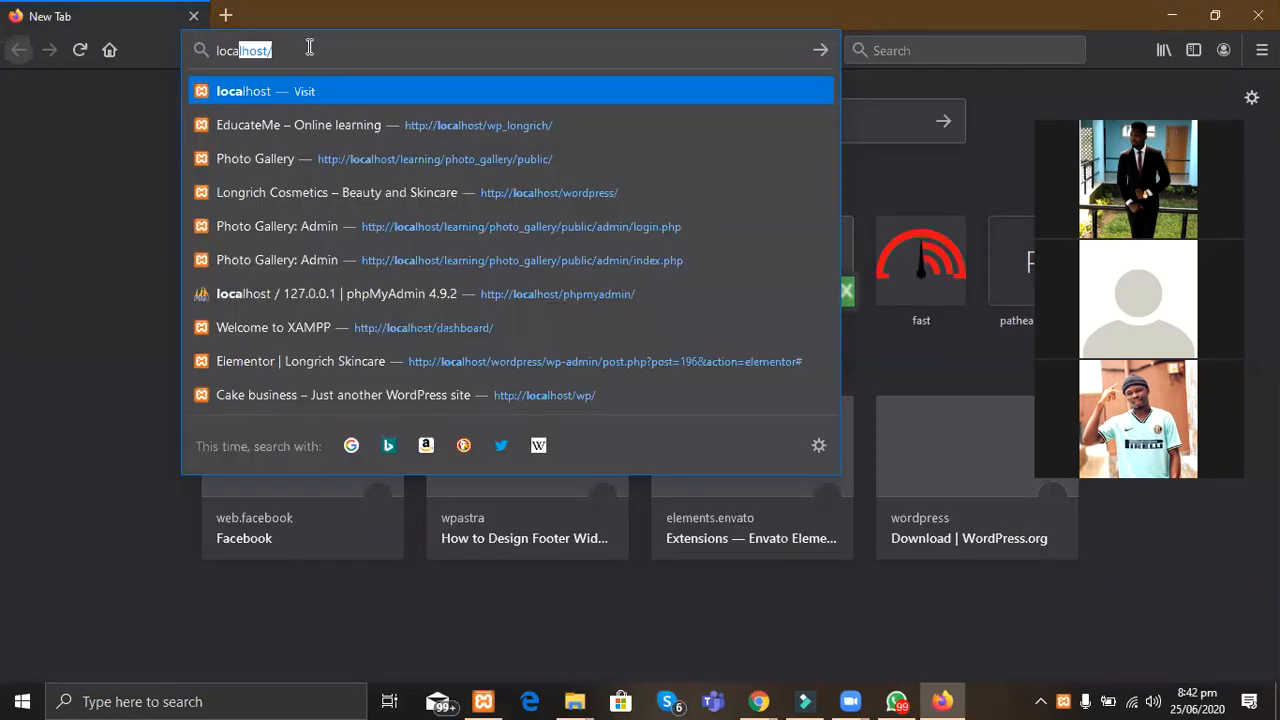
text(lhost/phpm)
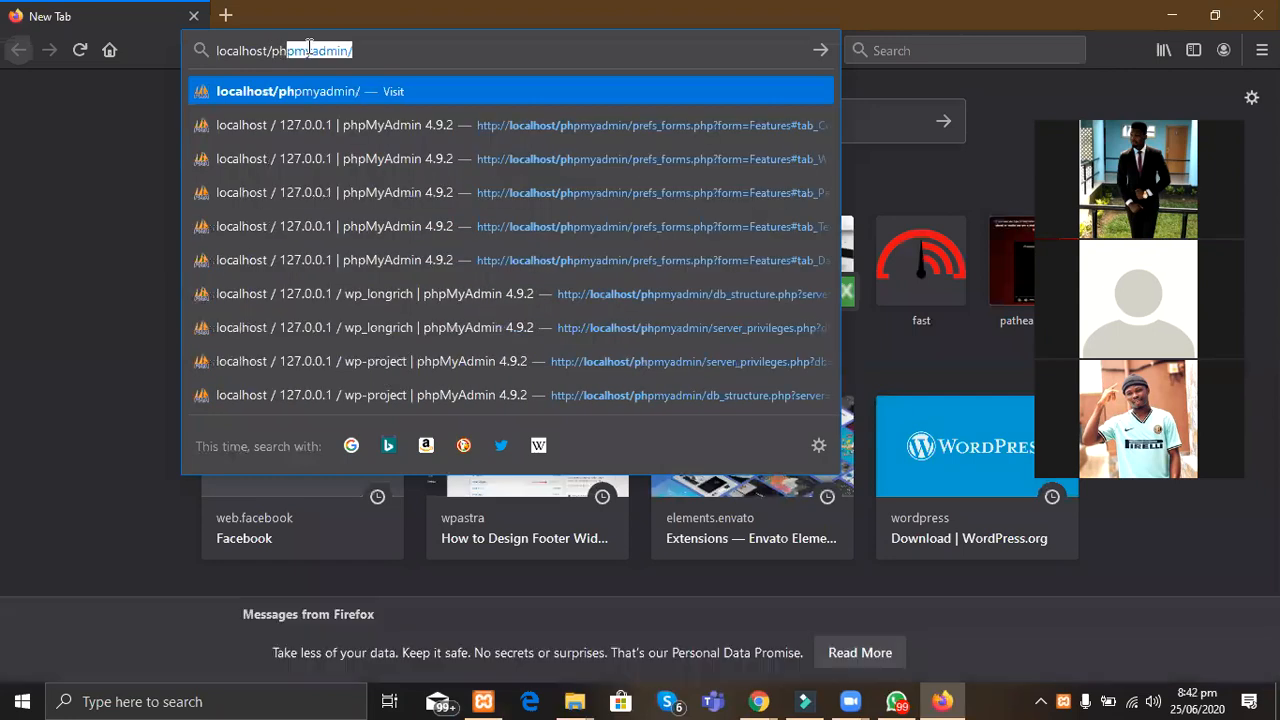
text(yadmin/)
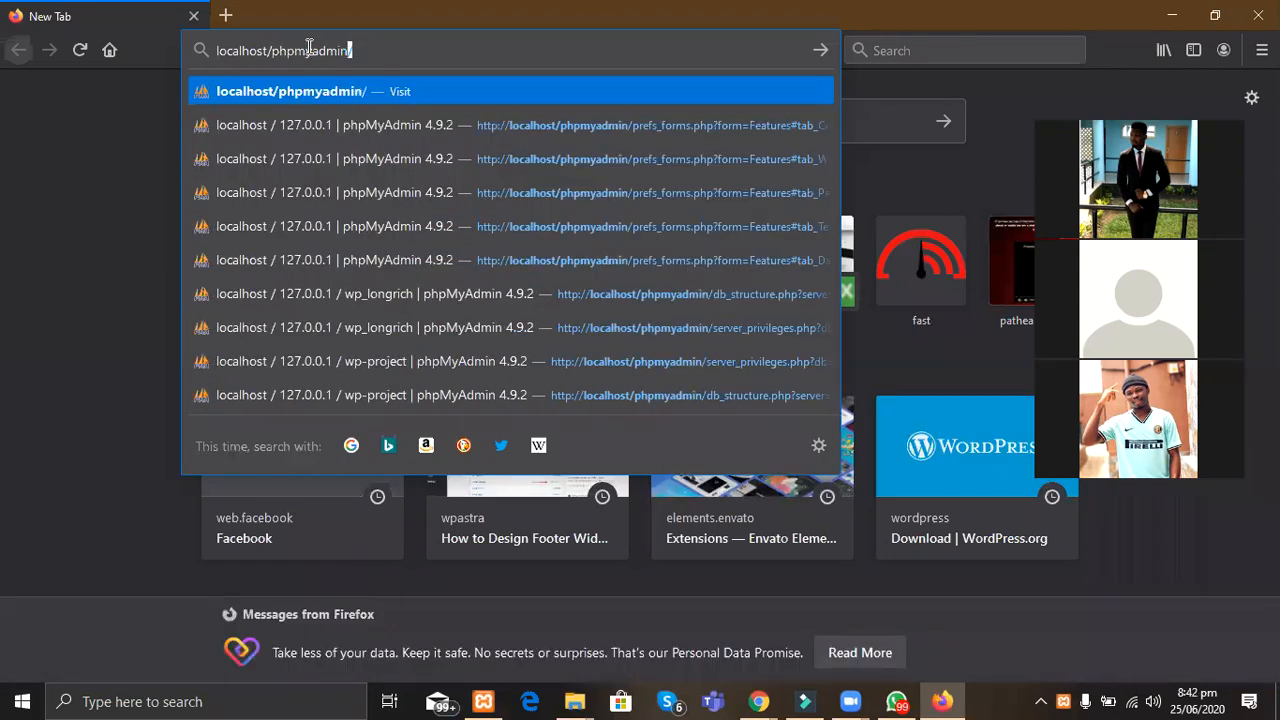
key(Return)
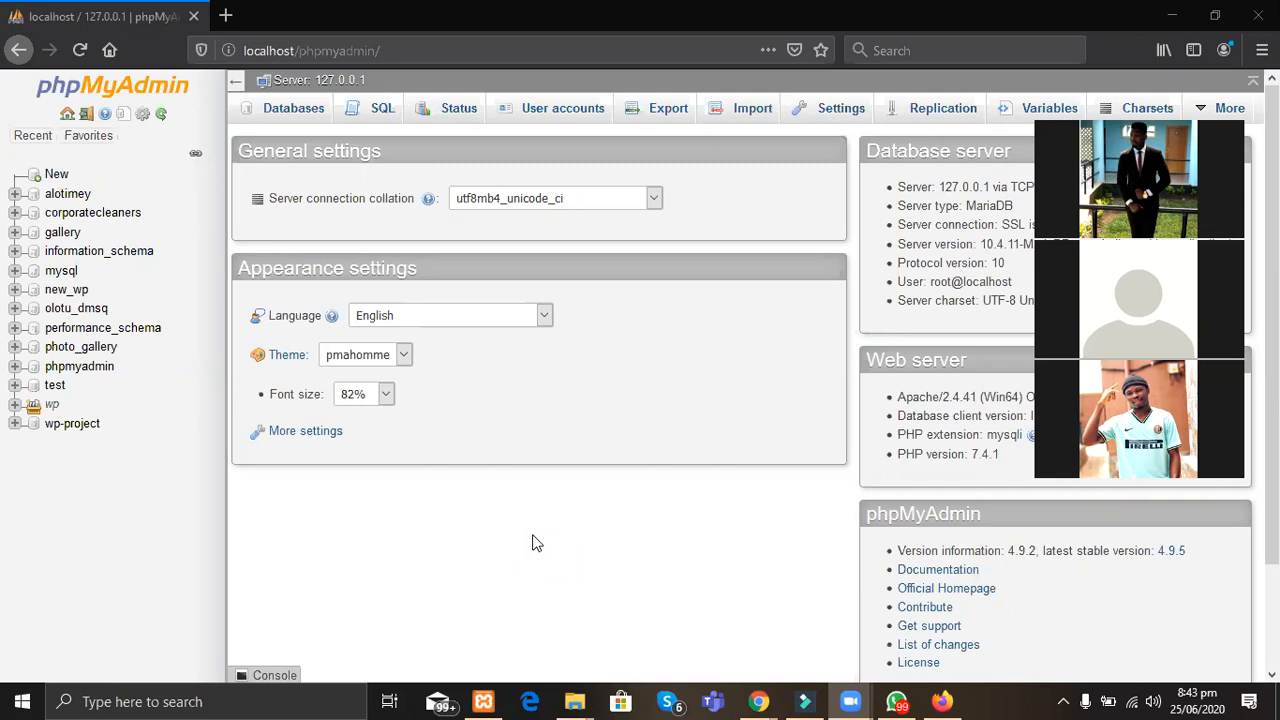
Step: Minimize the XAMPP panel and go to phpMyAdmin's New database page
click(483, 701)
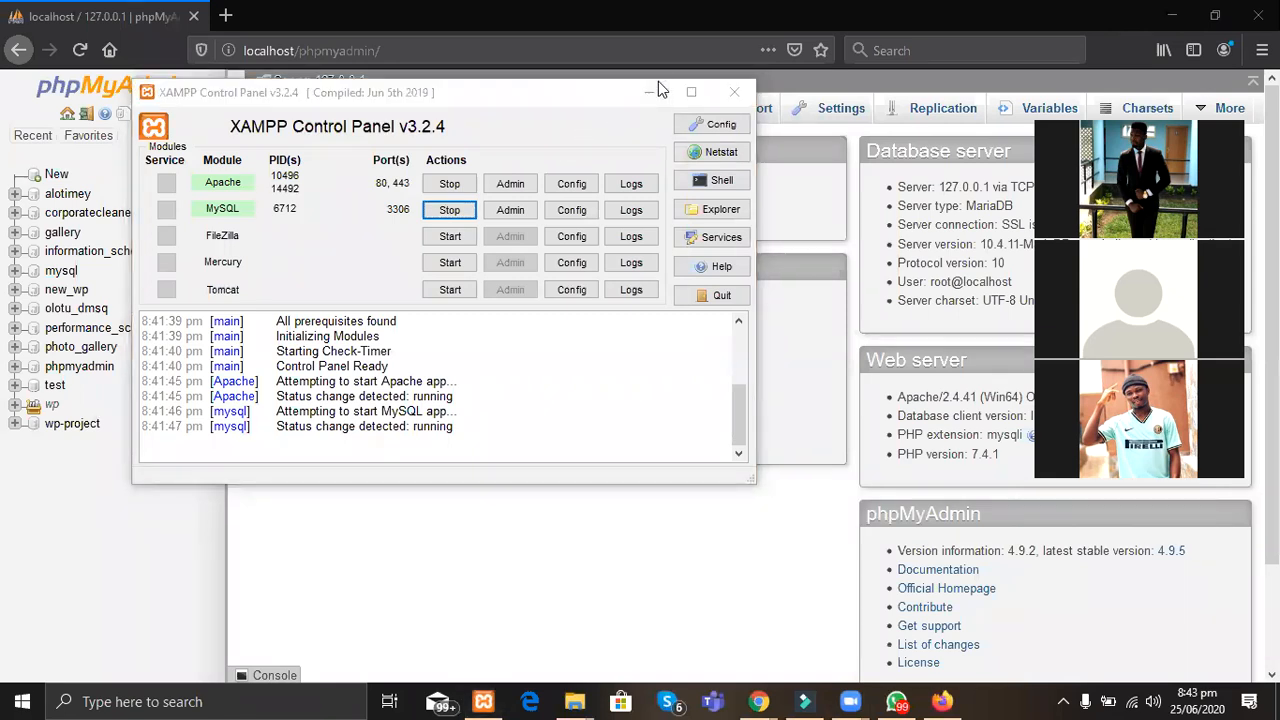
click(656, 88)
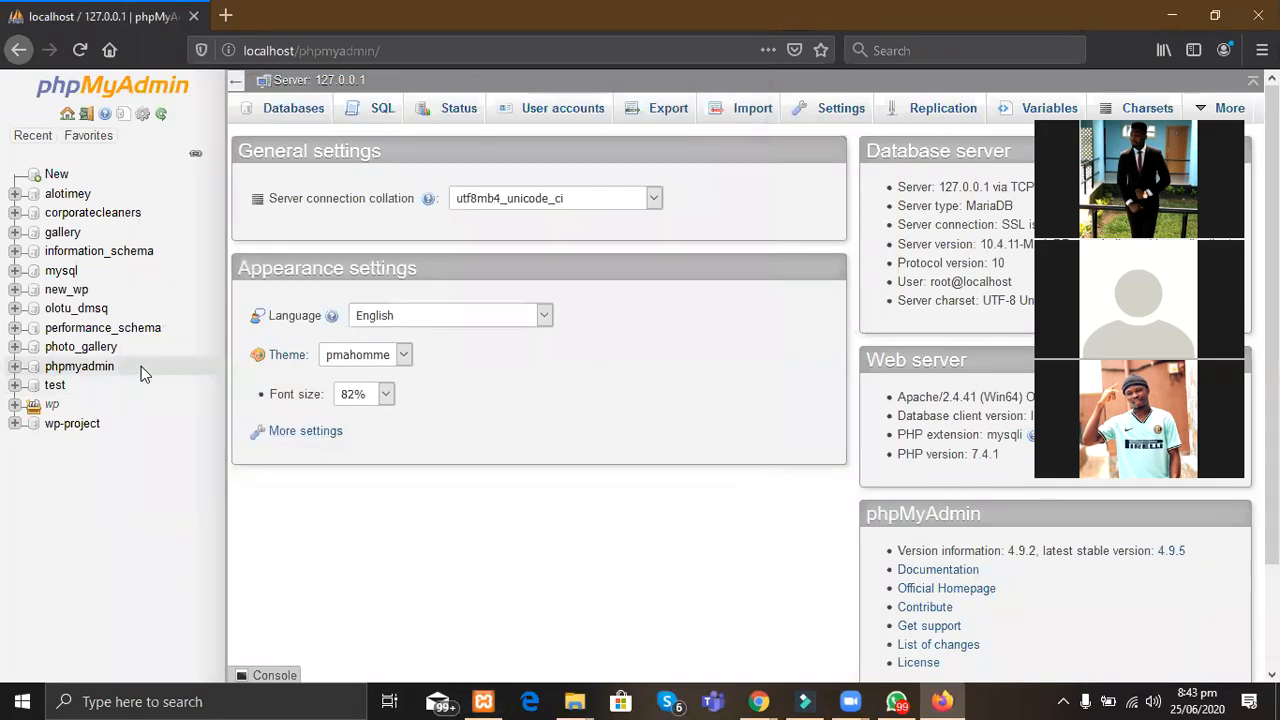
click(57, 176)
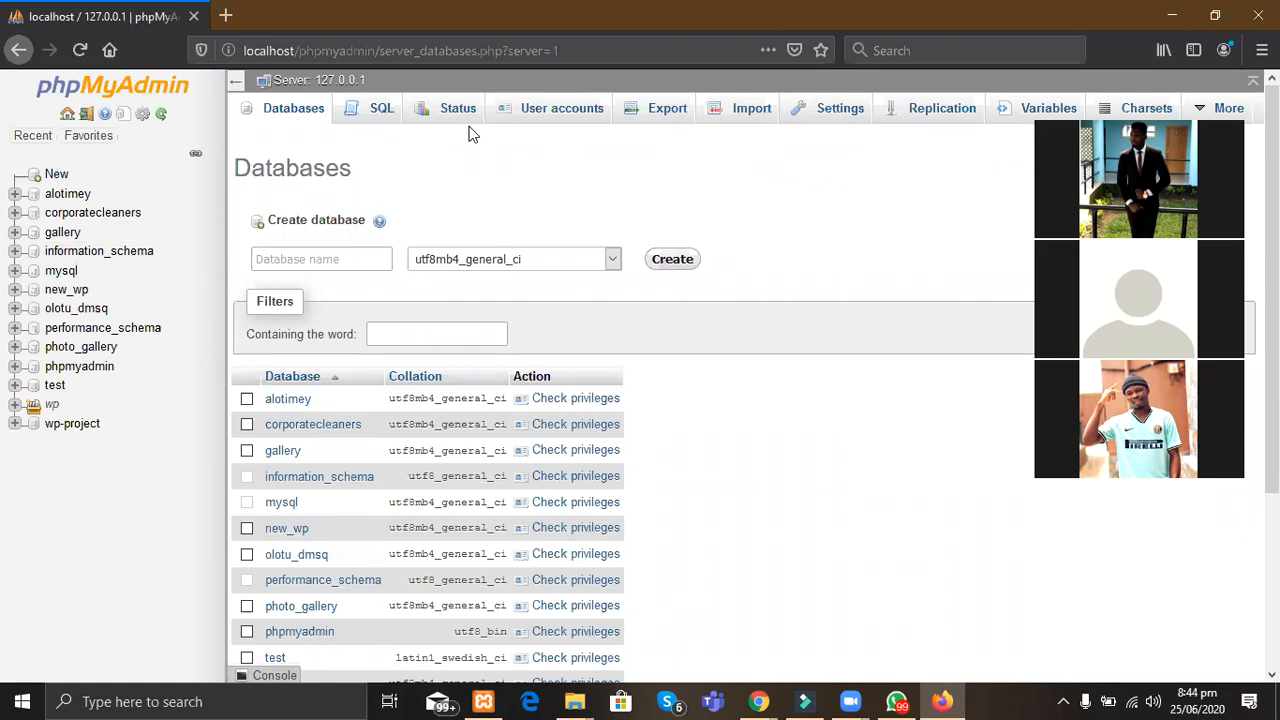
click(724, 39)
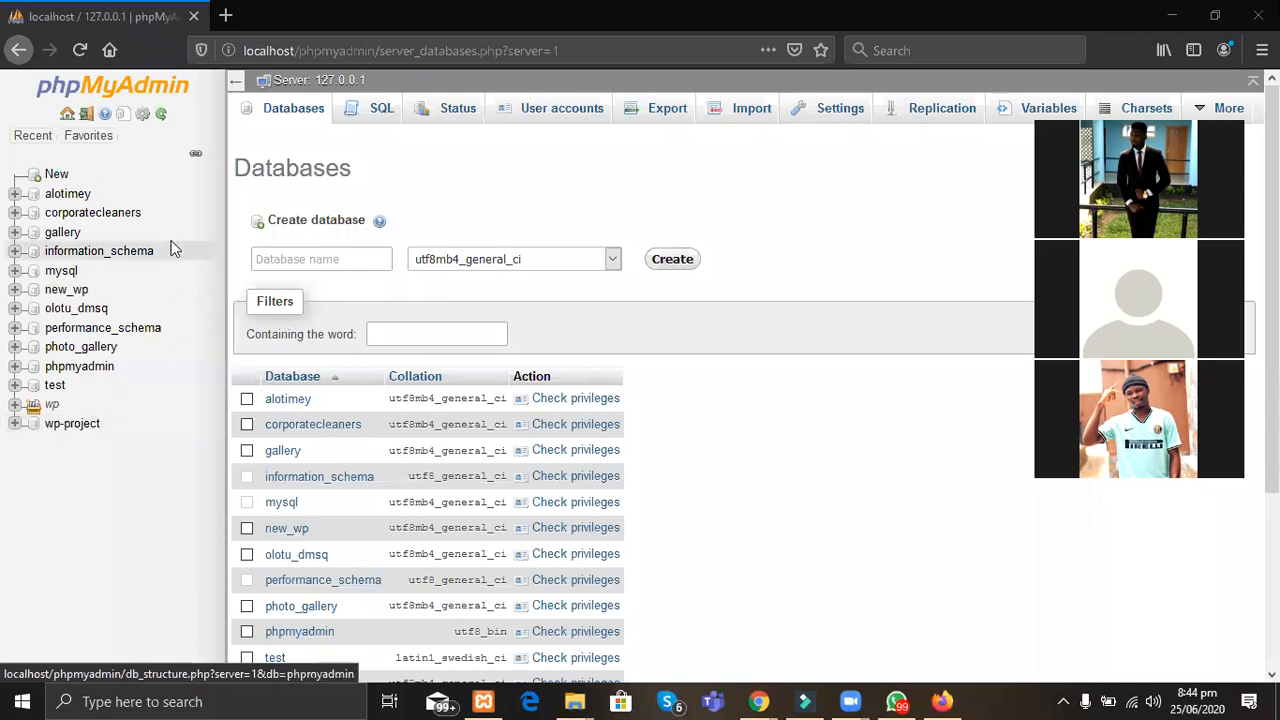
Step: Name the new database wp_cakeworld and create it
click(322, 258)
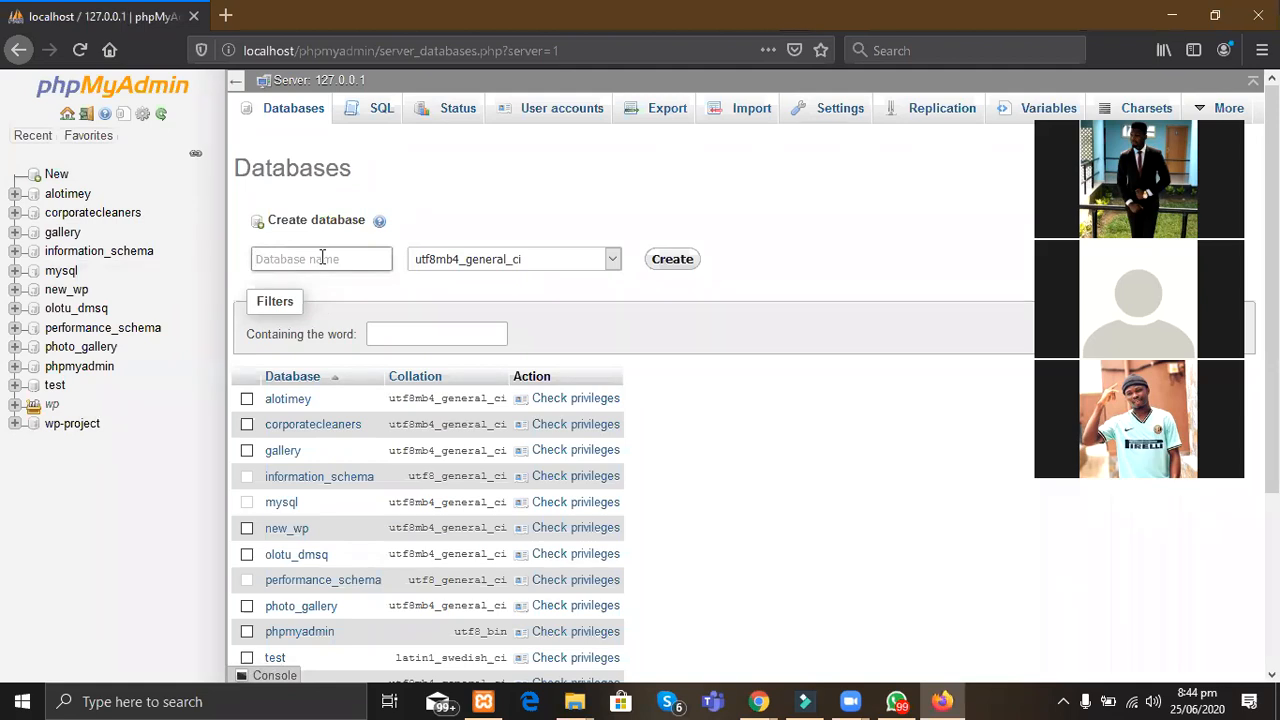
text(wp_cakeworld)
click(680, 262)
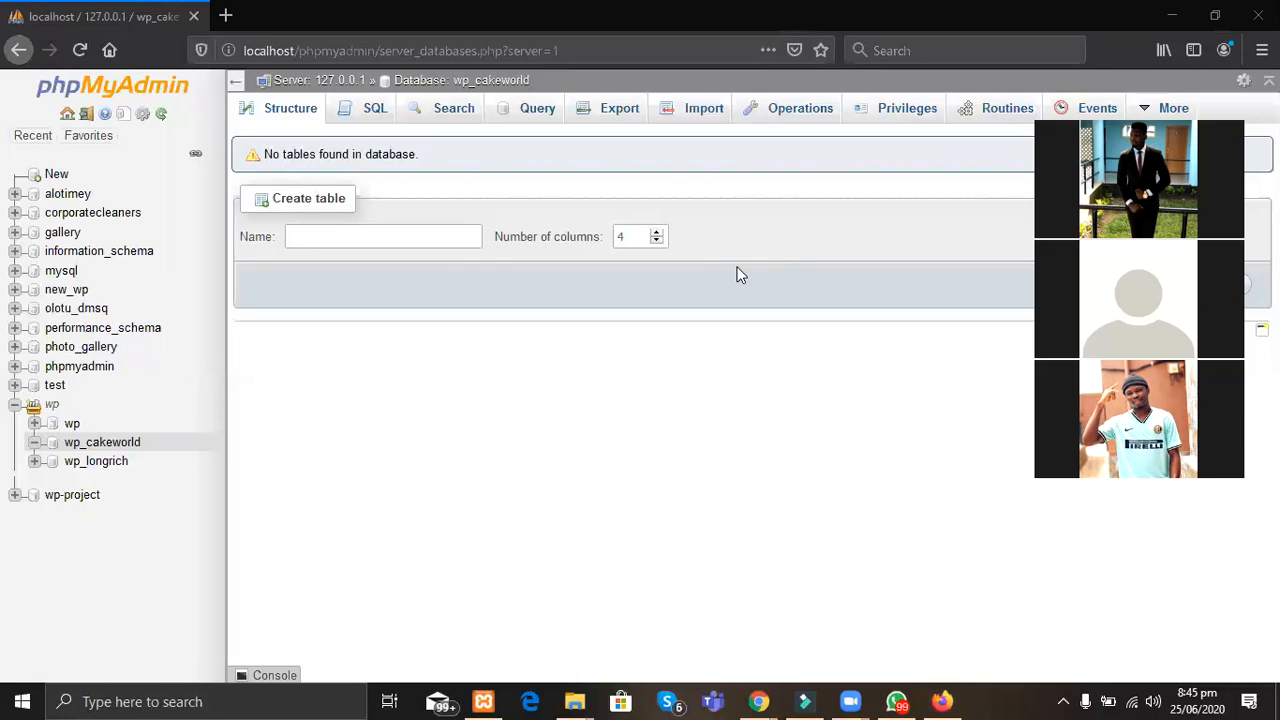
Step: Begin a new user account named cakedude restricted to the local host
click(902, 112)
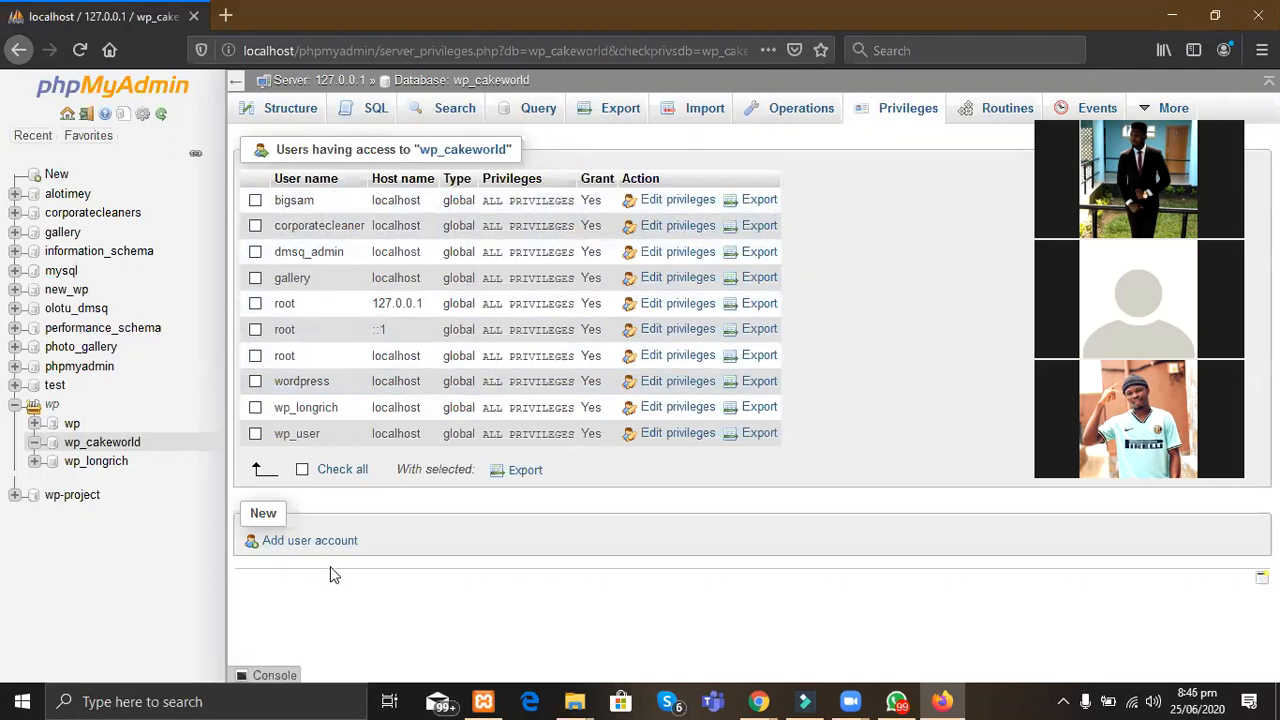
click(312, 548)
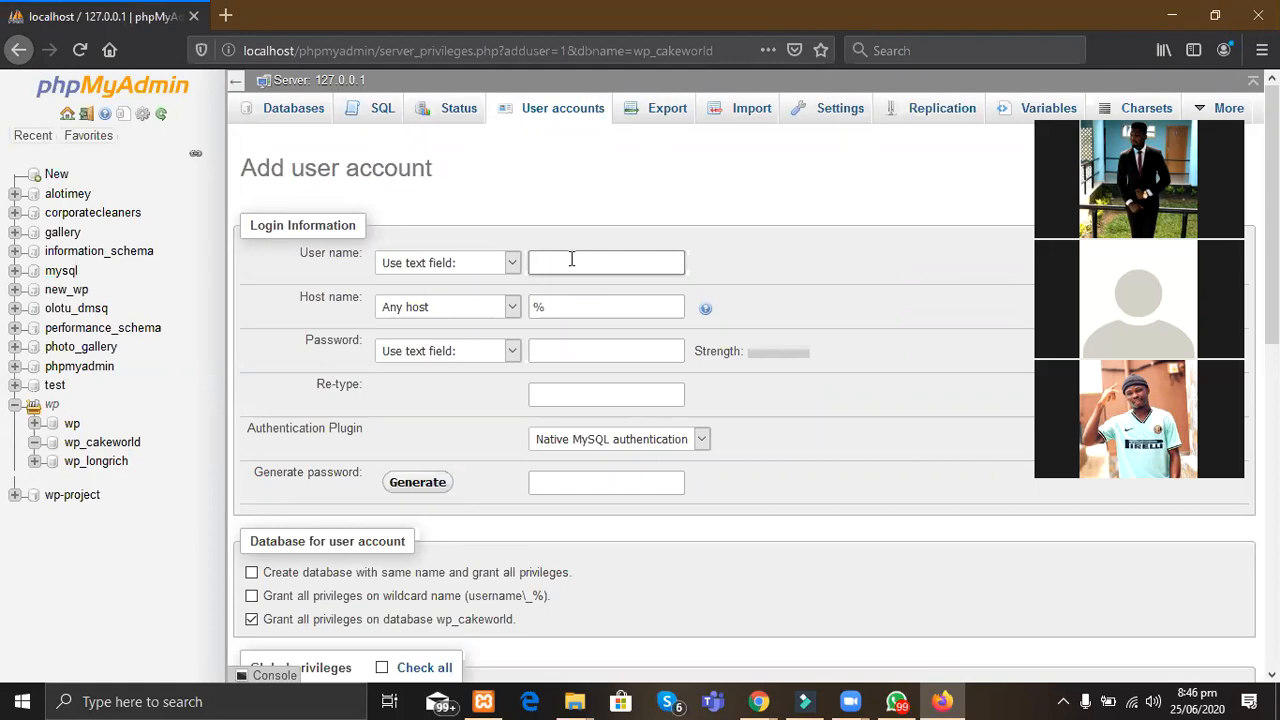
text(cakedude)
click(493, 306)
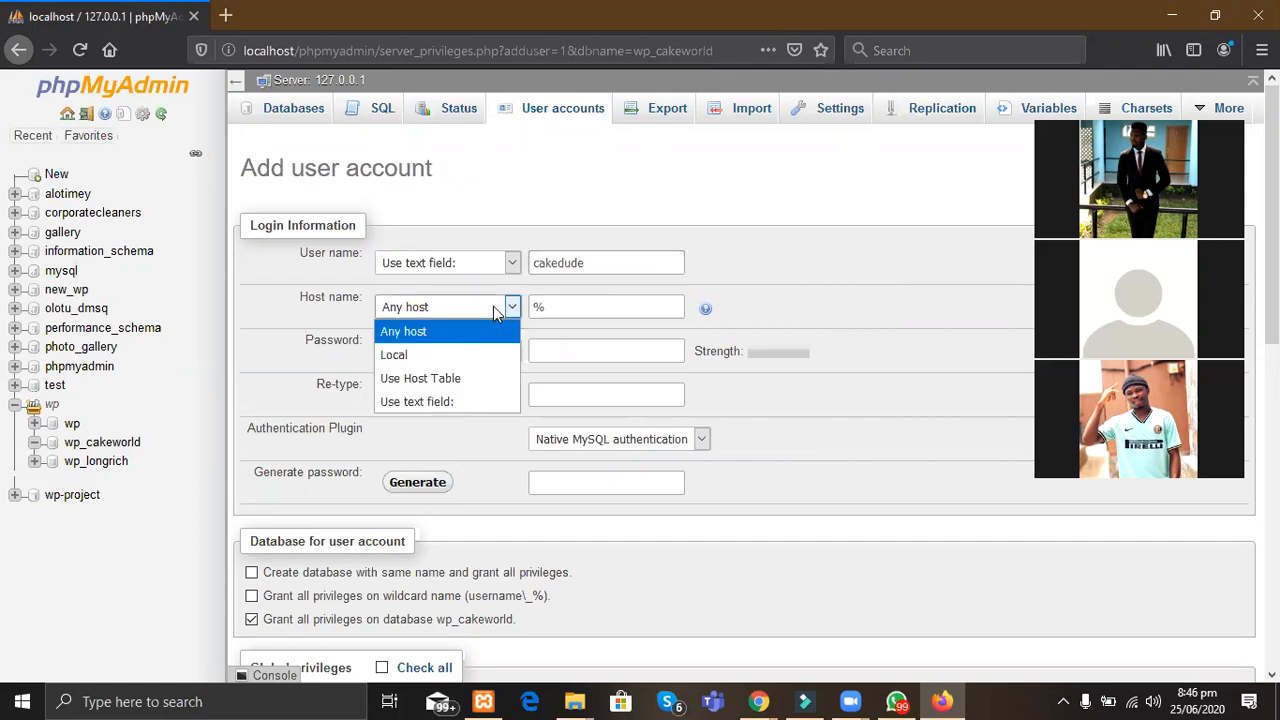
click(436, 358)
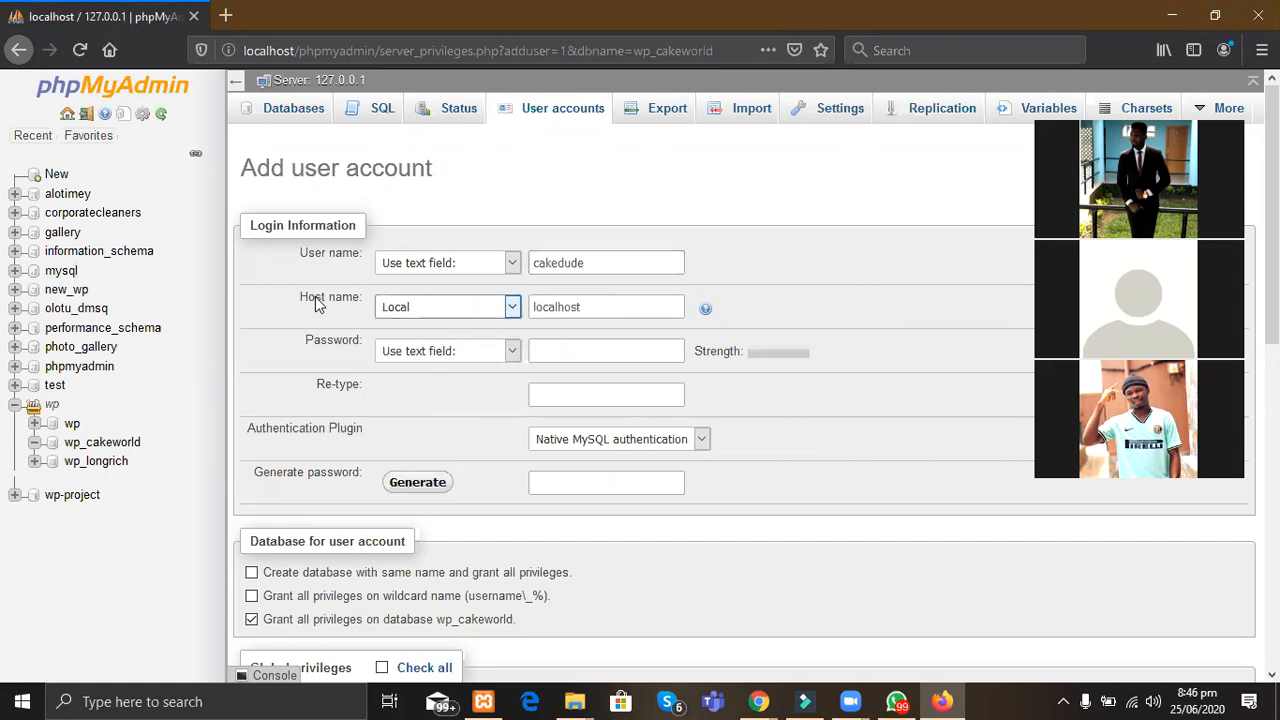
Step: Enter the account password and confirm it
click(573, 350)
text(••••••••••)
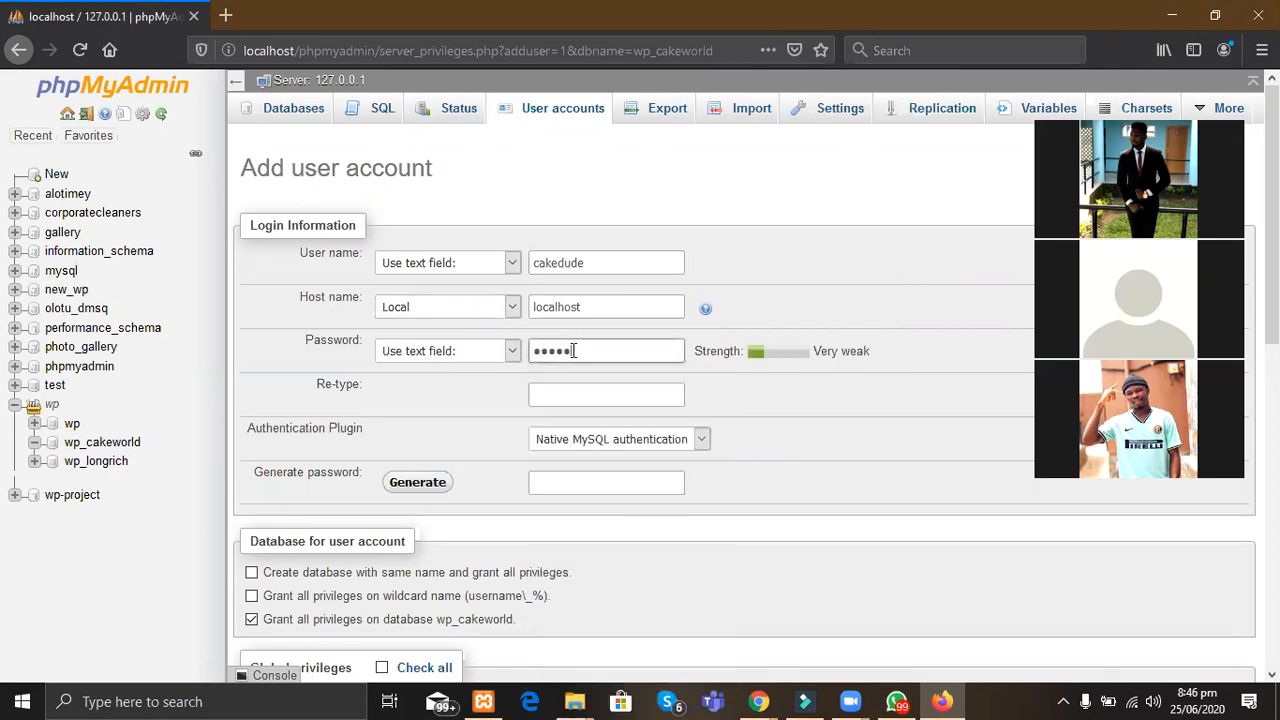
key(BackSpace)
key(BackSpace)
text(••••••••)
click(572, 388)
text(••••••••)
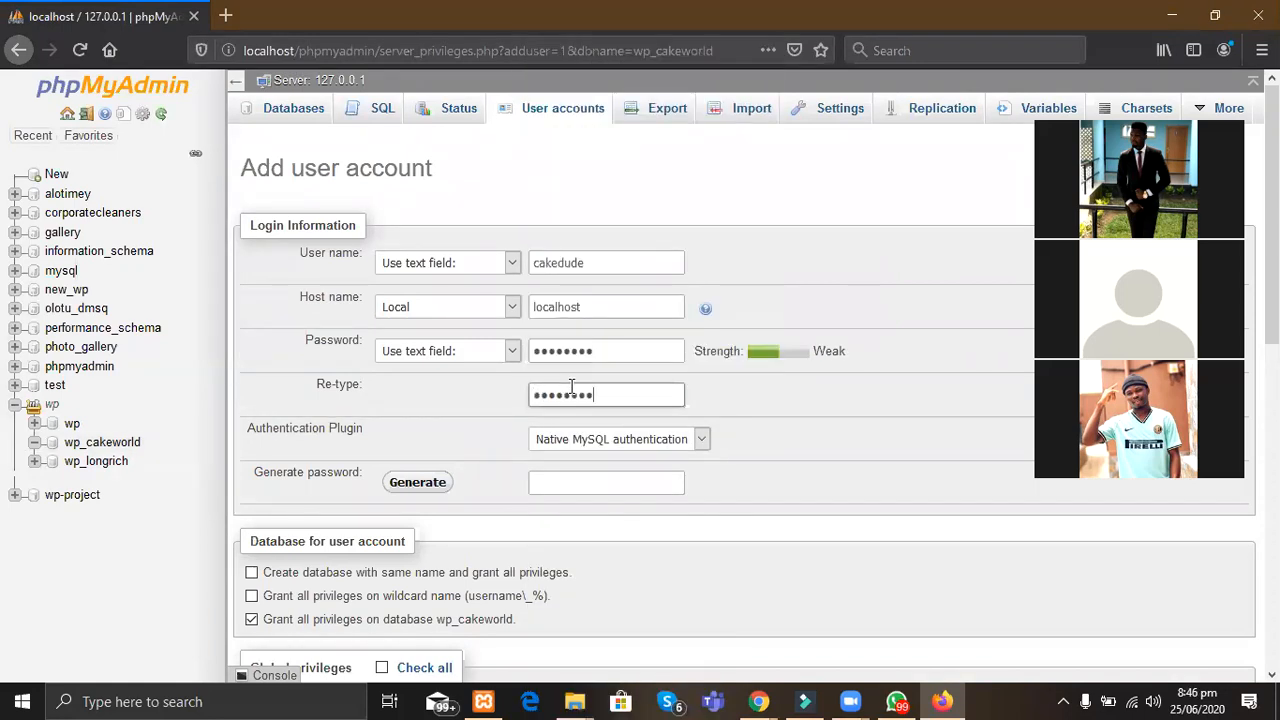
key(BackSpace)
key(BackSpace)
key(BackSpace)
key(BackSpace)
key(BackSpace)
key(BackSpace)
key(BackSpace)
key(BackSpace)
text(••••••••)
Step: Grant the user all global privileges and create the account
scroll(444, 588, down, 2)
scroll(444, 588, down, 4)
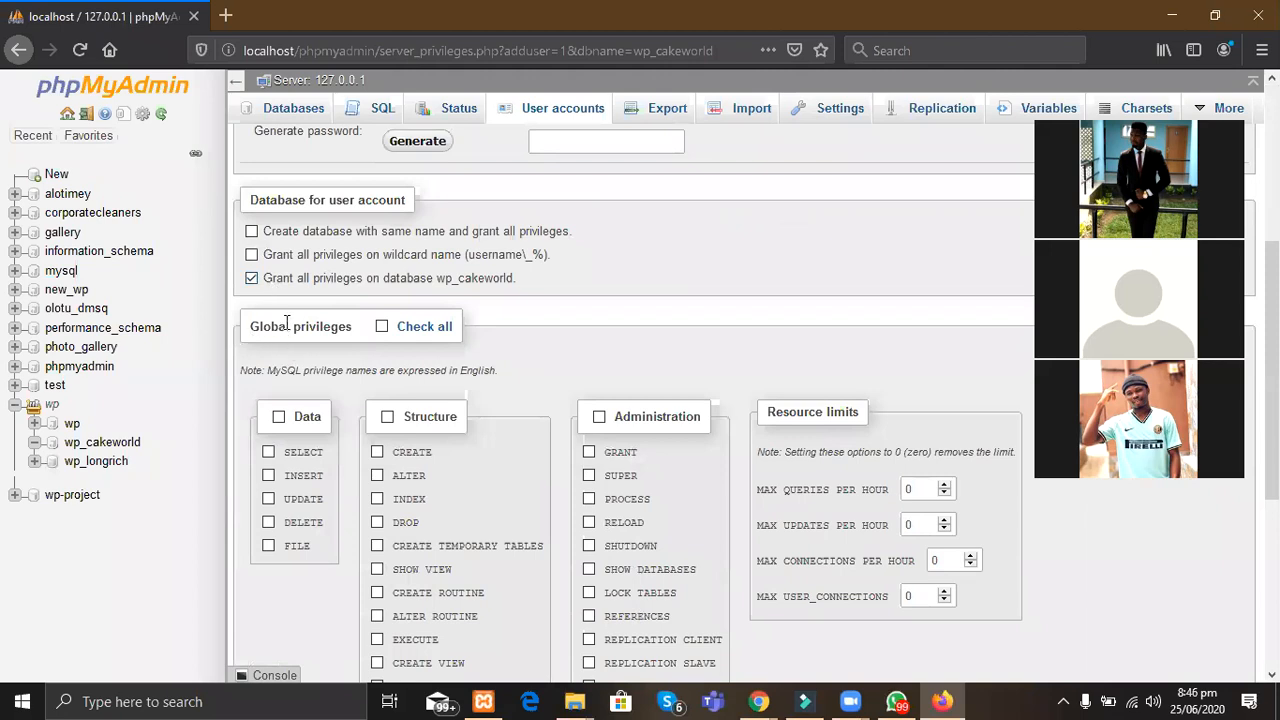
click(382, 328)
scroll(640, 415, down, 4)
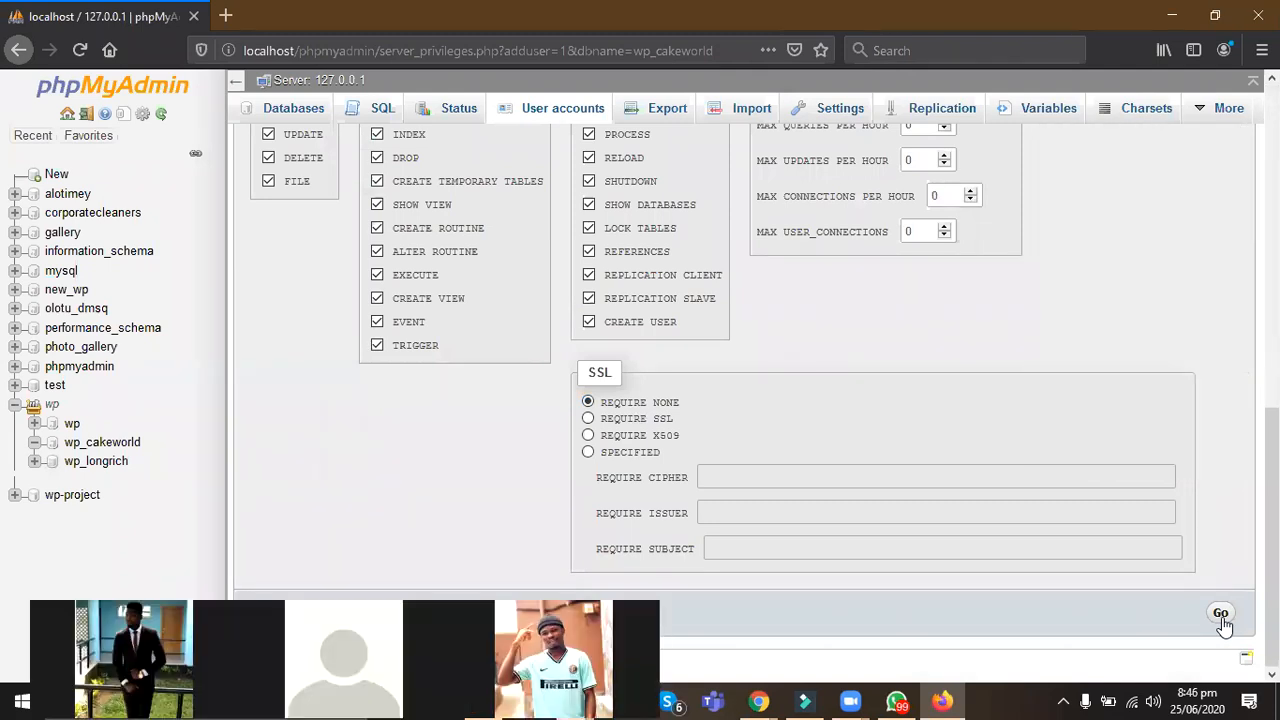
click(1220, 614)
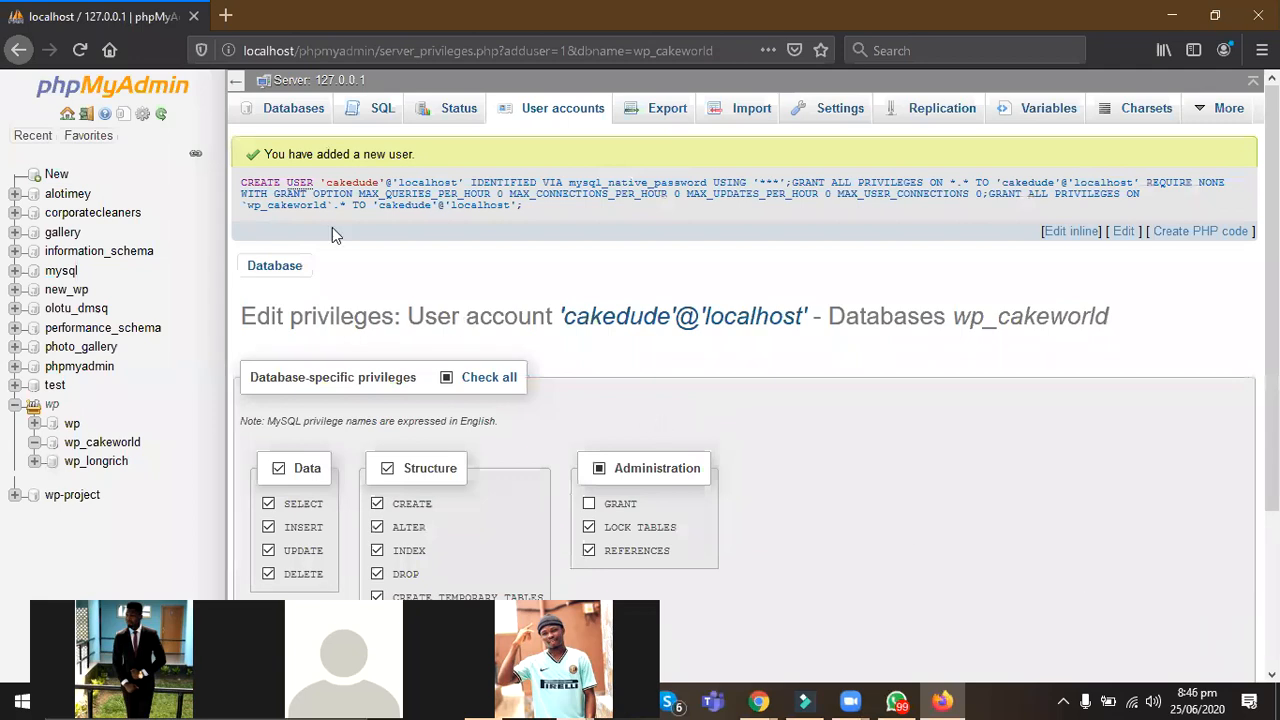
Step: Review the user-added message and SQL, then open a blank Firefox tab
drag(244, 156, 698, 226)
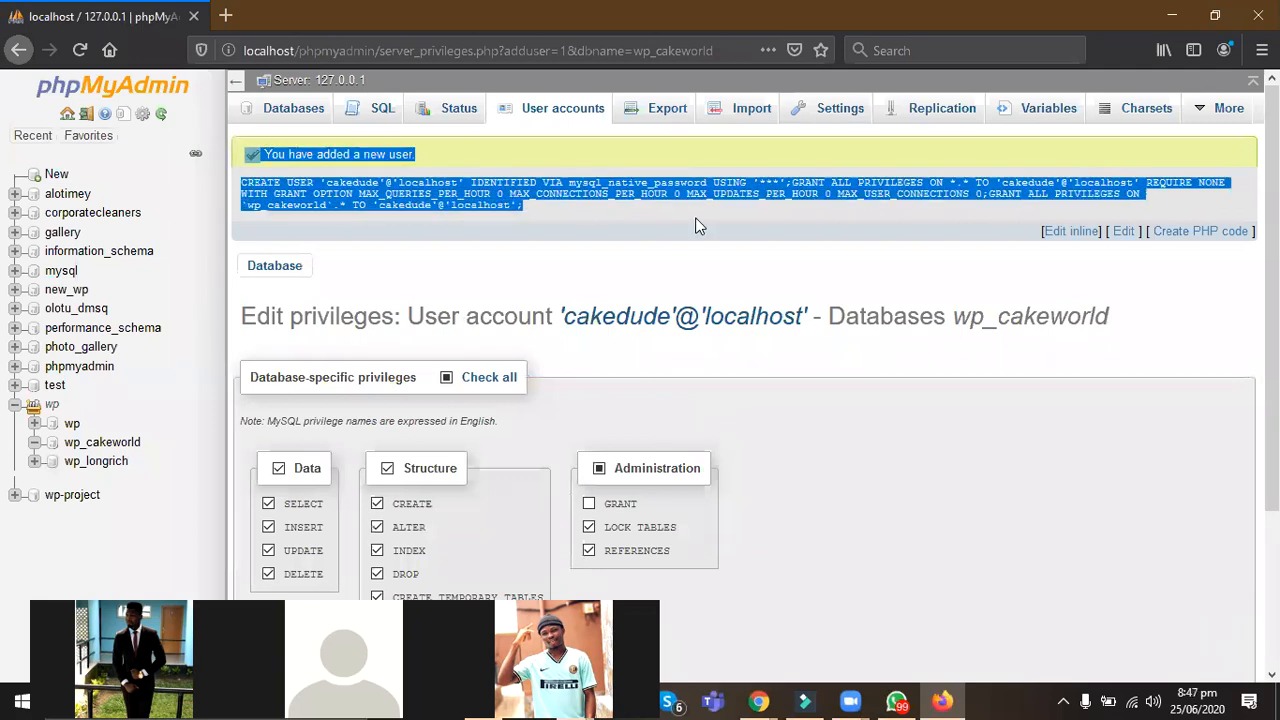
click(698, 226)
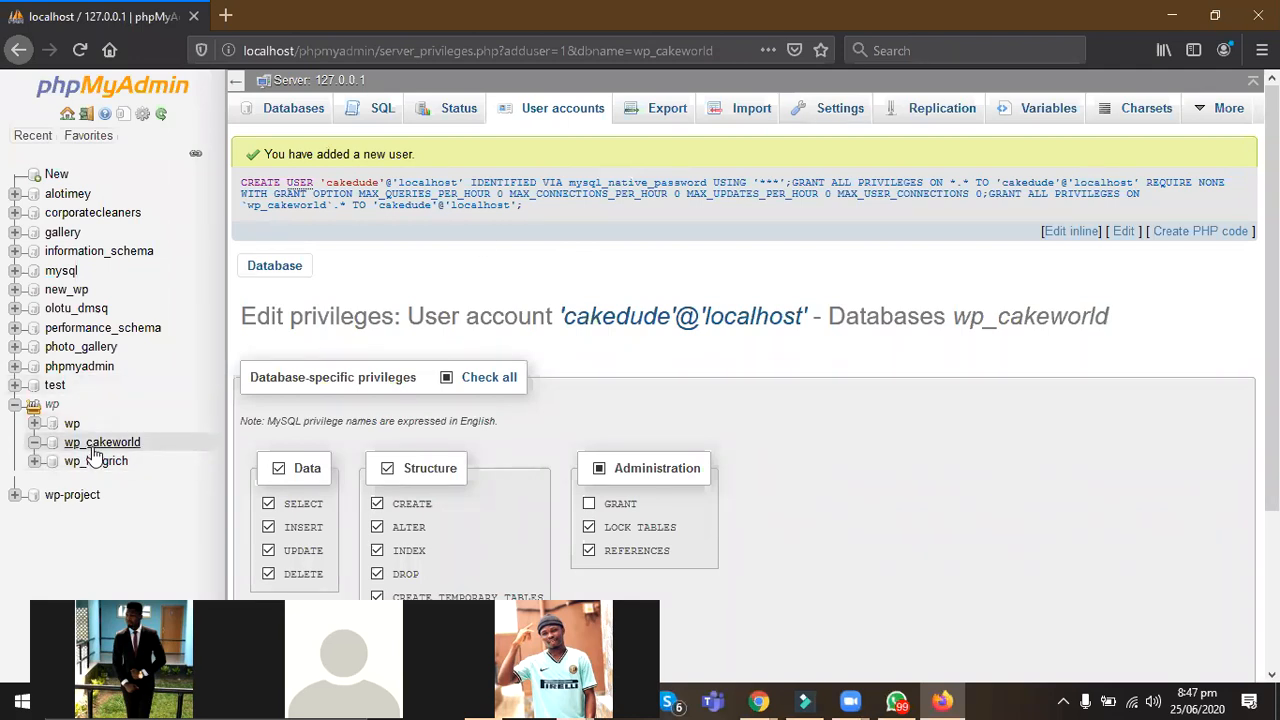
click(226, 16)
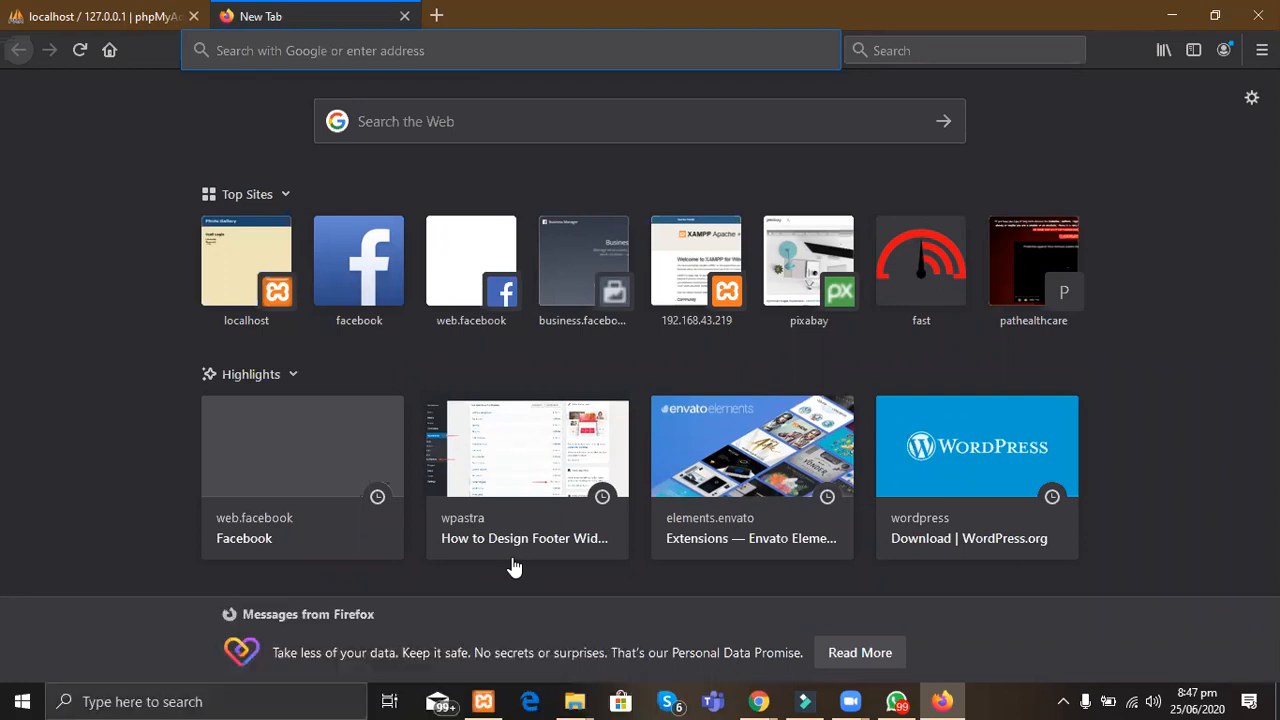
Step: Browse to C:\xampp\htdocs and create a new folder named cakedude
click(575, 701)
mouse_move(678, 635)
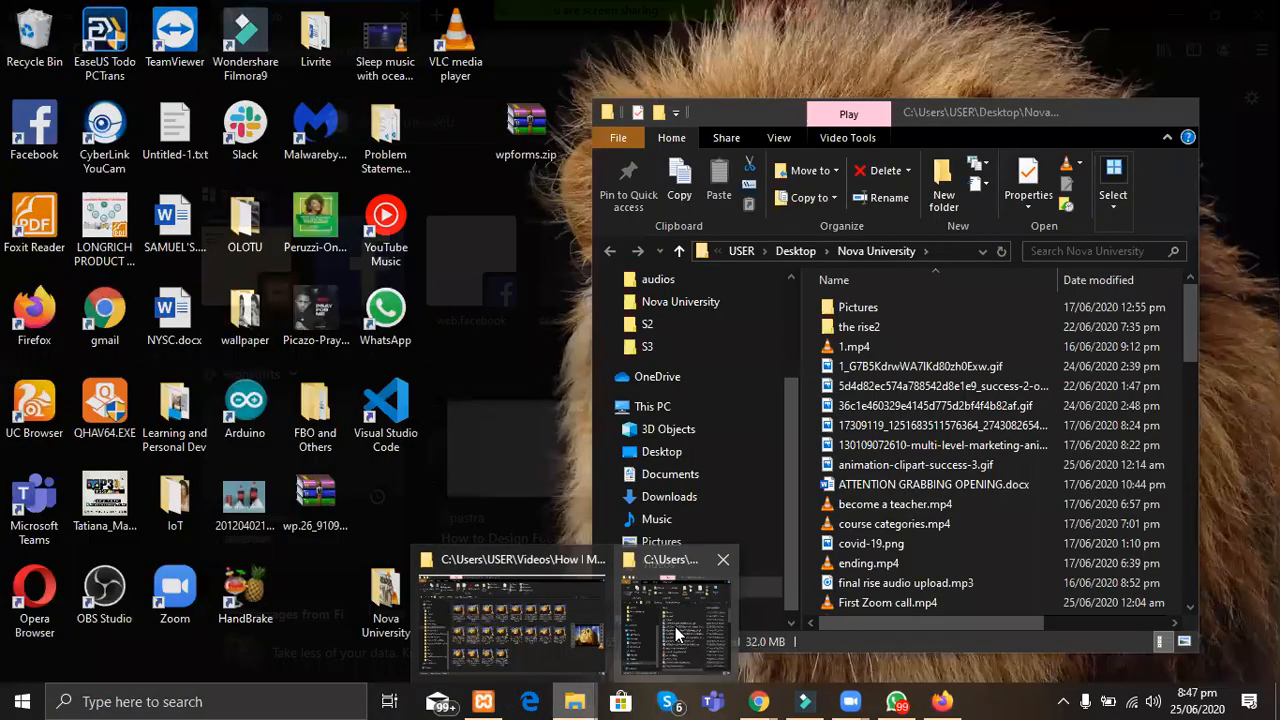
click(672, 590)
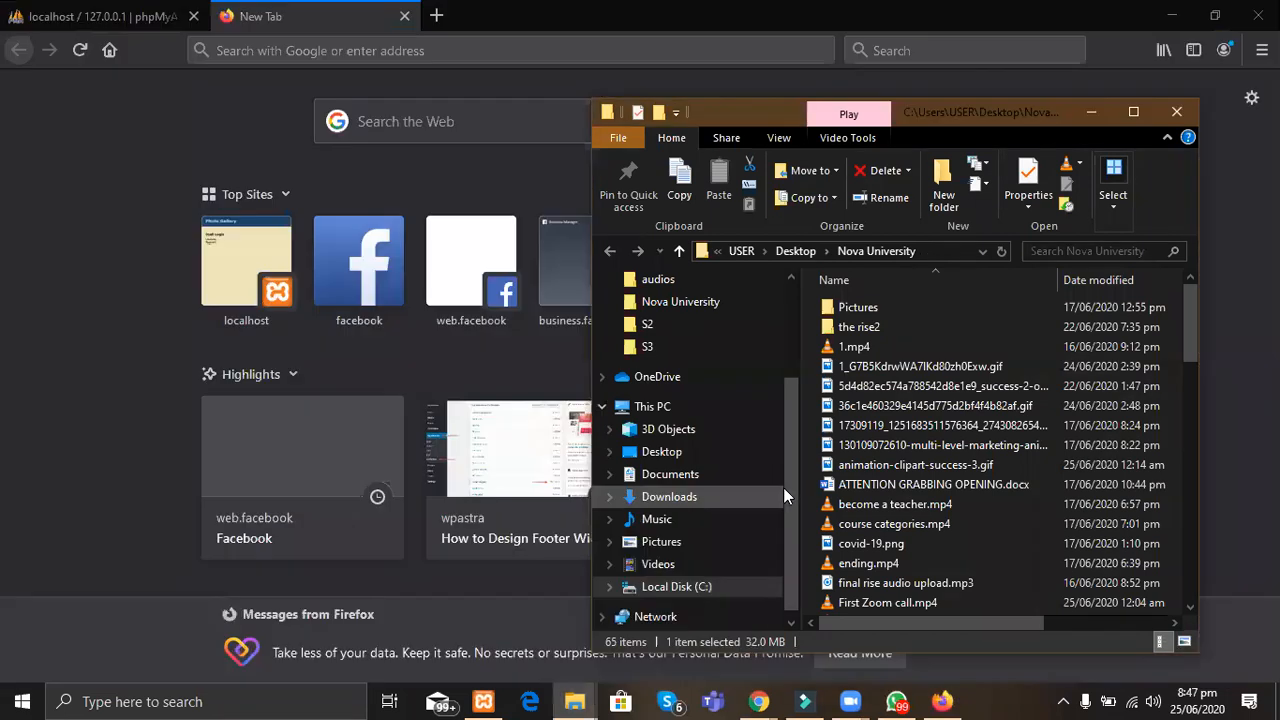
click(677, 589)
double_click(858, 444)
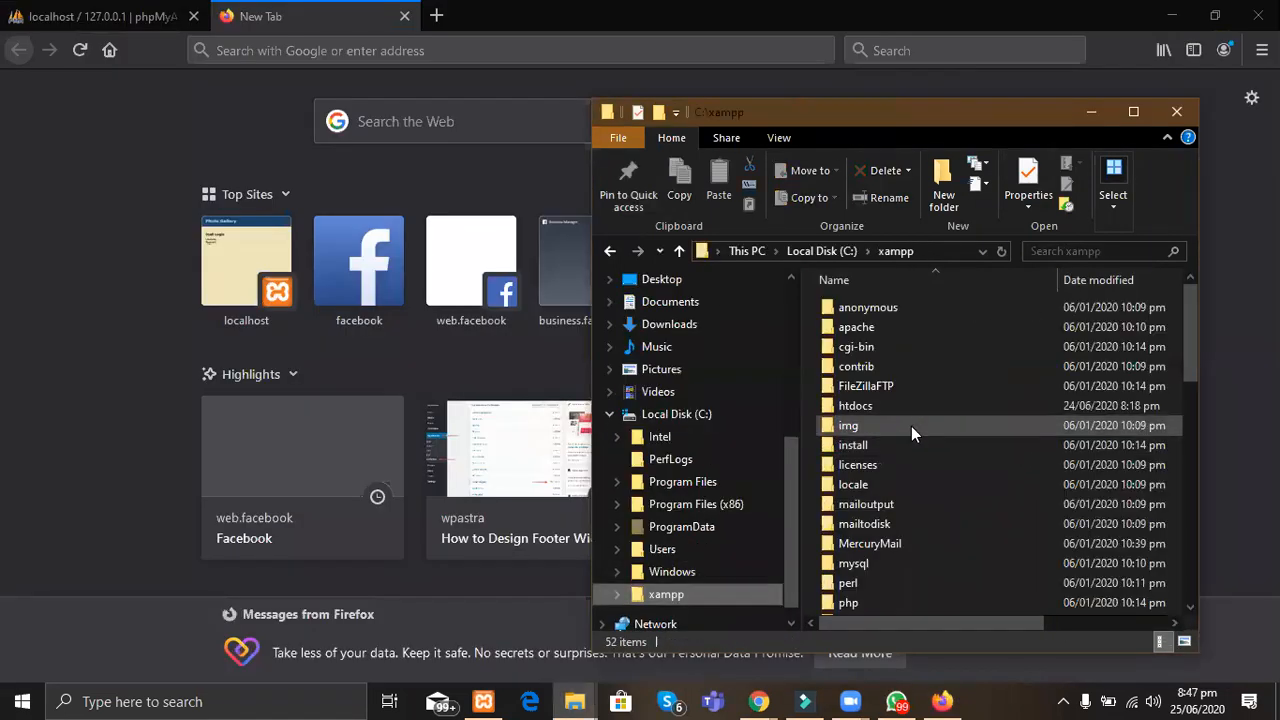
click(1133, 111)
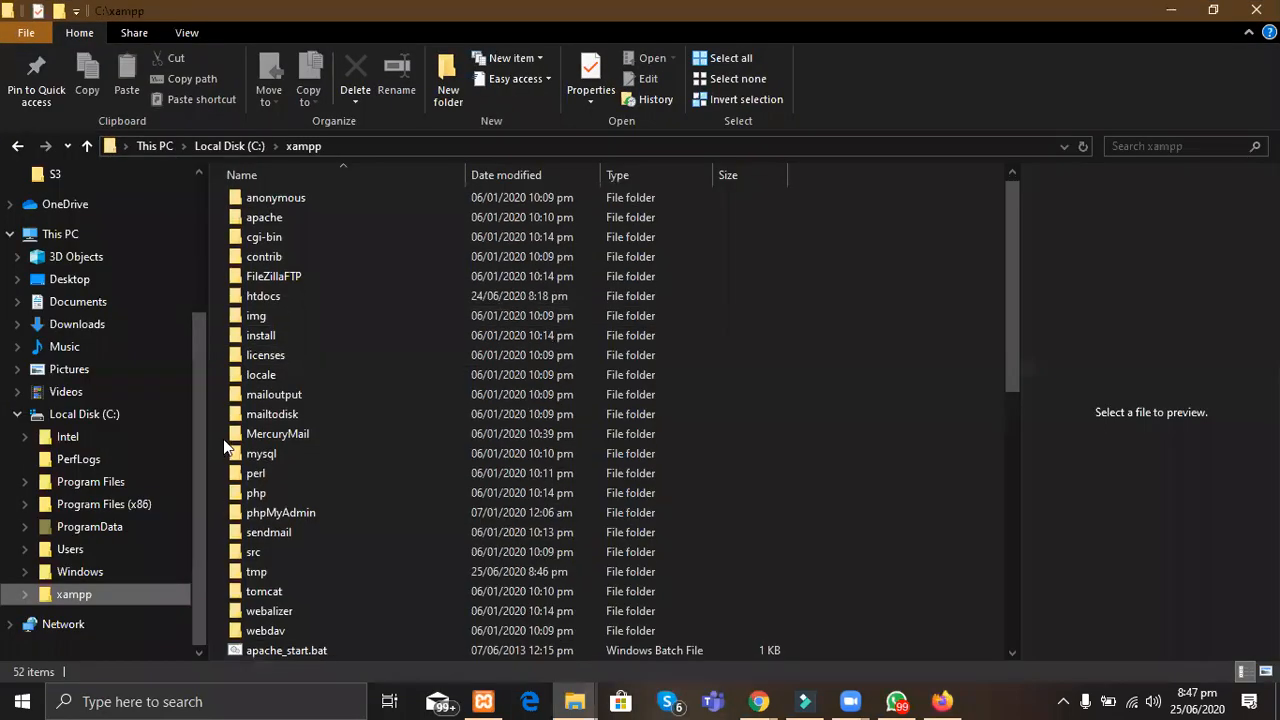
double_click(274, 298)
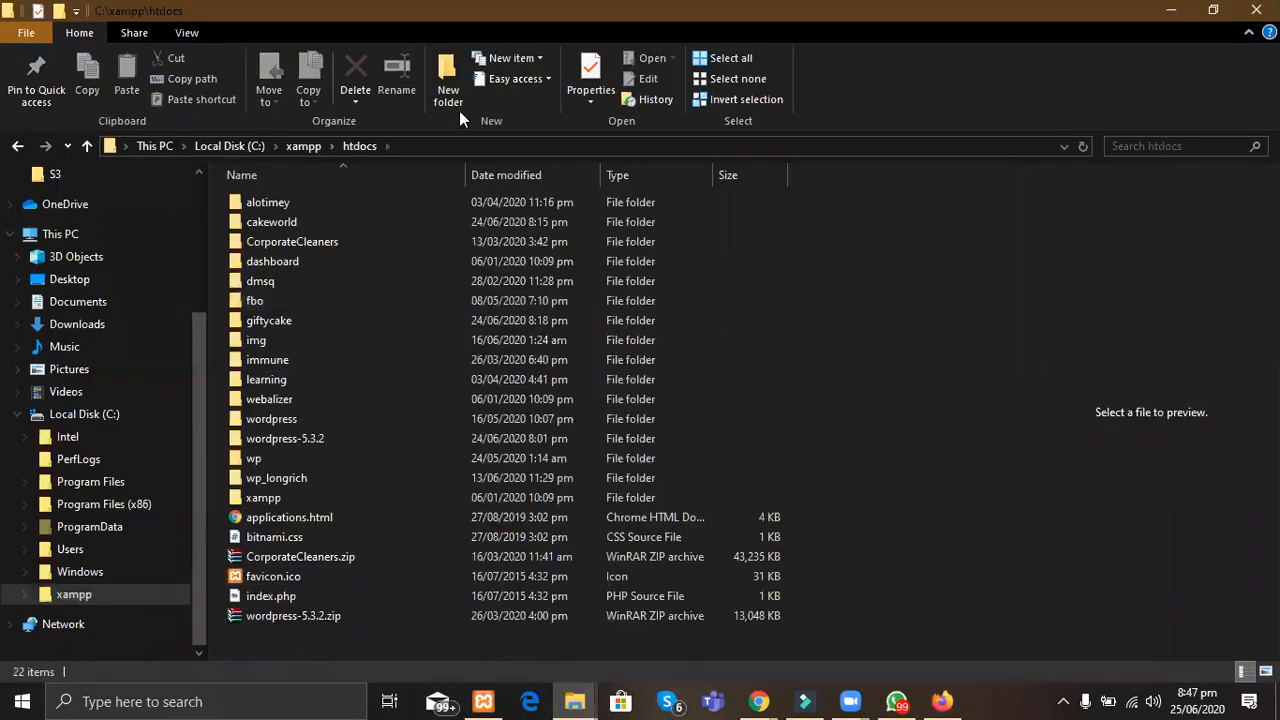
click(433, 77)
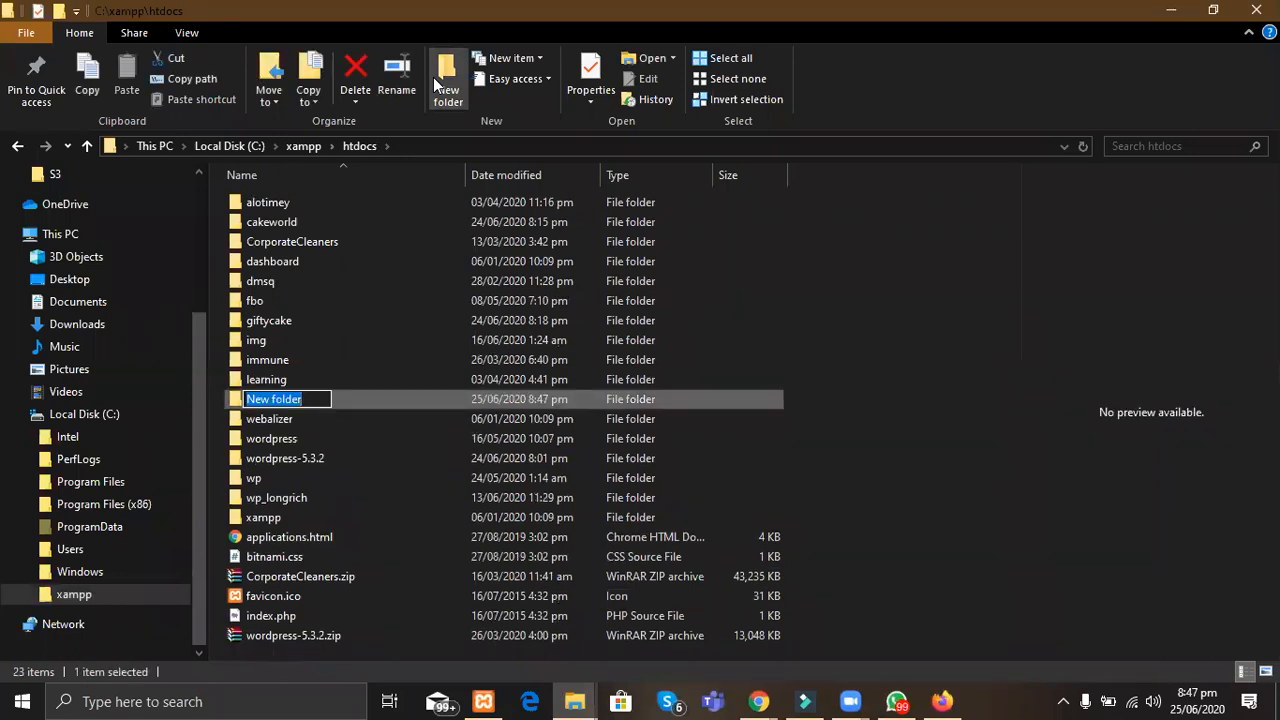
text(cakedude)
key(Return)
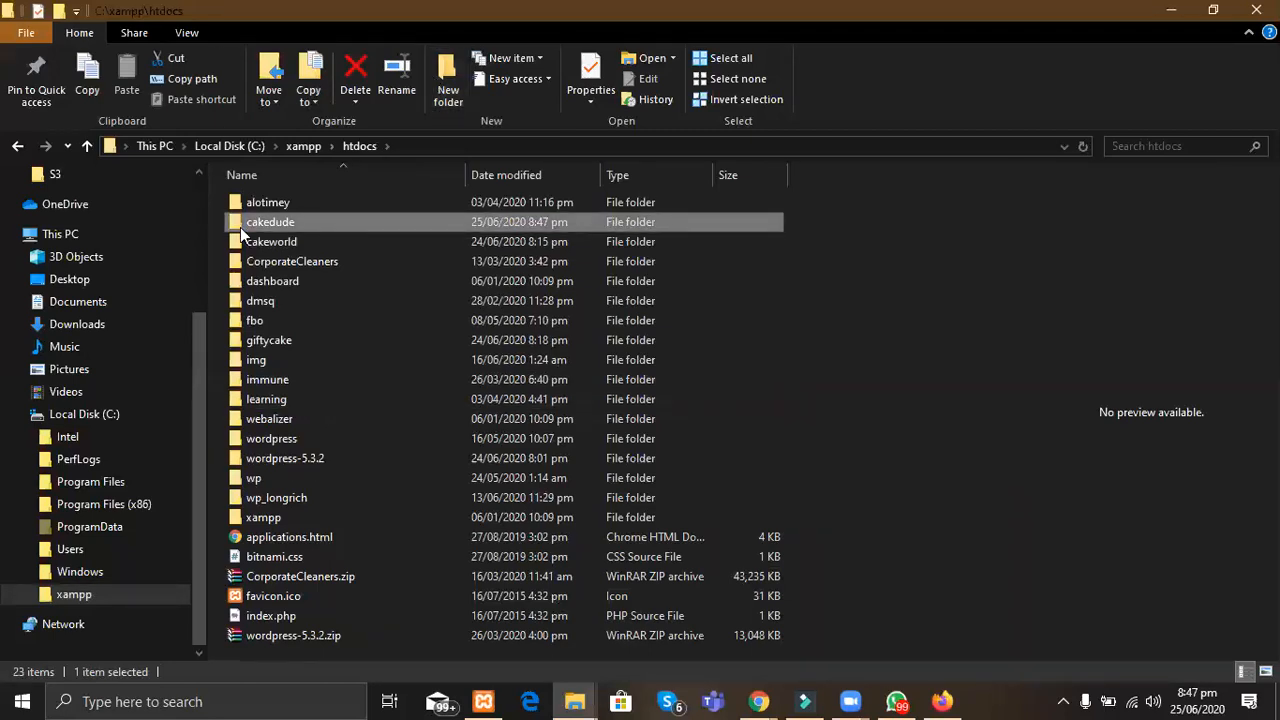
Step: Look inside wordpress-5.3.2\wordpress, then return to htdocs and select wordpress-5.3.2.zip
click(306, 638)
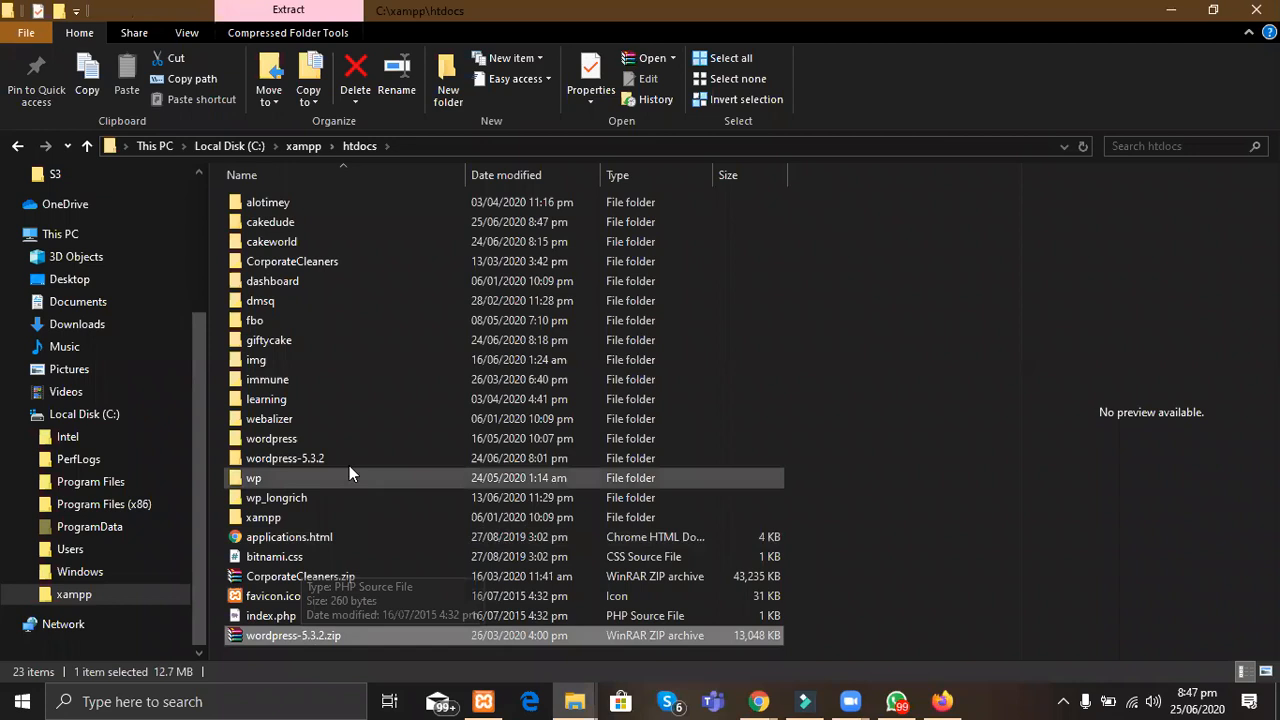
double_click(307, 459)
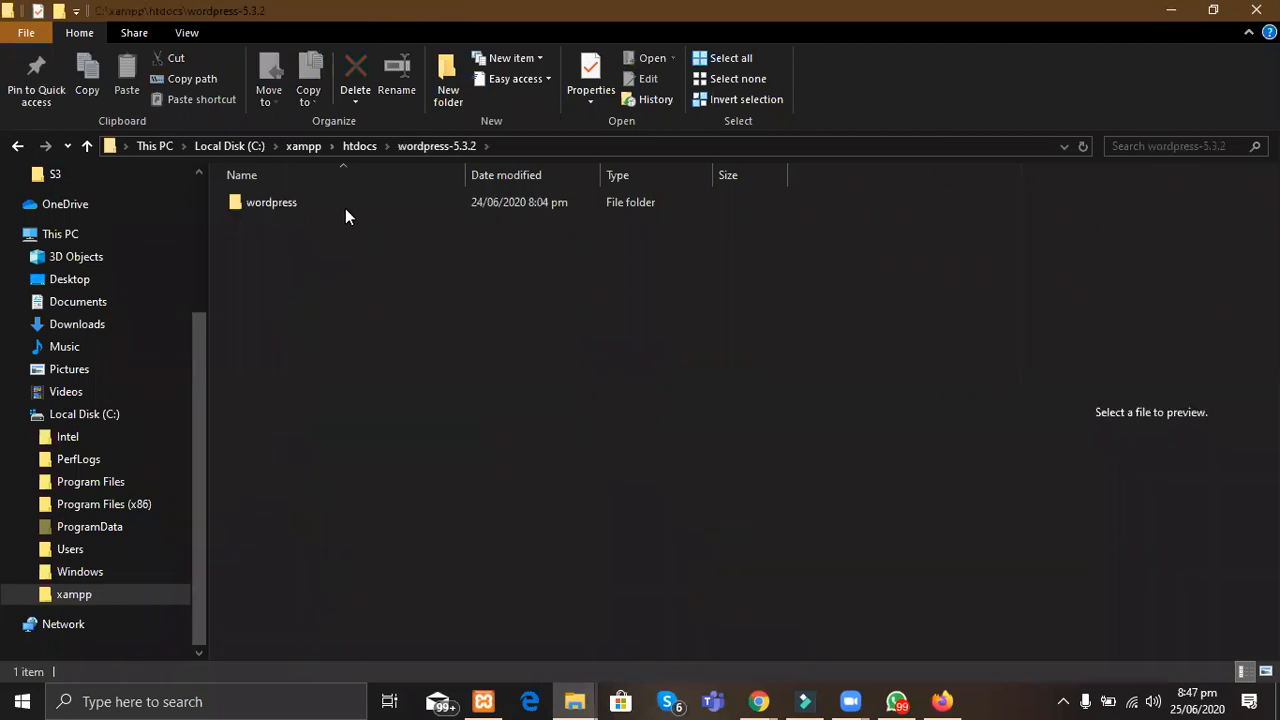
double_click(345, 208)
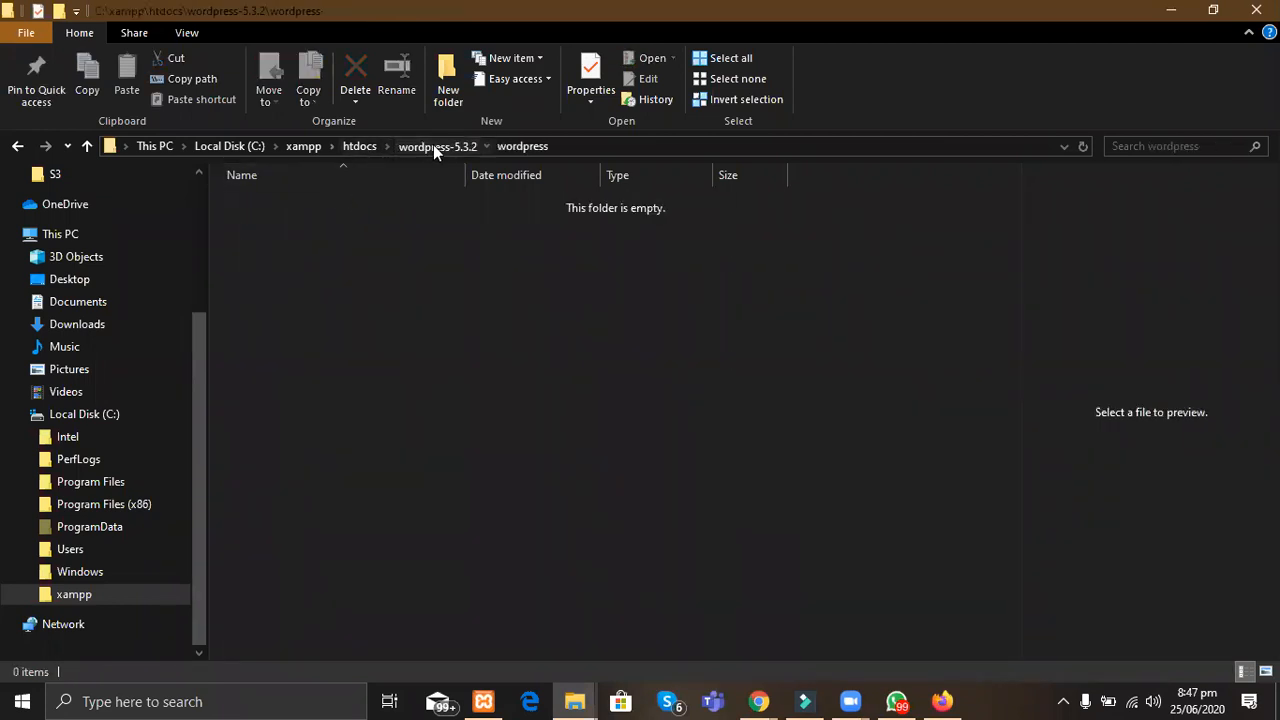
click(433, 146)
click(364, 148)
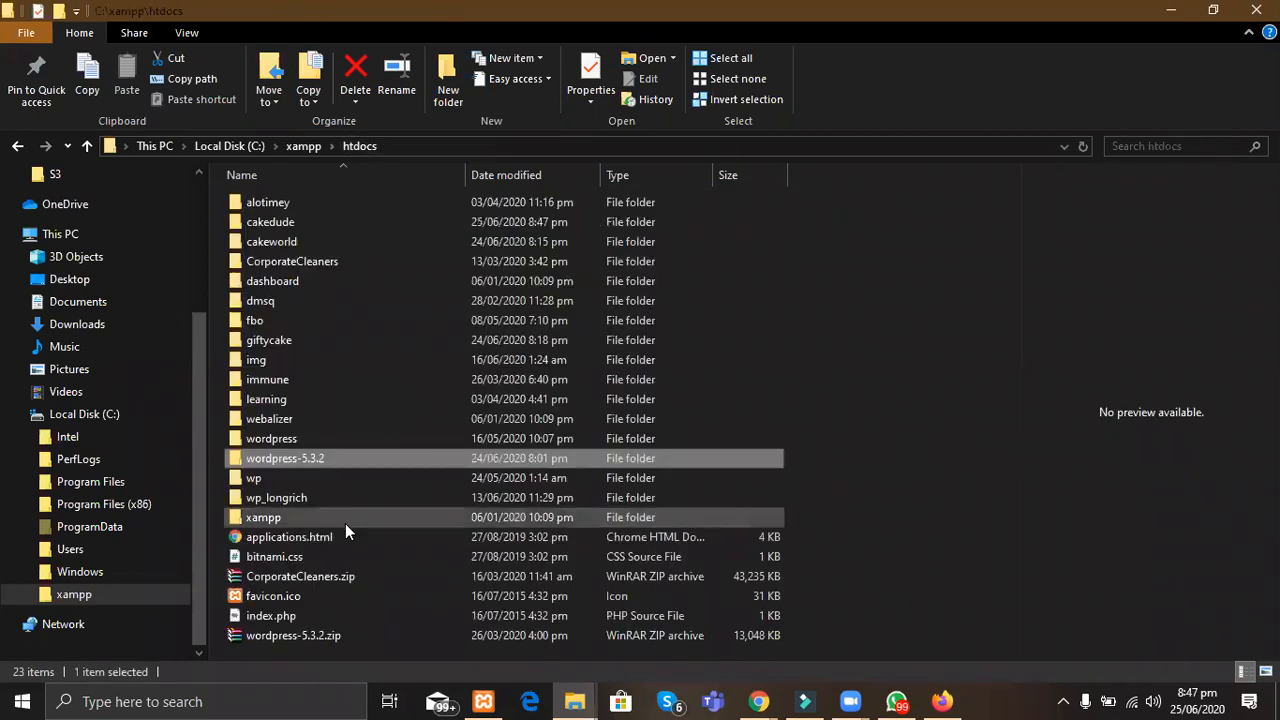
click(277, 638)
Step: Extract wordpress-5.3.2.zip to wordpress-5.3.2\ and open the extracted folder
right_click(277, 636)
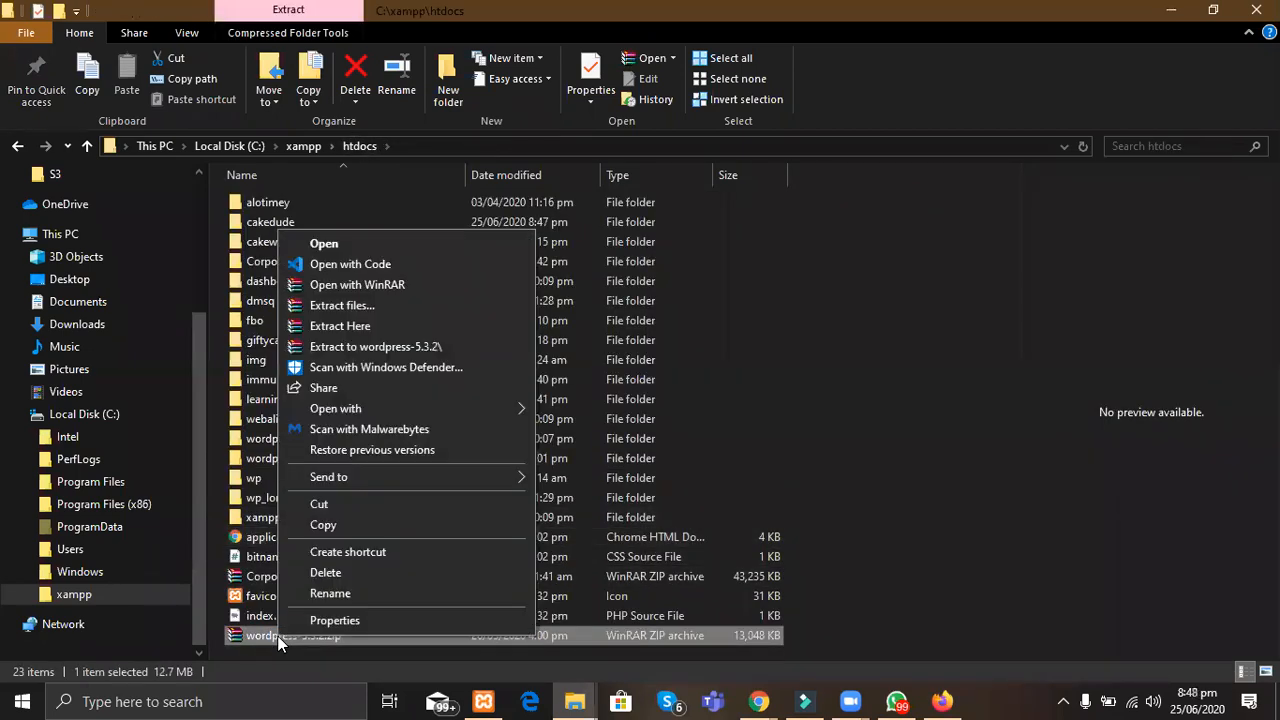
click(369, 348)
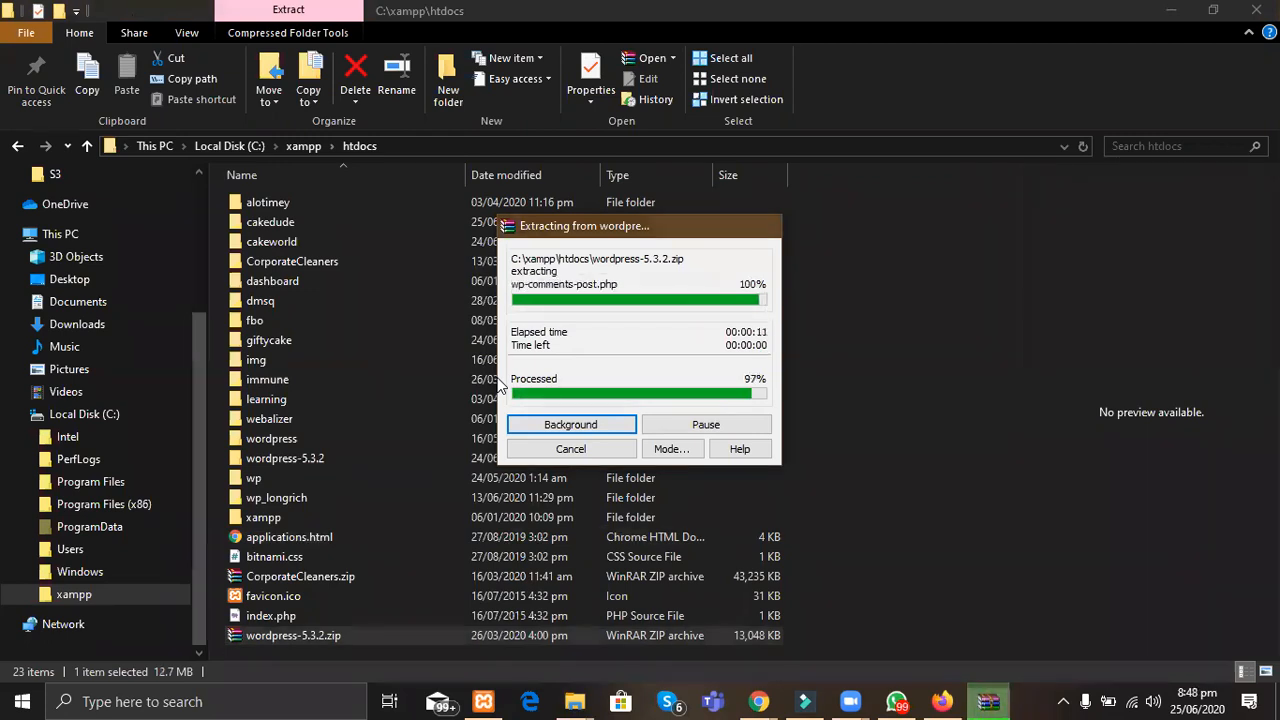
double_click(291, 458)
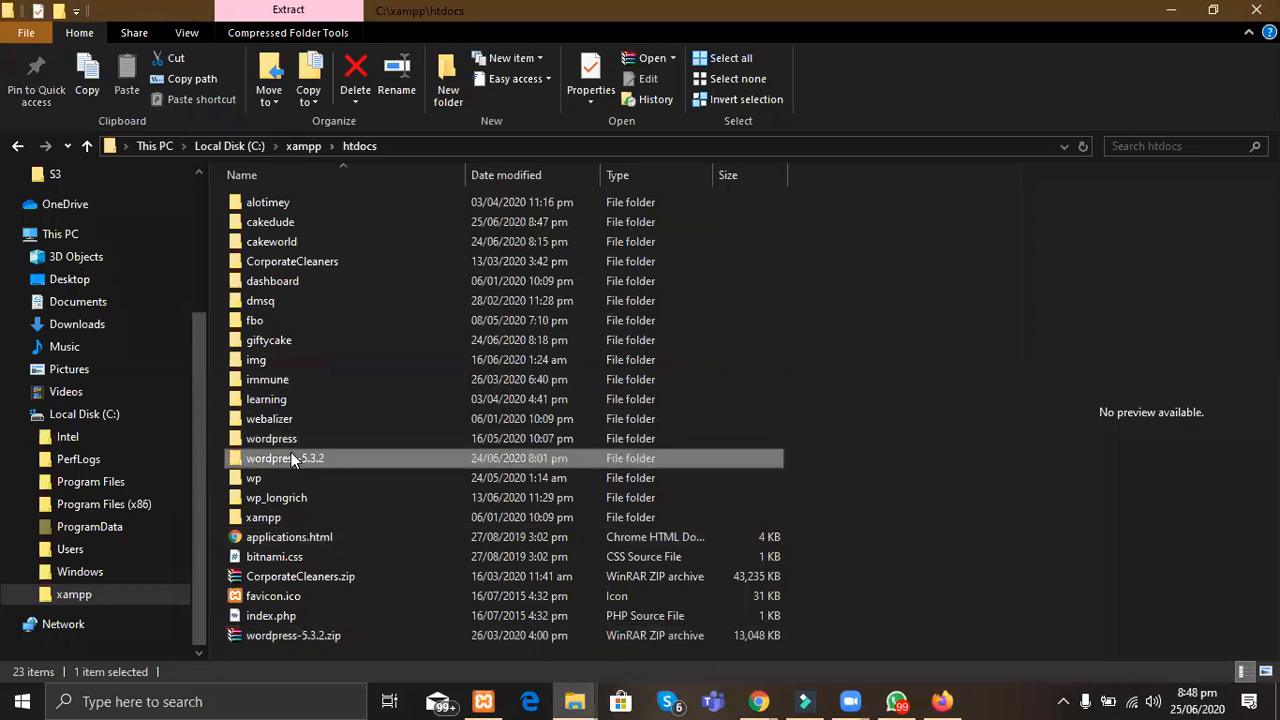
Step: Select and copy all 19 files and folders in the wordpress subfolder
double_click(336, 202)
click(349, 281)
key(ctrl+a)
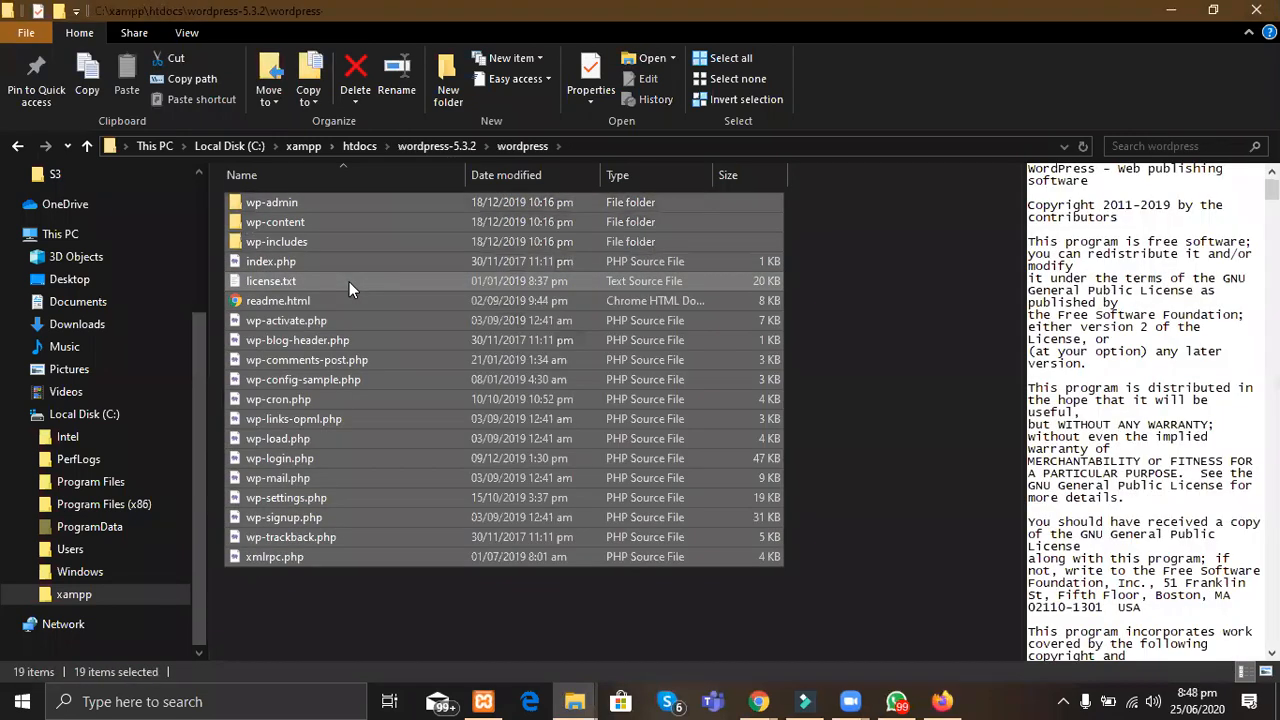
key(ctrl+c)
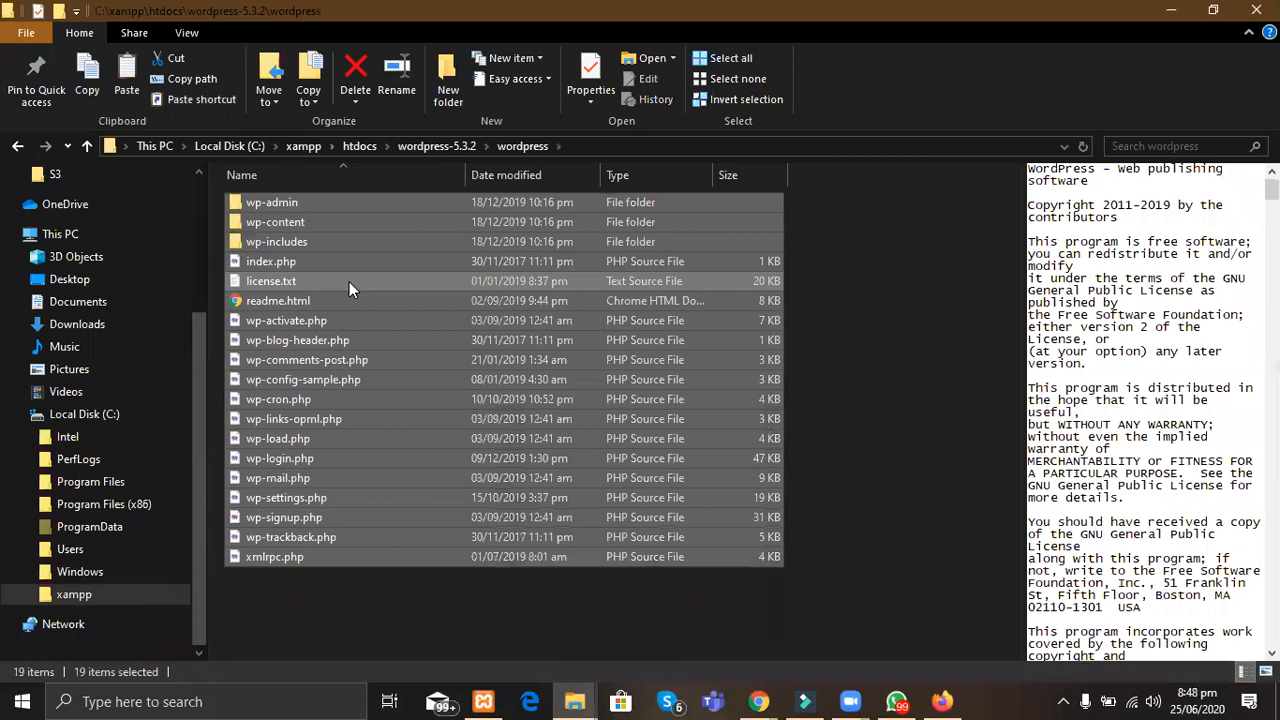
Step: Paste the copied WordPress files into htdocs\cakedude and minimize the copy progress window
click(365, 147)
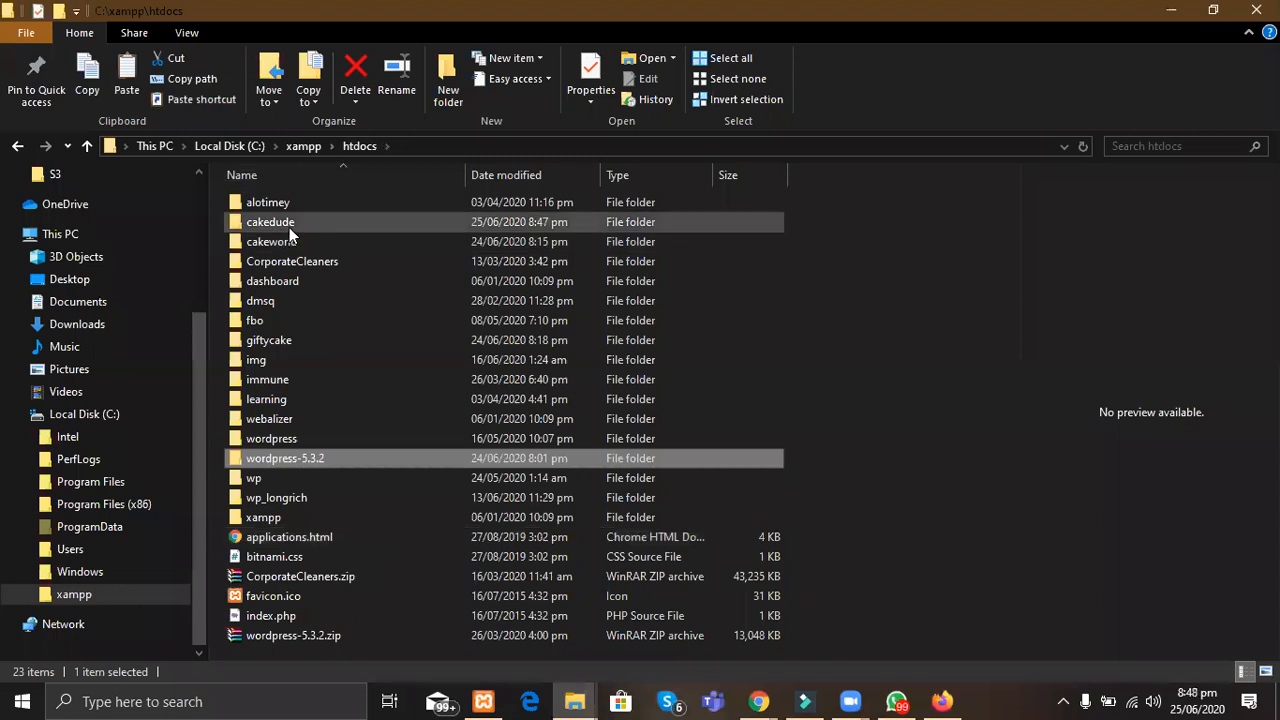
double_click(304, 218)
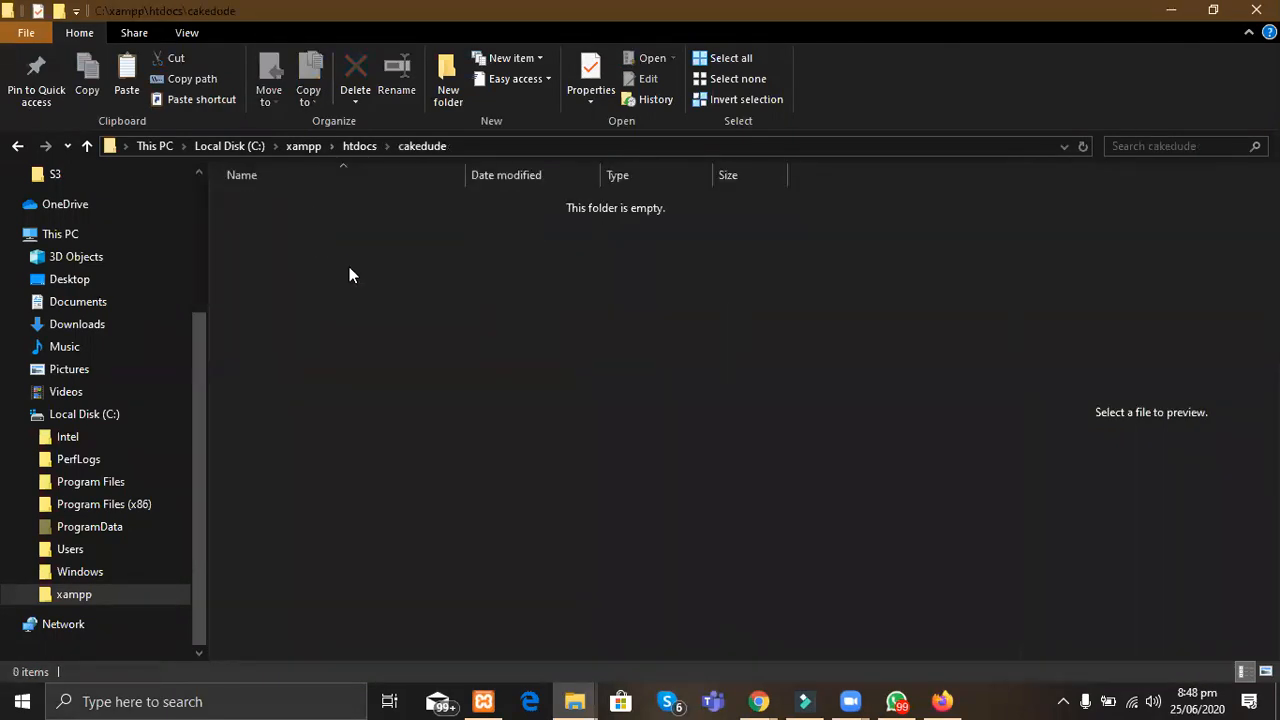
key(ctrl+v)
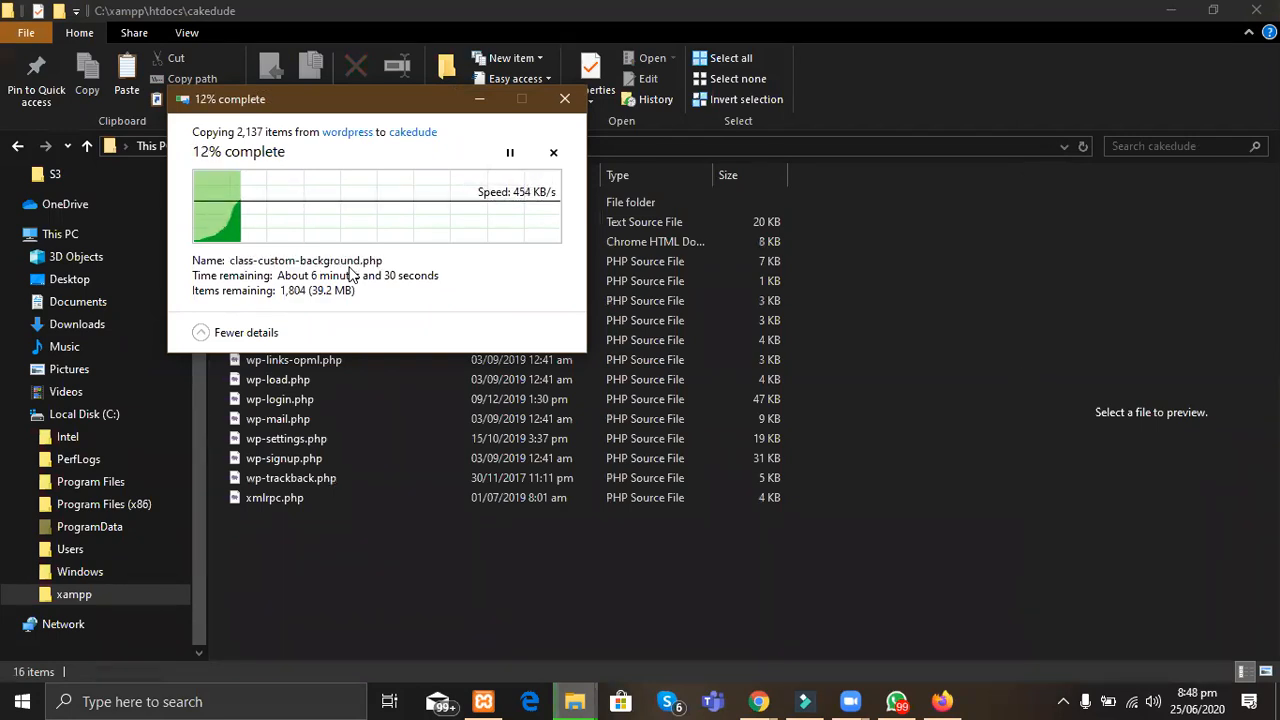
click(478, 100)
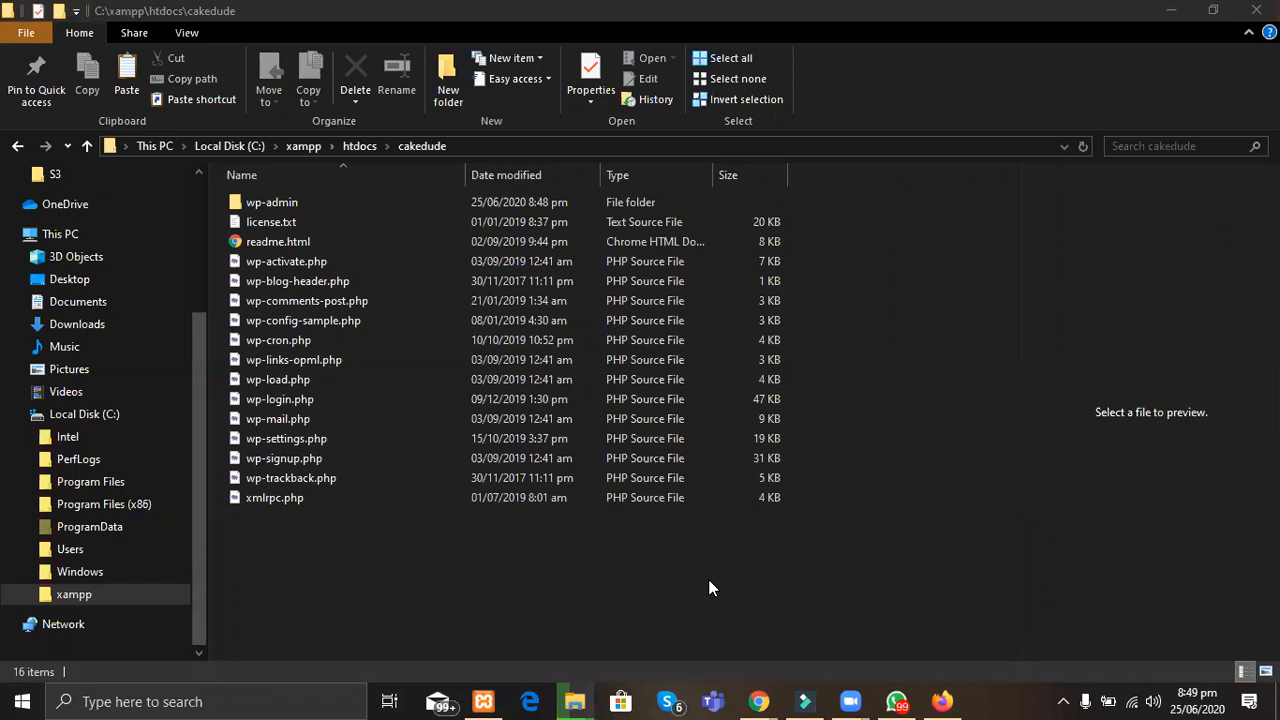
Step: Switch back to Firefox from the taskbar
mouse_move(897, 700)
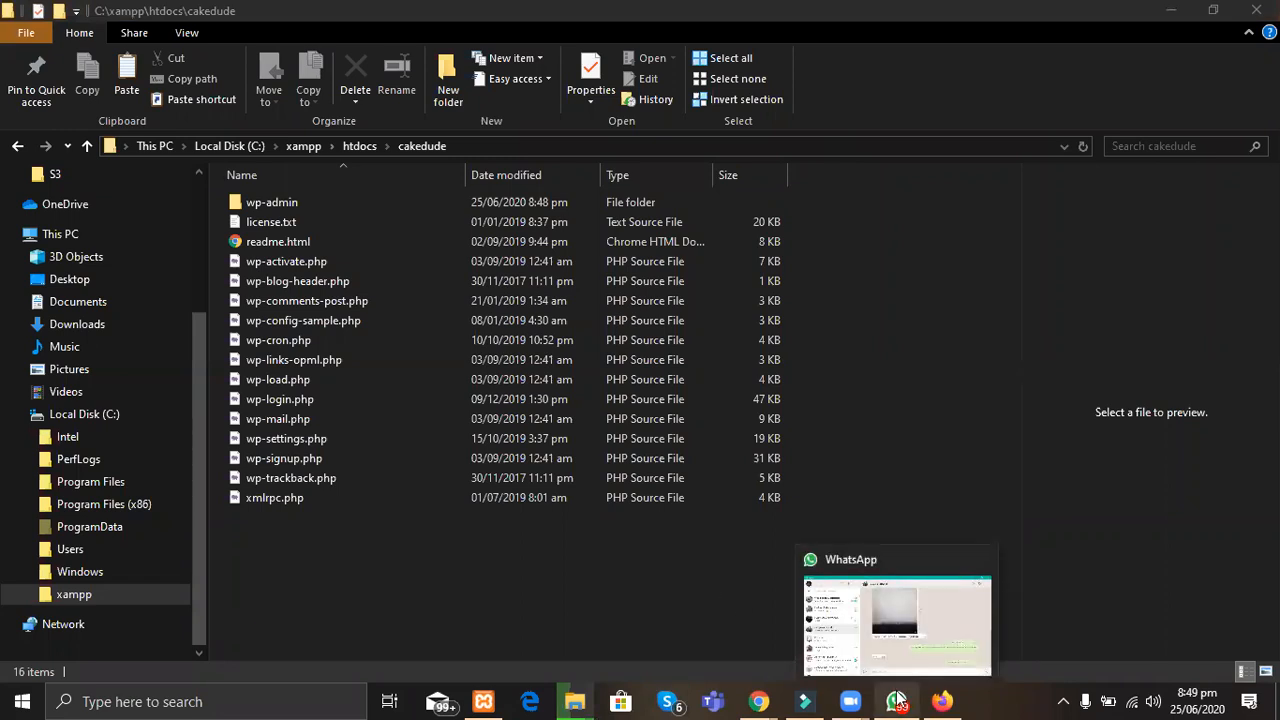
mouse_move(940, 700)
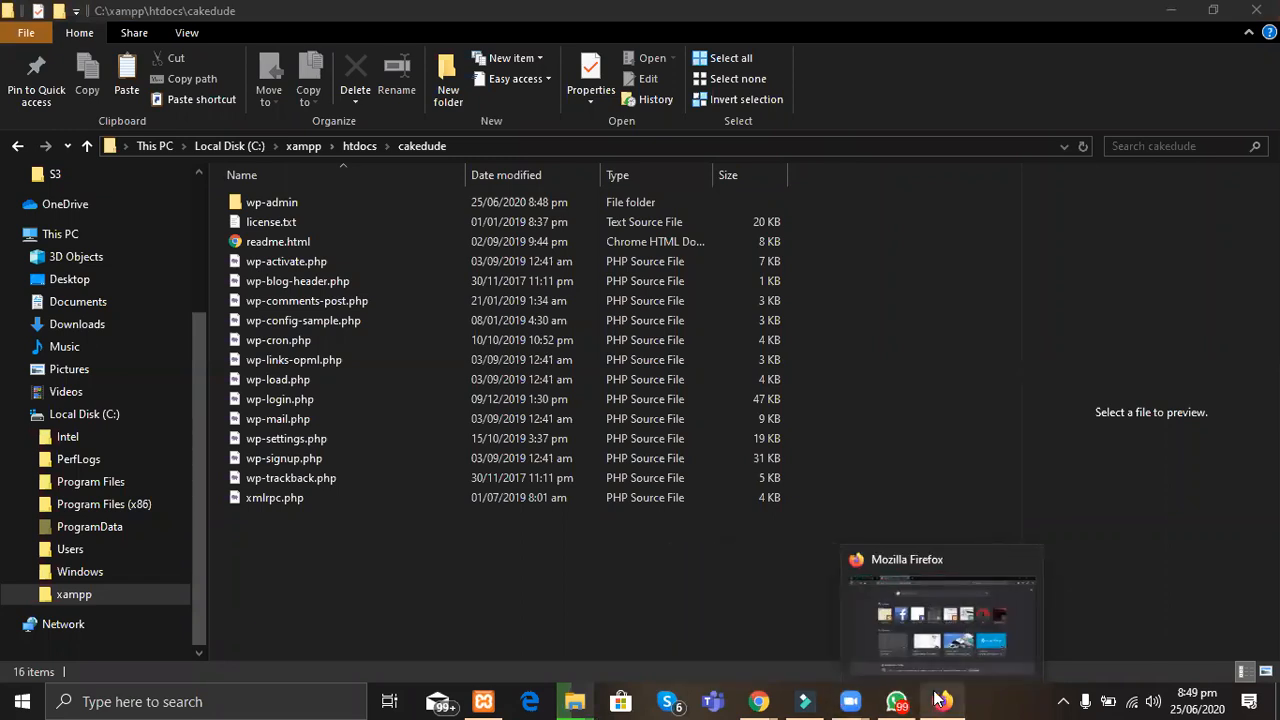
click(967, 660)
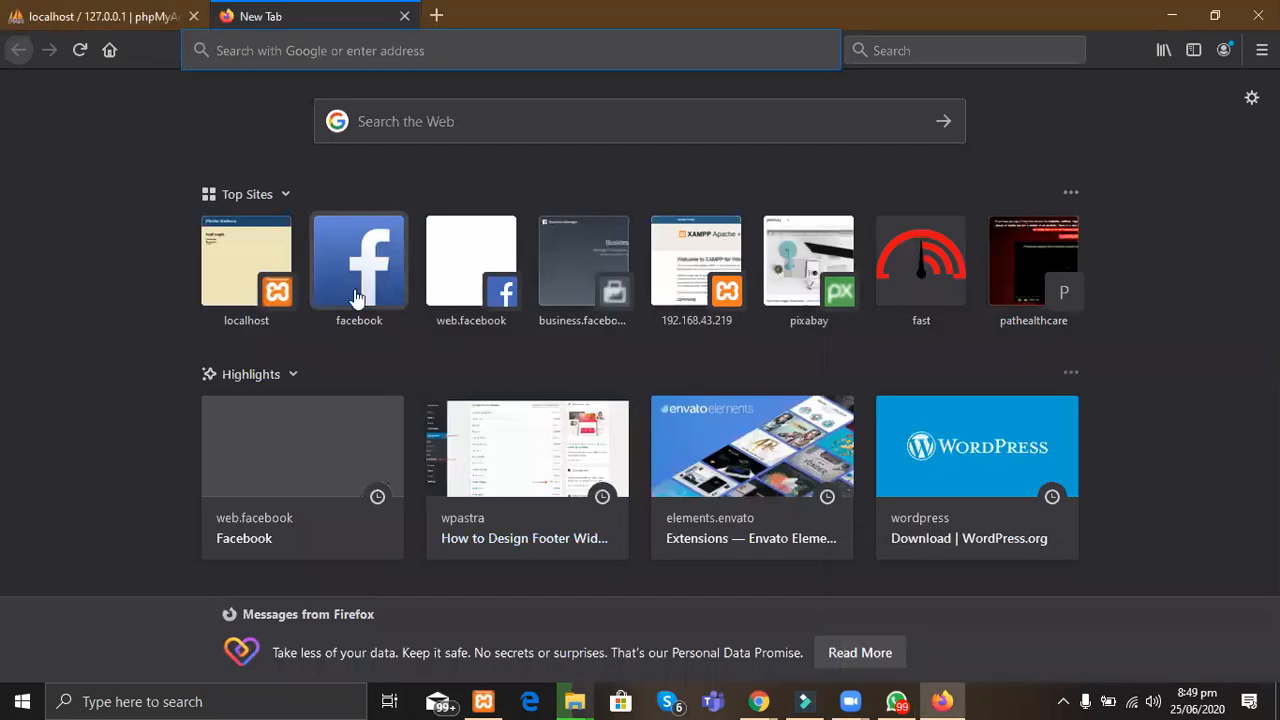
Step: Open the test database in phpMyAdmin, then clear Explorer's selection and minimize it
click(100, 12)
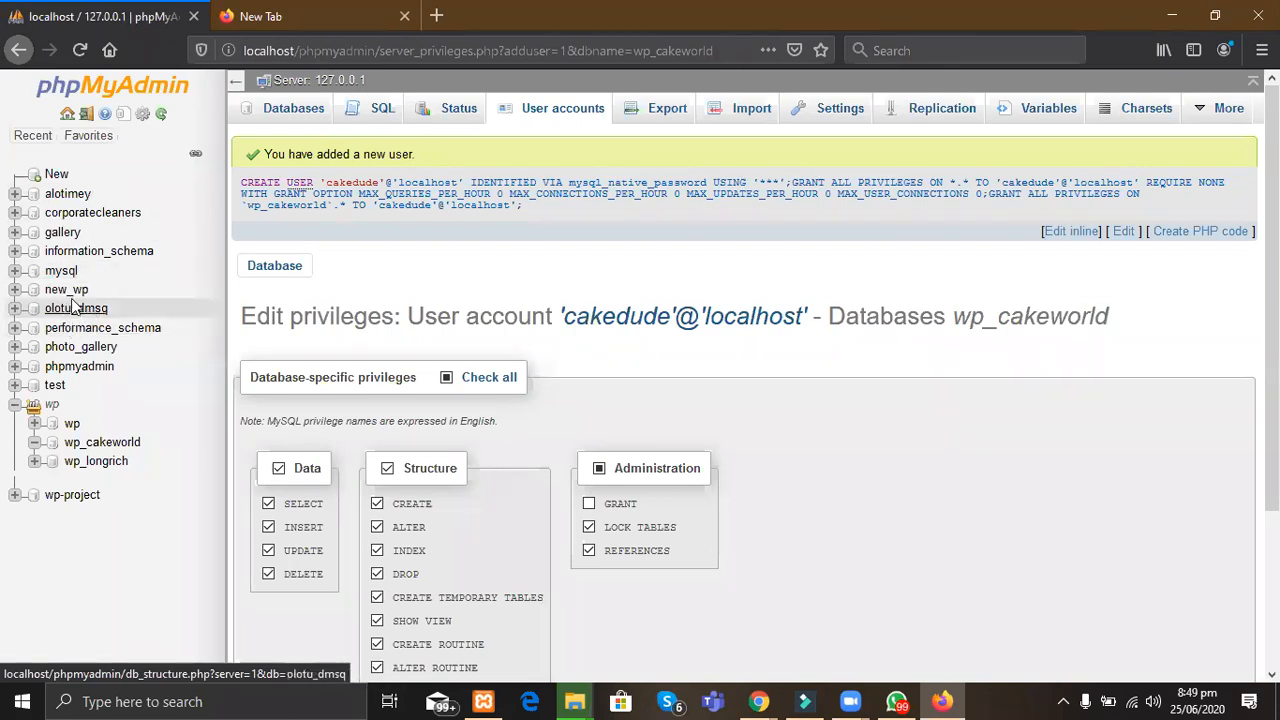
click(54, 387)
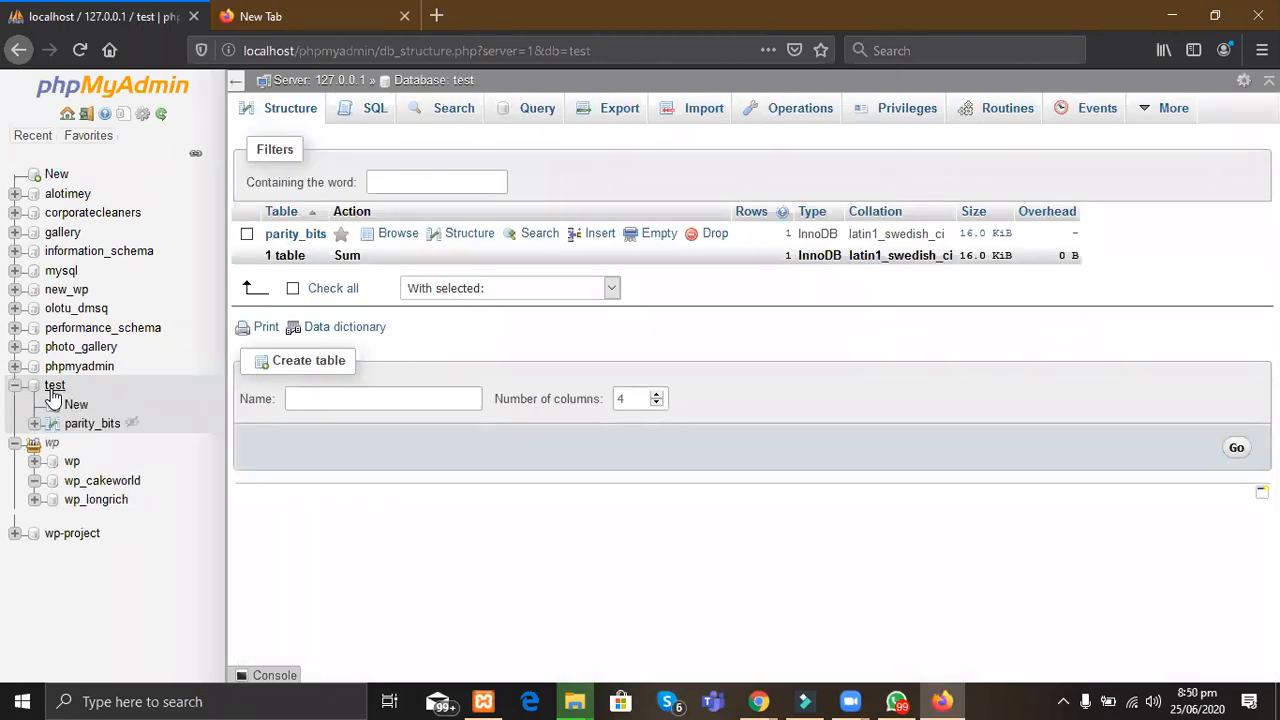
key(alt+Tab)
key(ctrl+a)
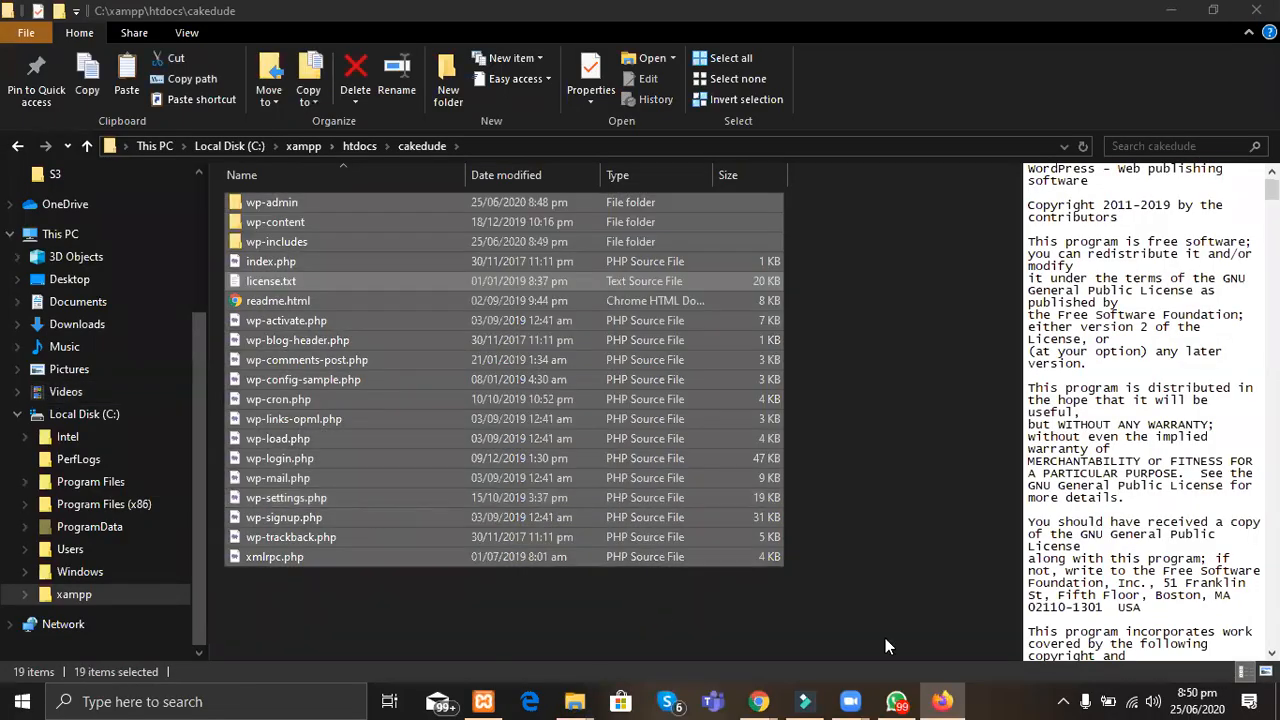
click(806, 598)
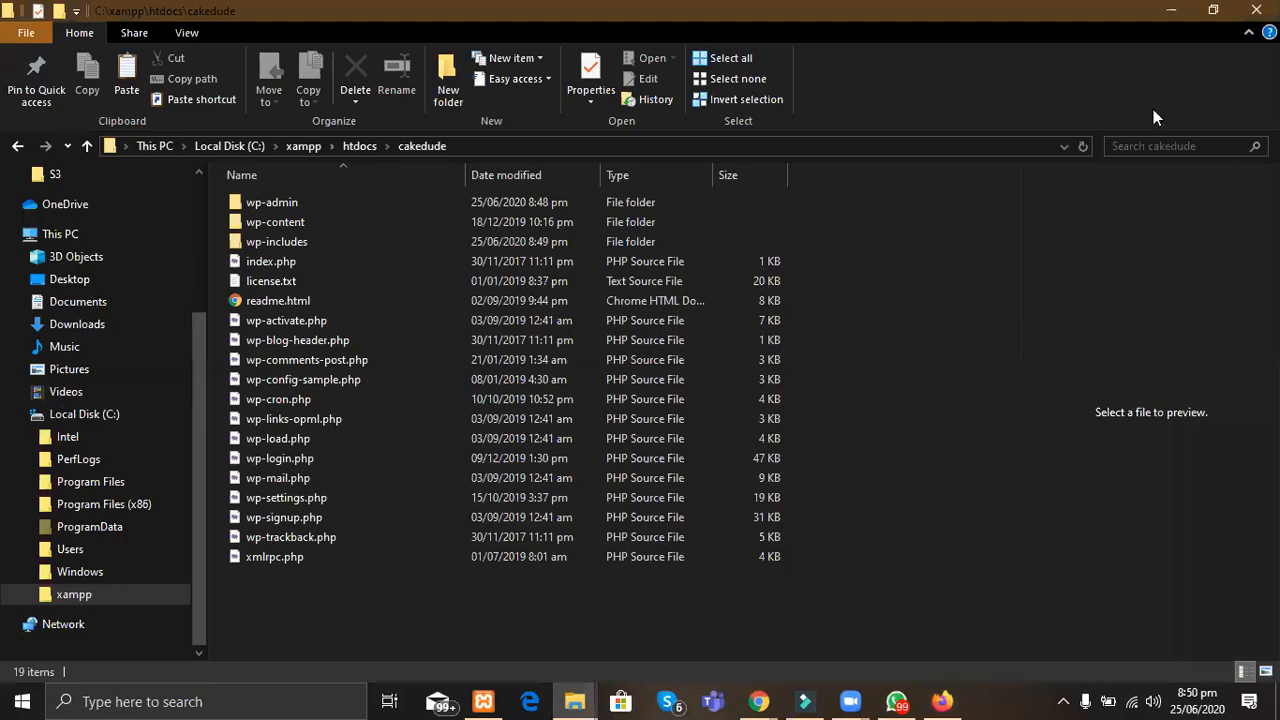
click(1172, 18)
click(406, 409)
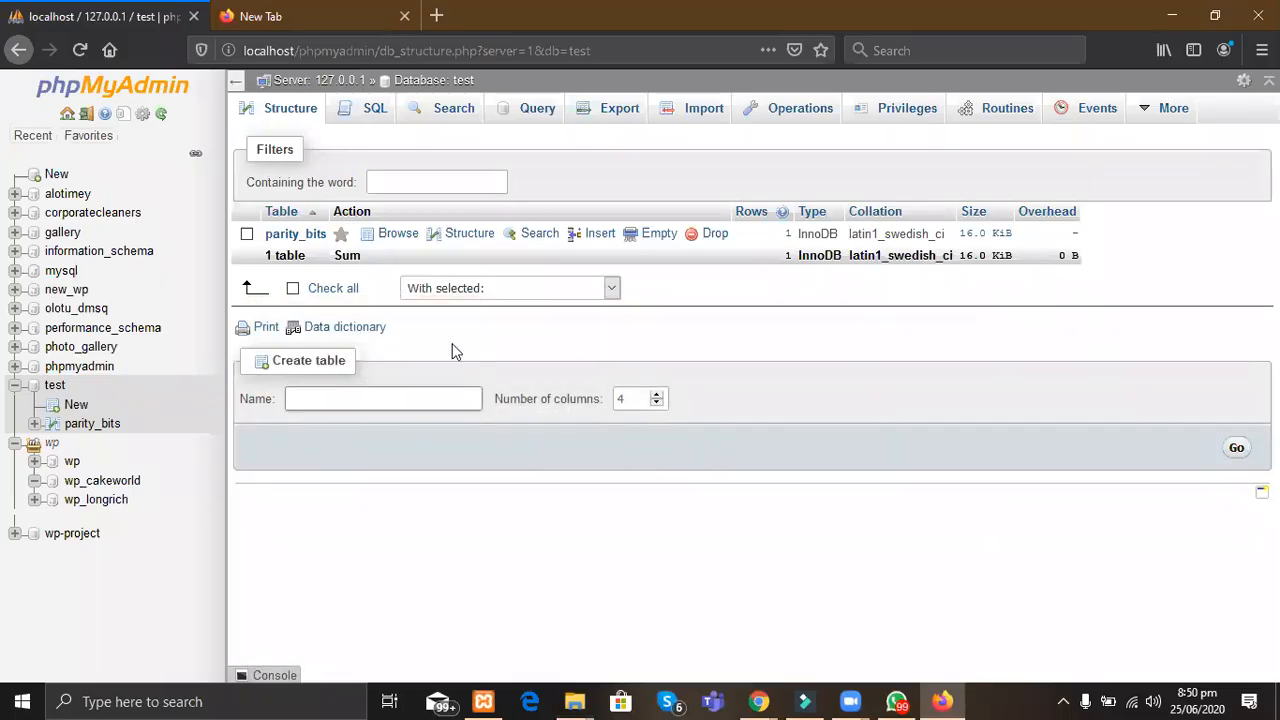
right_click(55, 389)
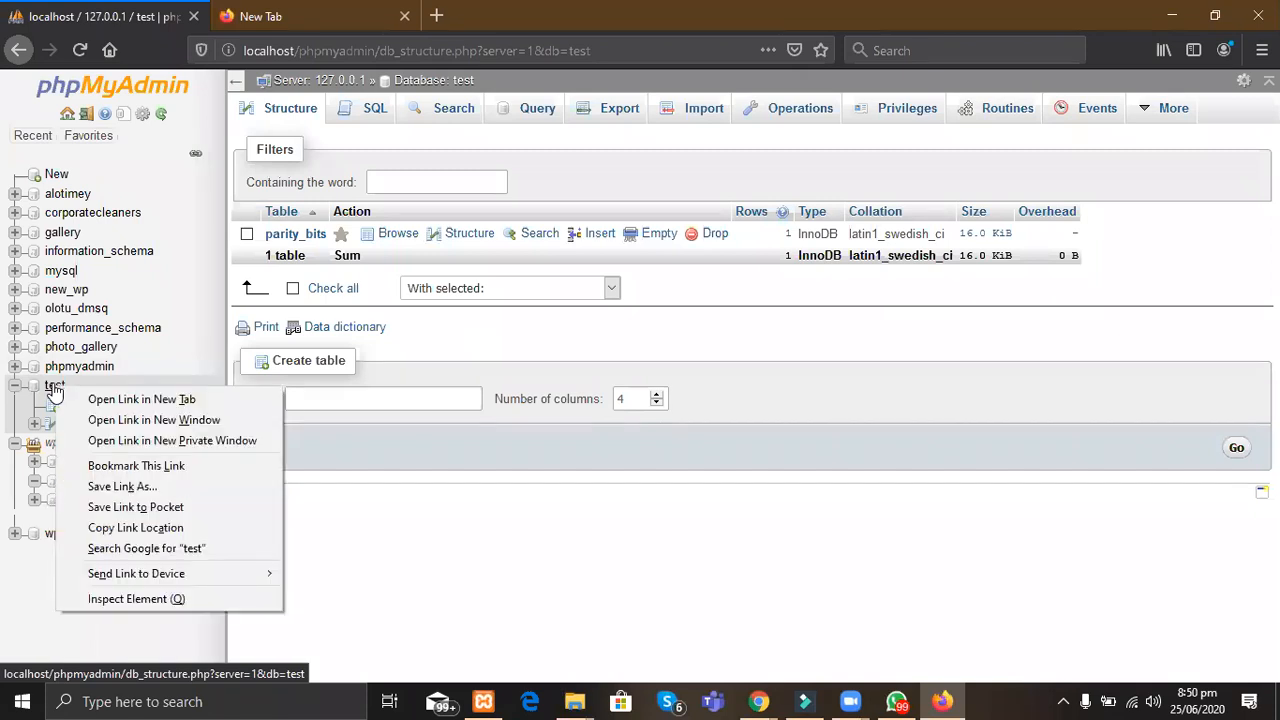
click(34, 390)
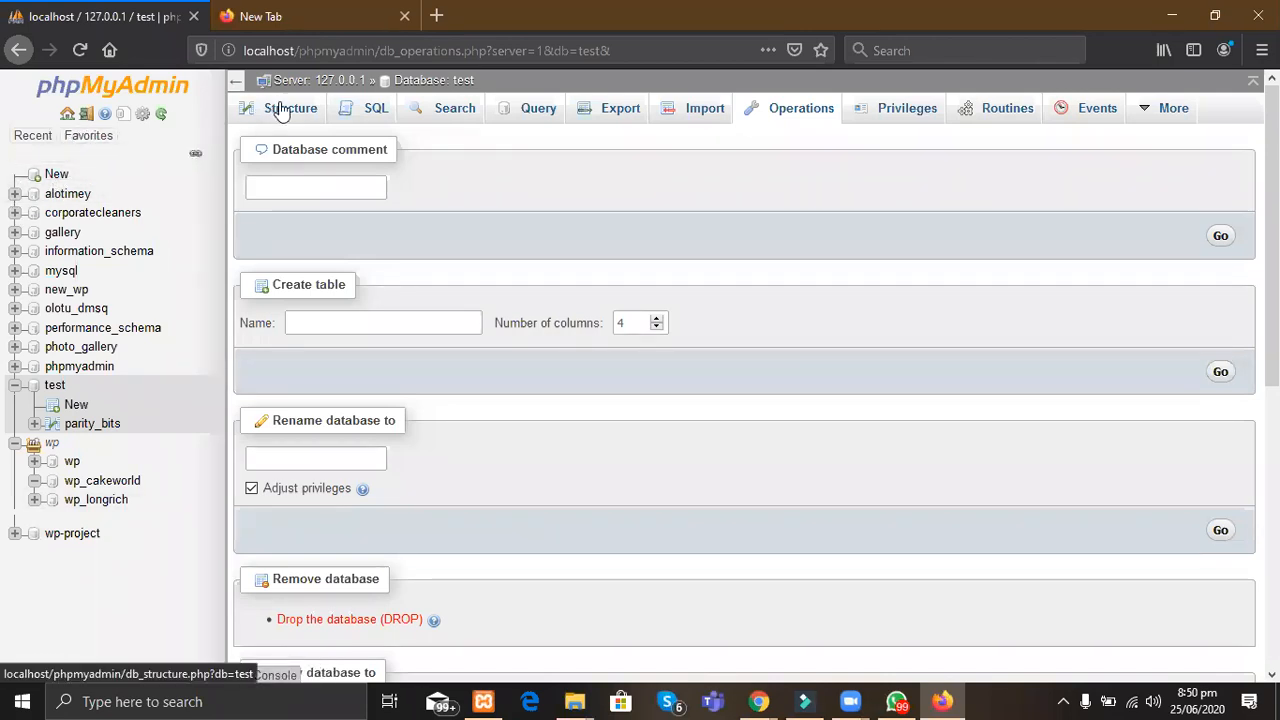
click(68, 195)
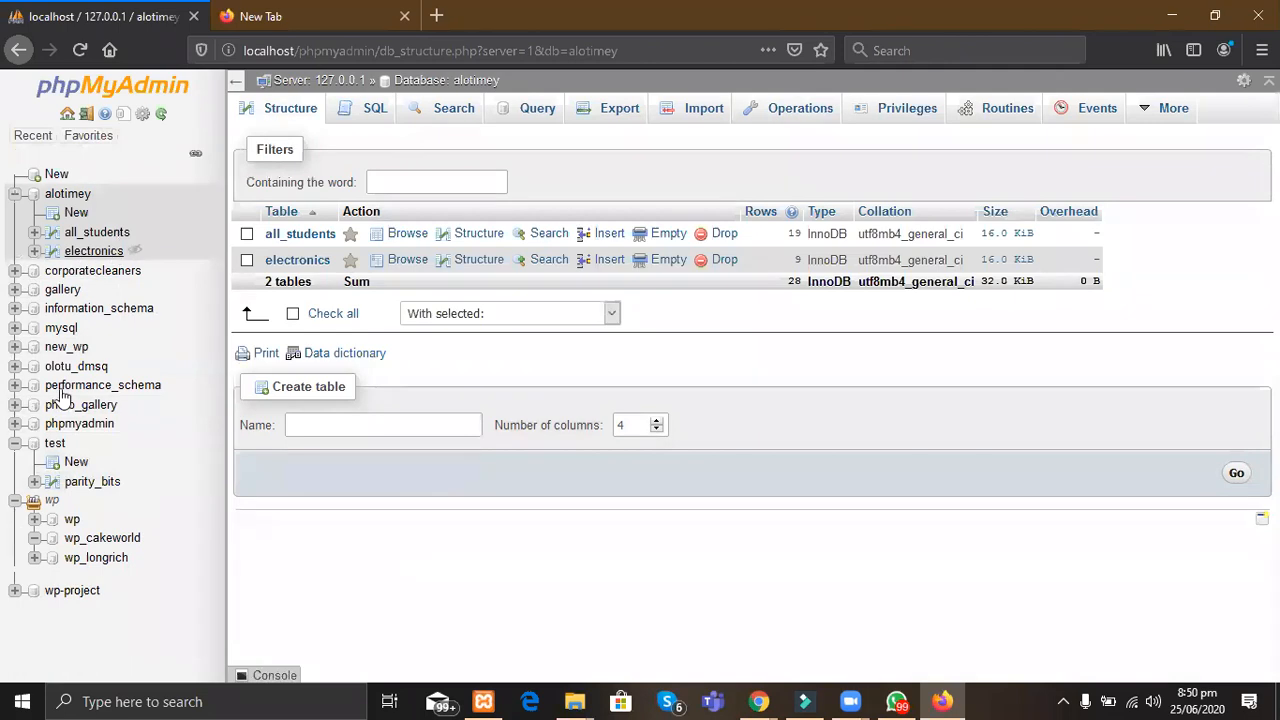
click(55, 444)
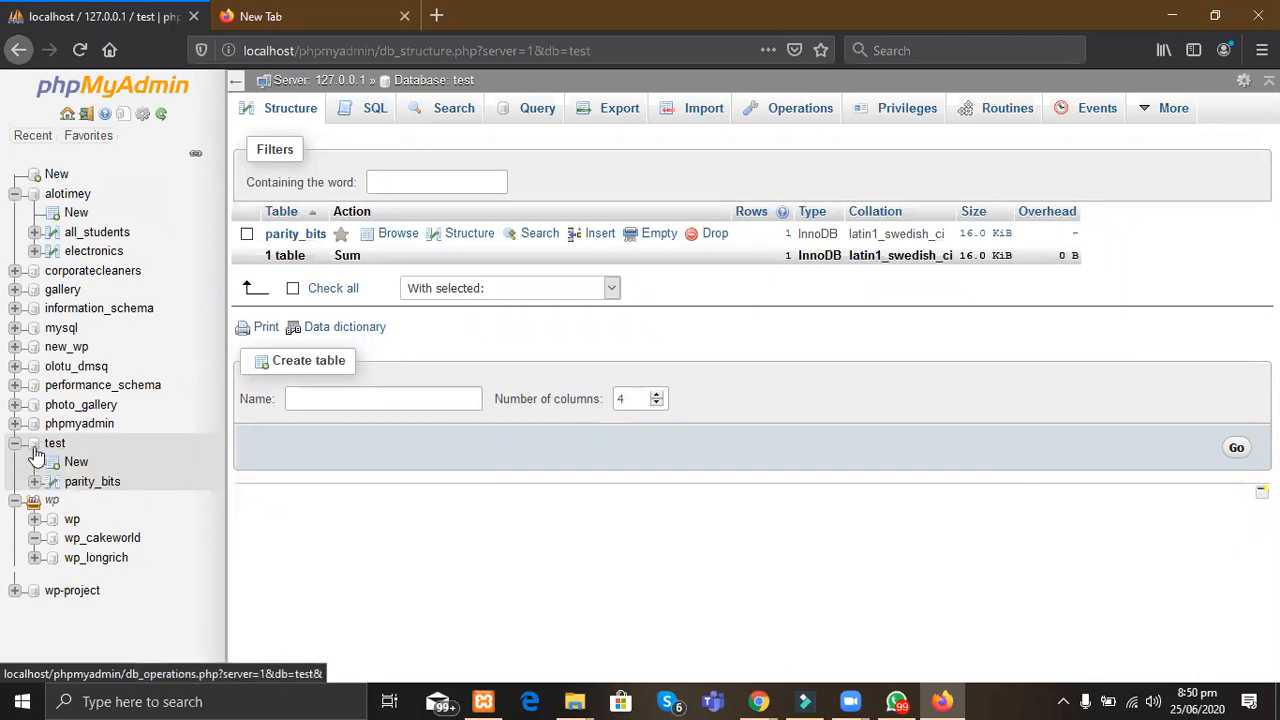
click(35, 455)
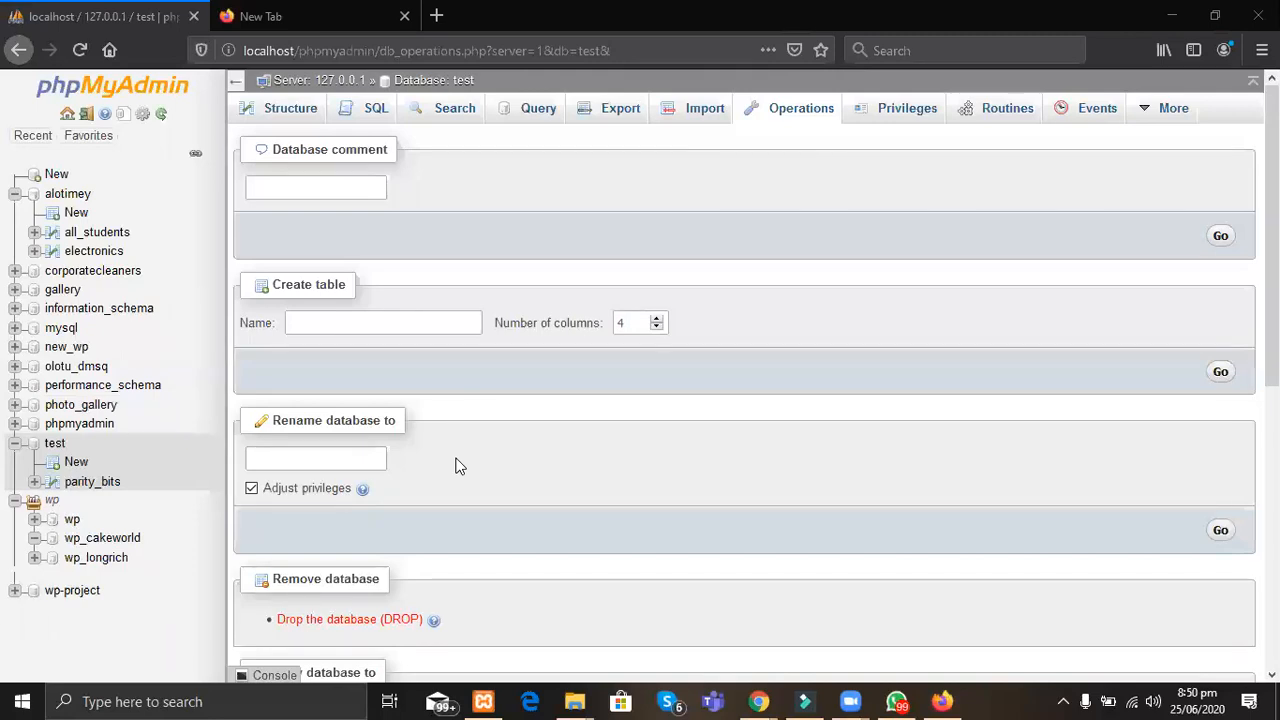
click(55, 449)
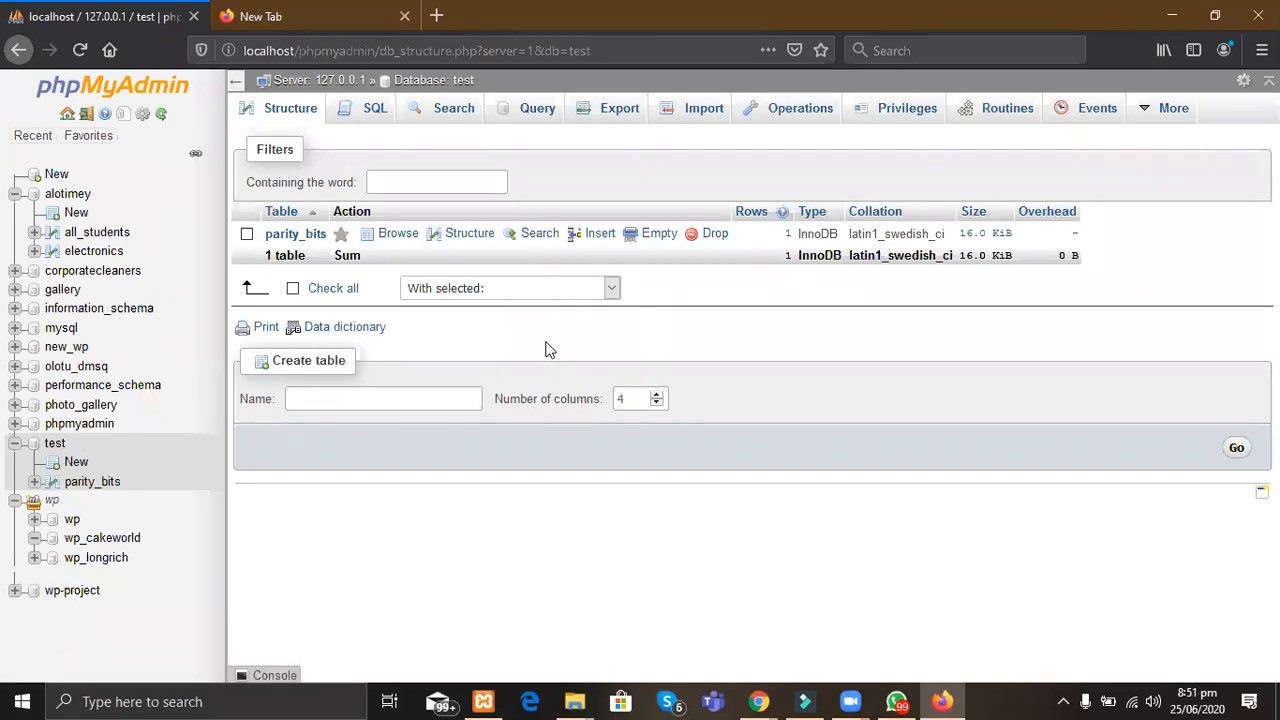
Step: Open the test database's Operations page and look over its Remove and Copy database sections
click(791, 115)
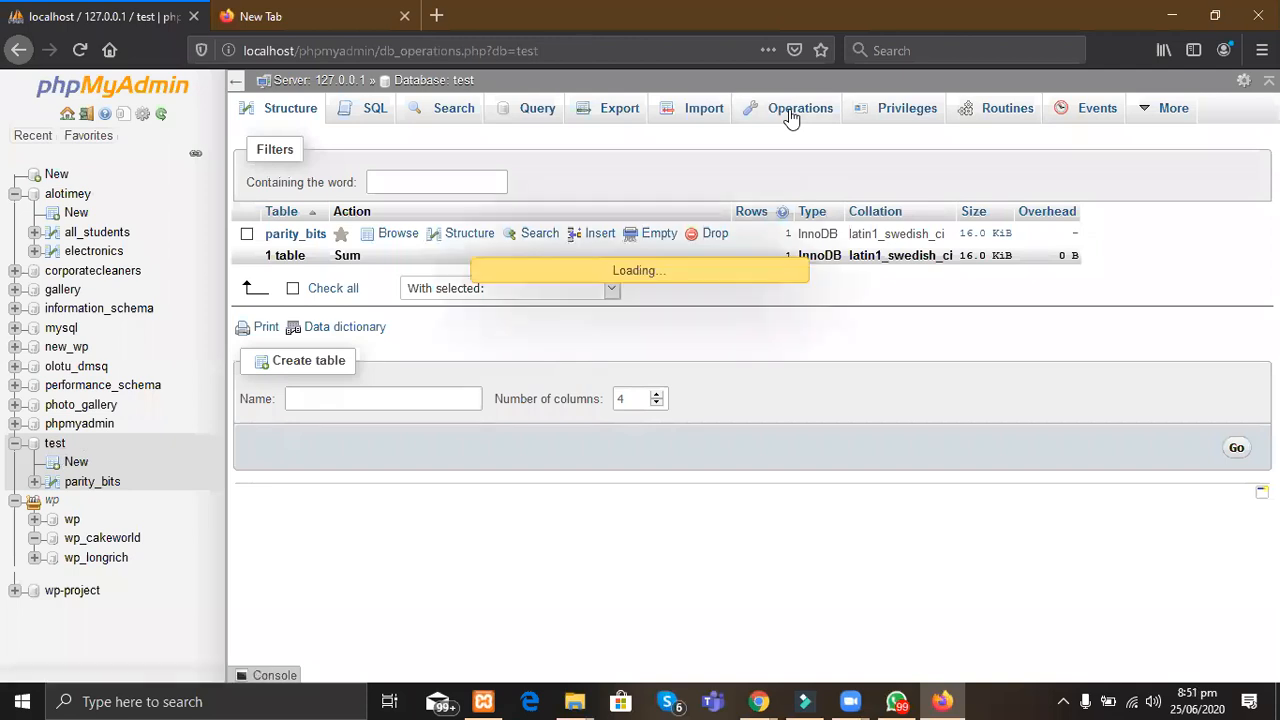
click(791, 118)
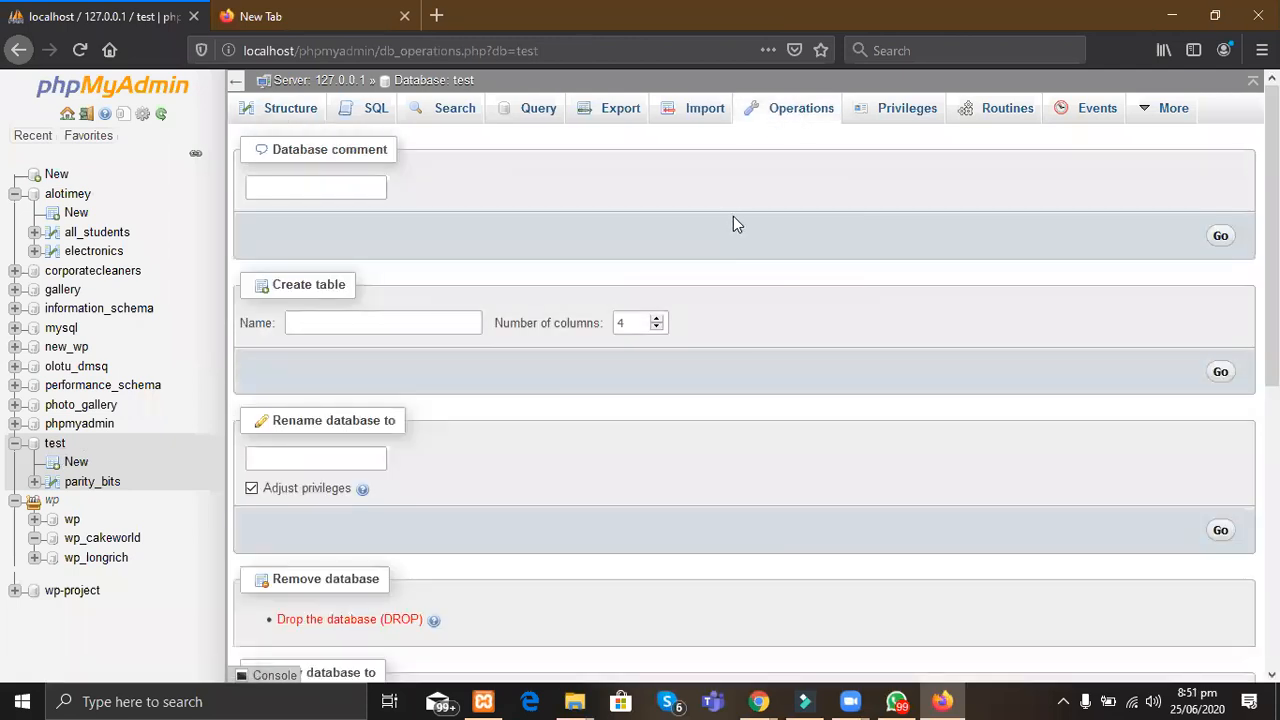
scroll(645, 445, down, 5)
scroll(562, 441, up, 2)
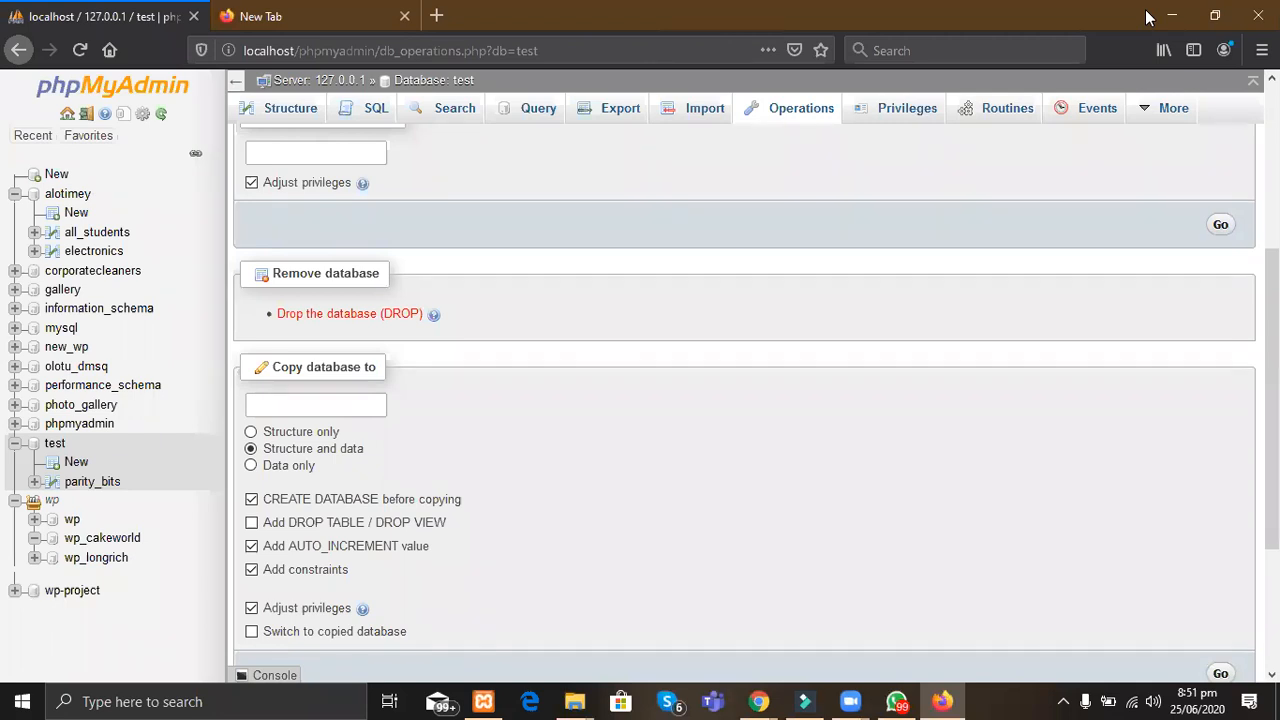
click(300, 16)
Step: Load localhost/cakedude in the new tab to reach the WordPress installer's language page
click(368, 51)
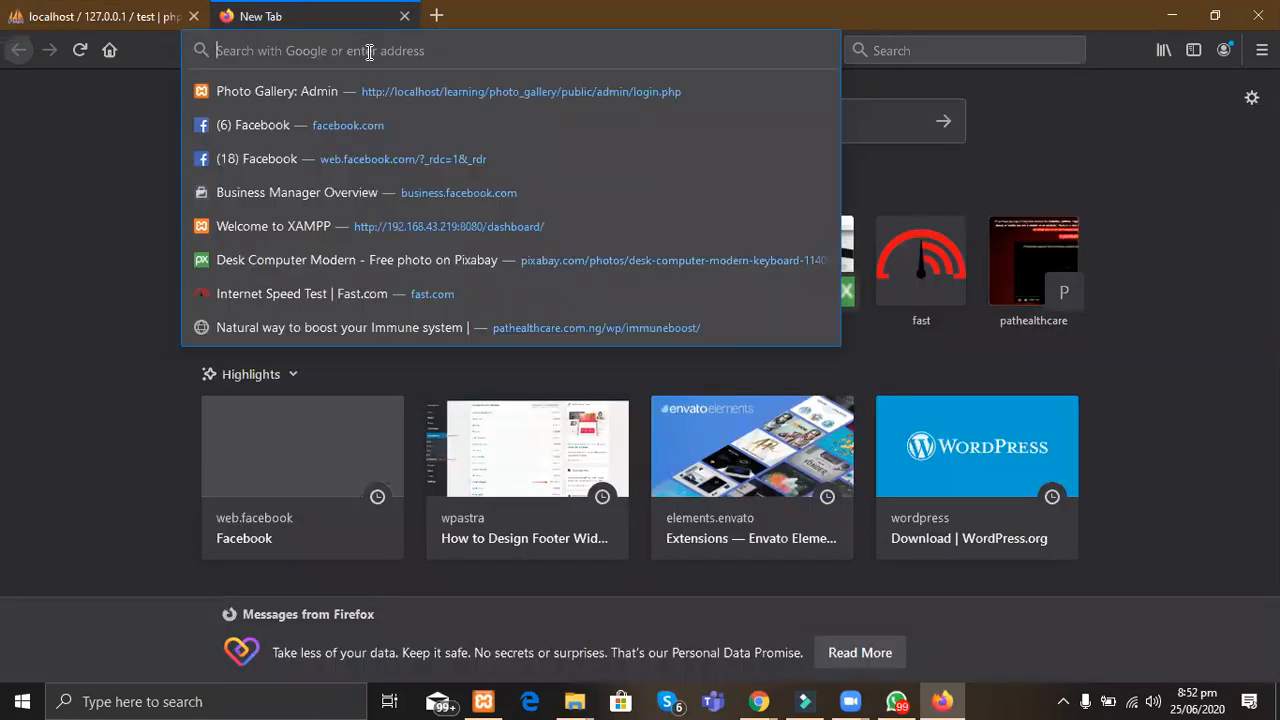
text(localhost/)
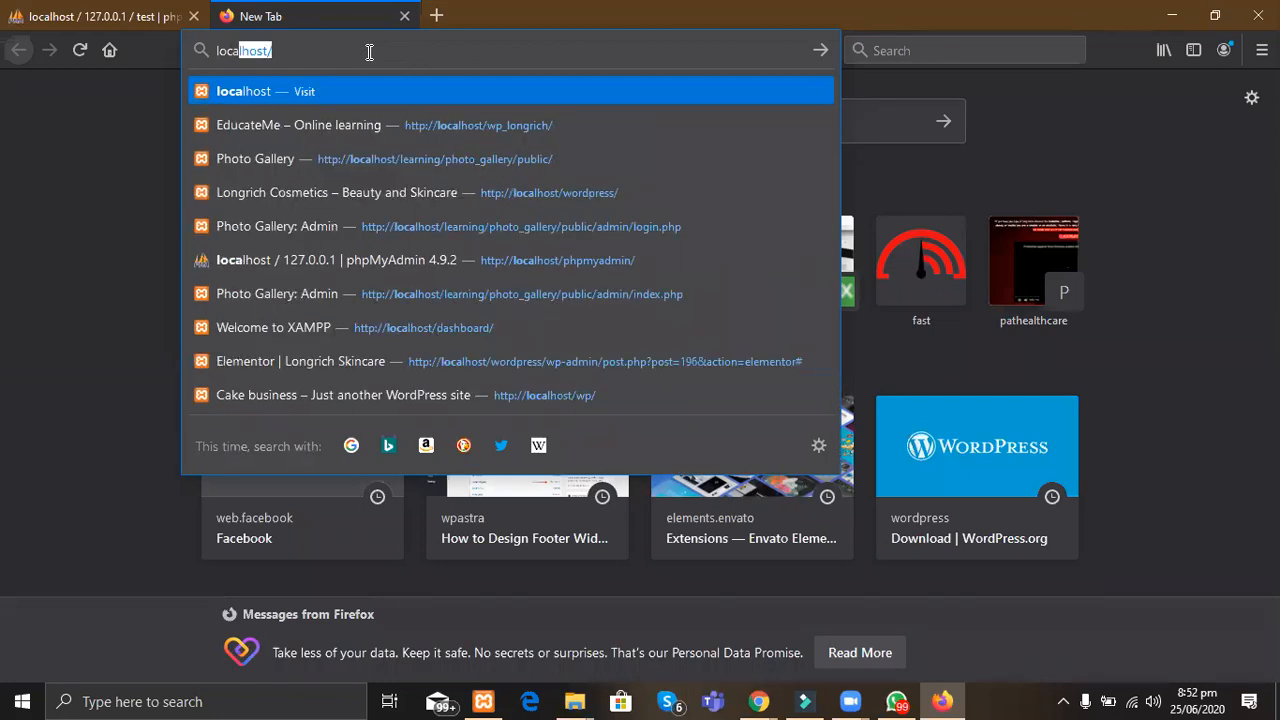
key(Right)
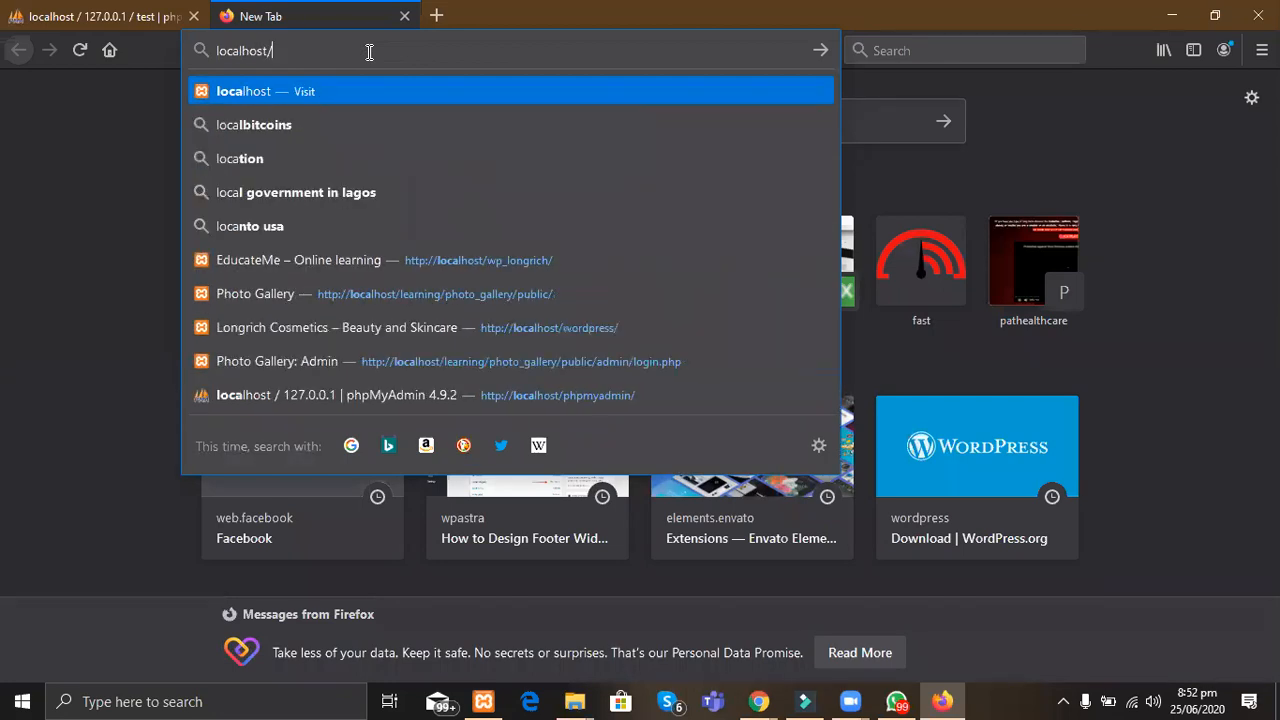
text(cakedude)
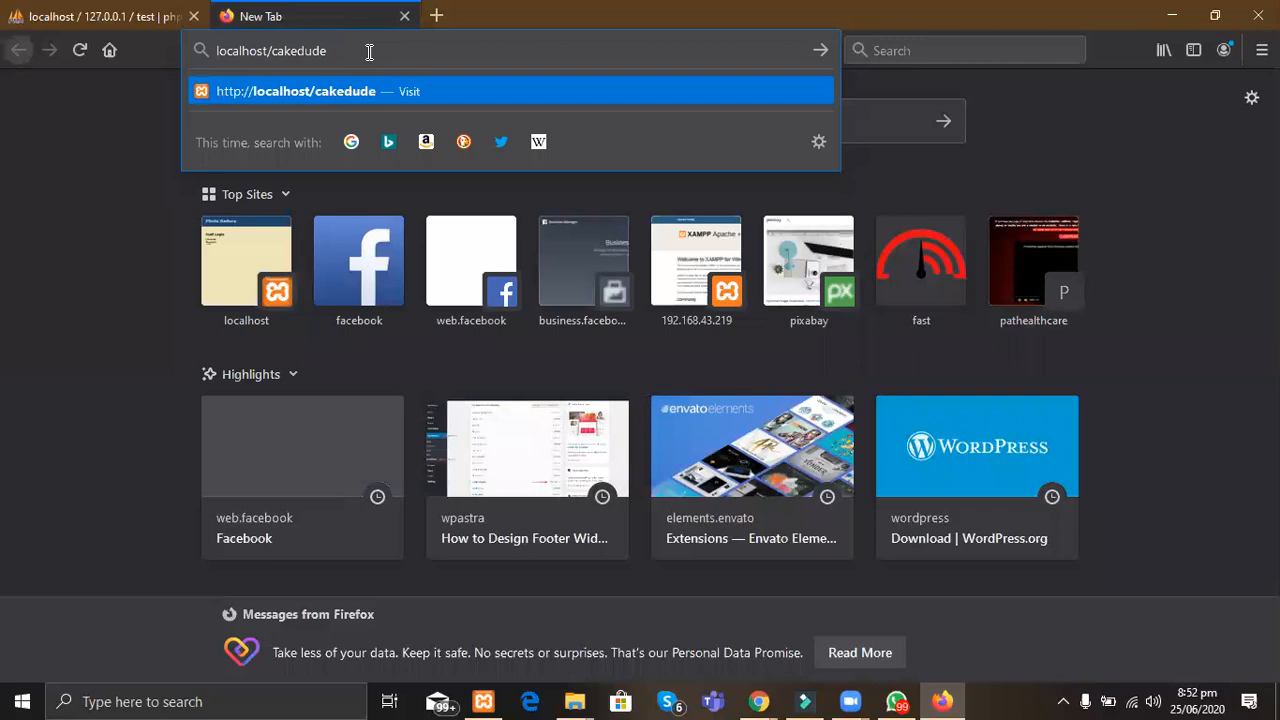
key(Return)
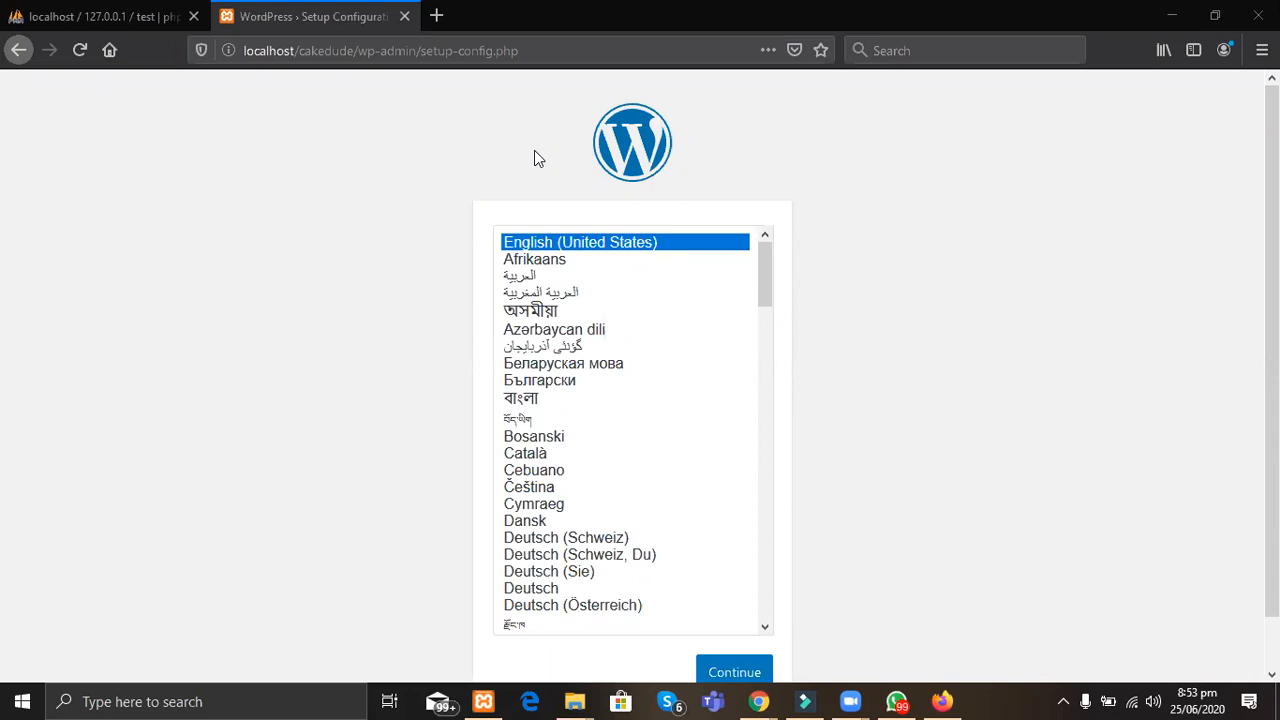
Step: Keep English (United States) as the install language and review the required database details
click(736, 676)
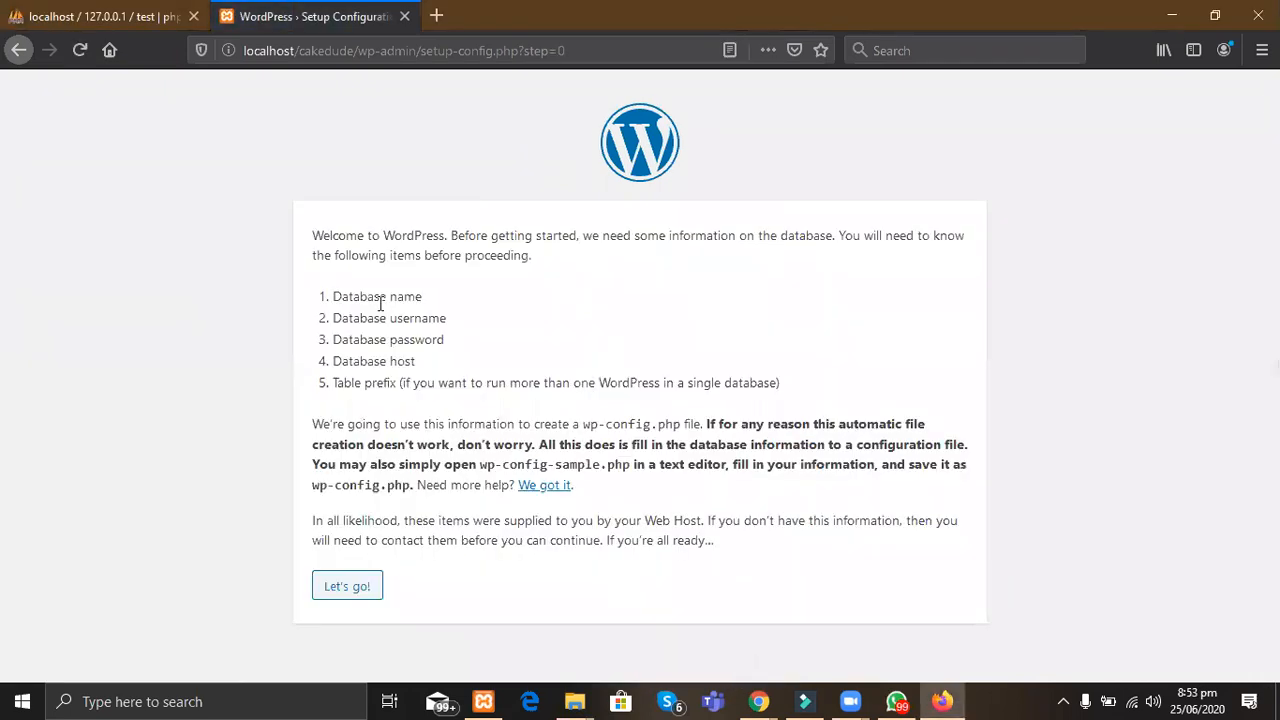
drag(380, 305, 491, 352)
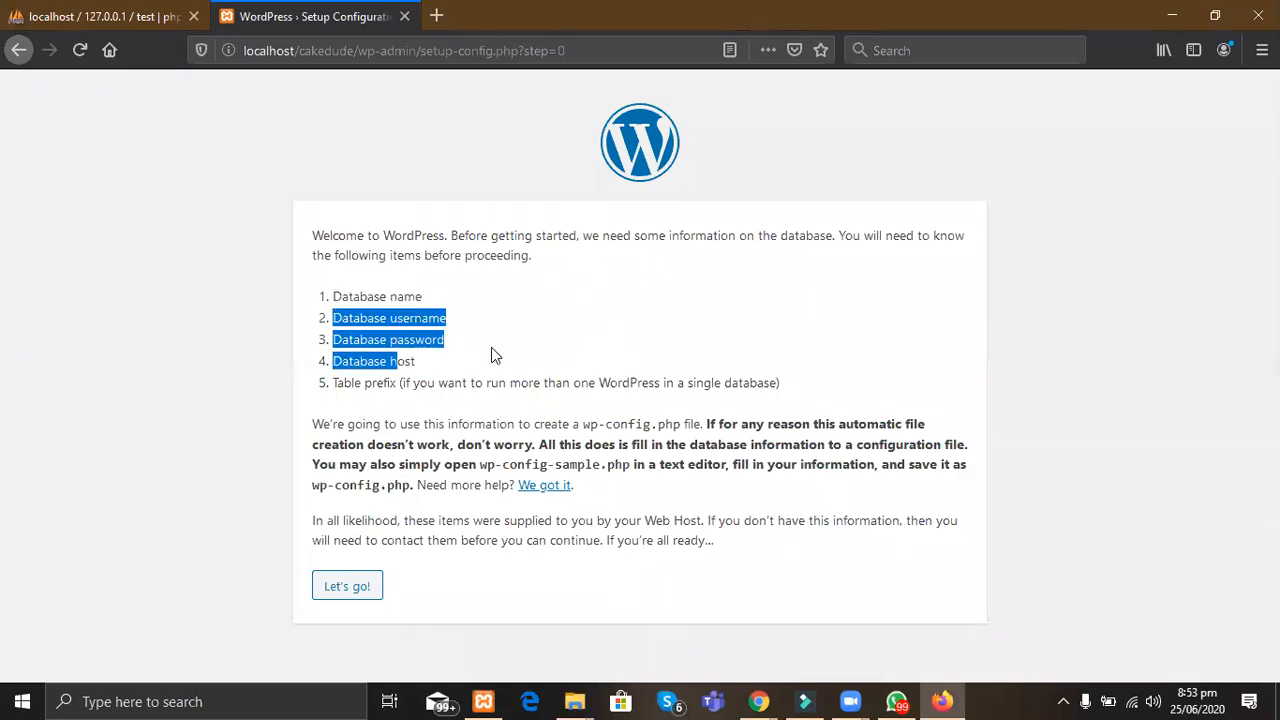
click(491, 350)
Step: Reach the database connection form and clear the default 'wordpress' database name
click(340, 588)
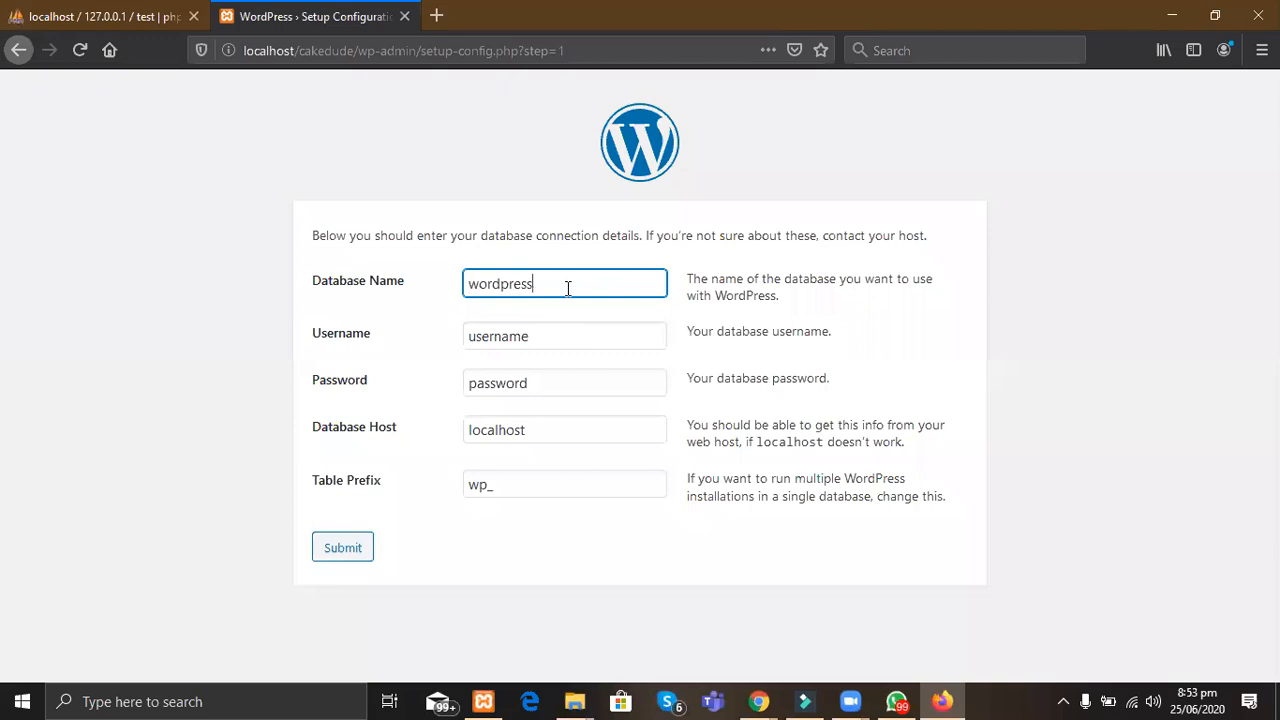
double_click(567, 288)
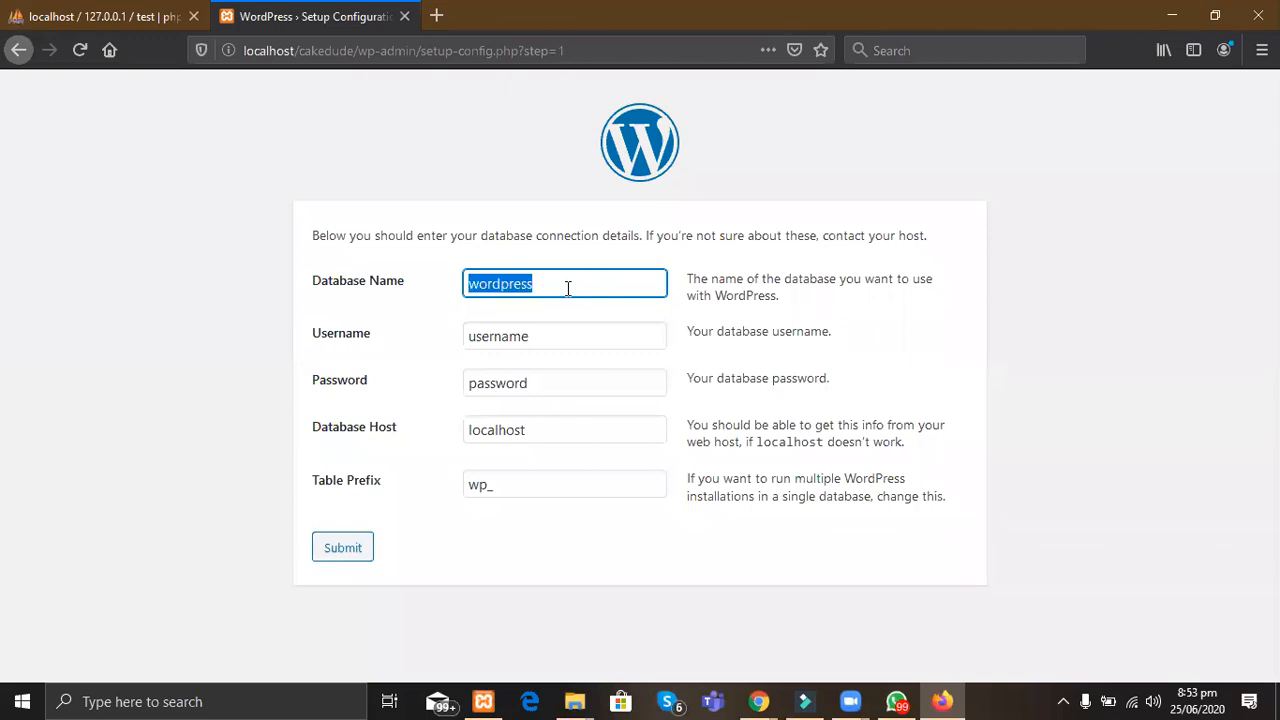
key(BackSpace)
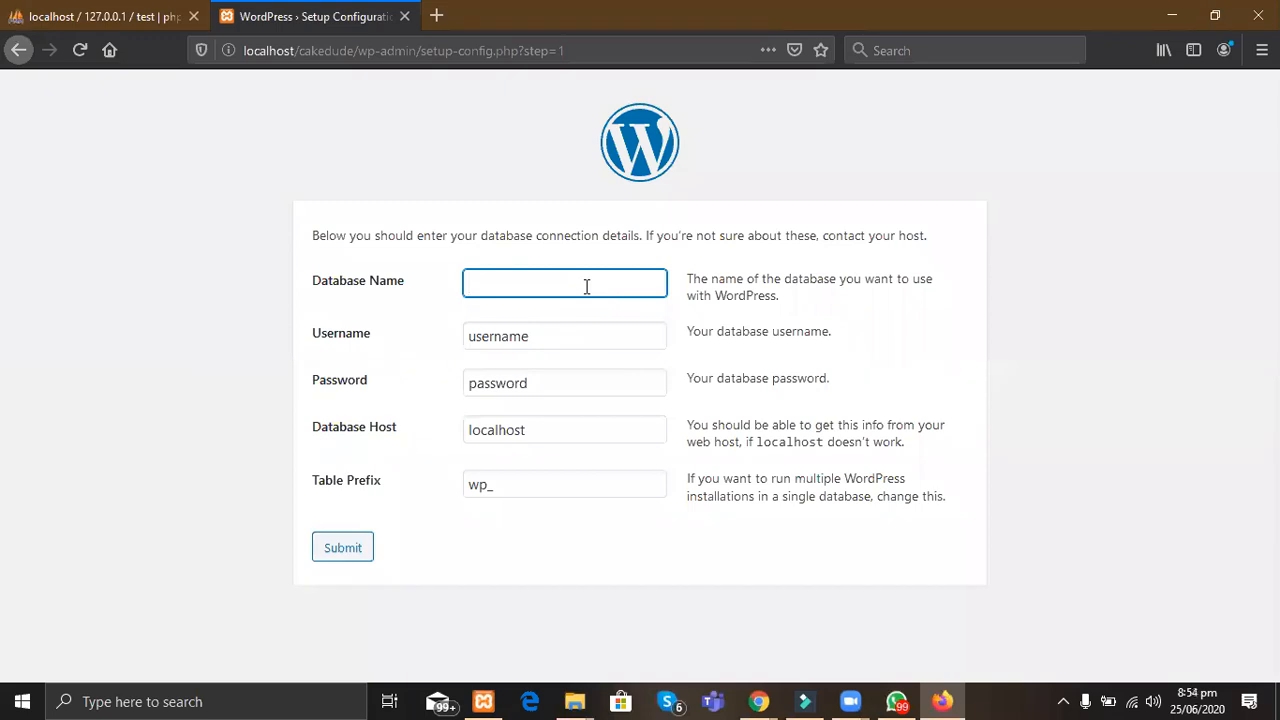
click(66, 10)
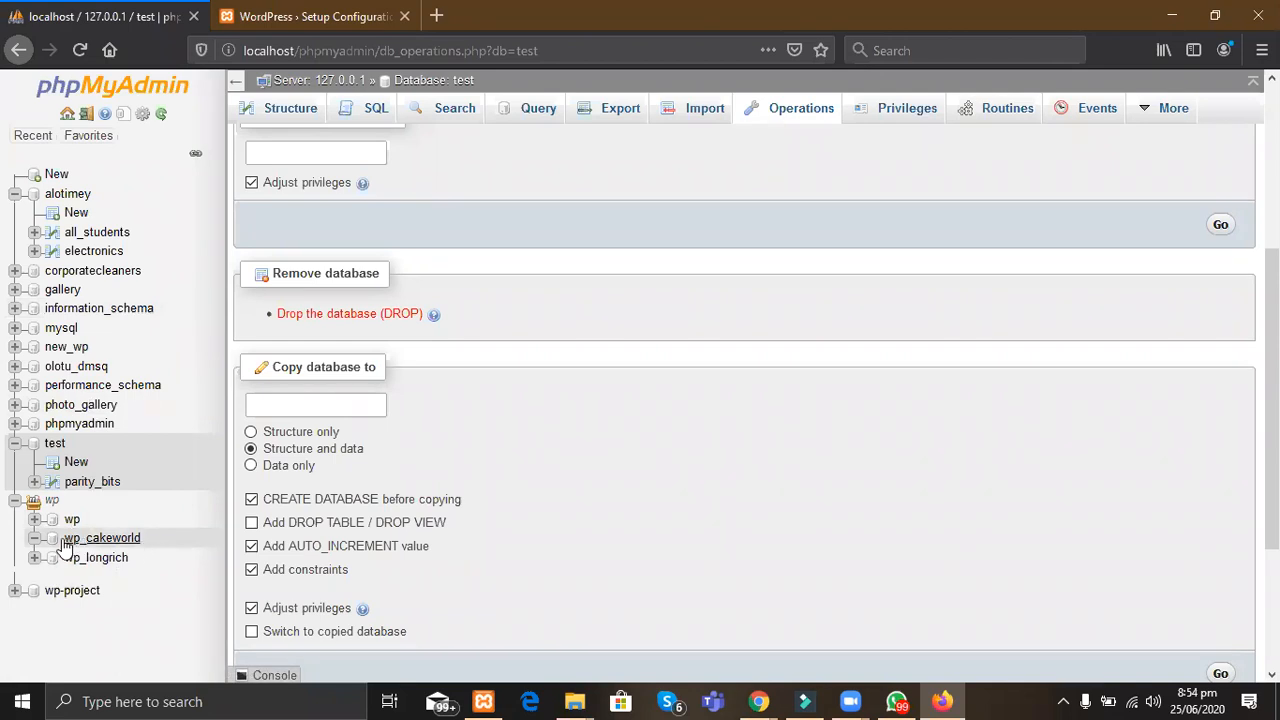
Step: Enter wp_cakeworld as the database name and replace the default username with the database user
click(224, 22)
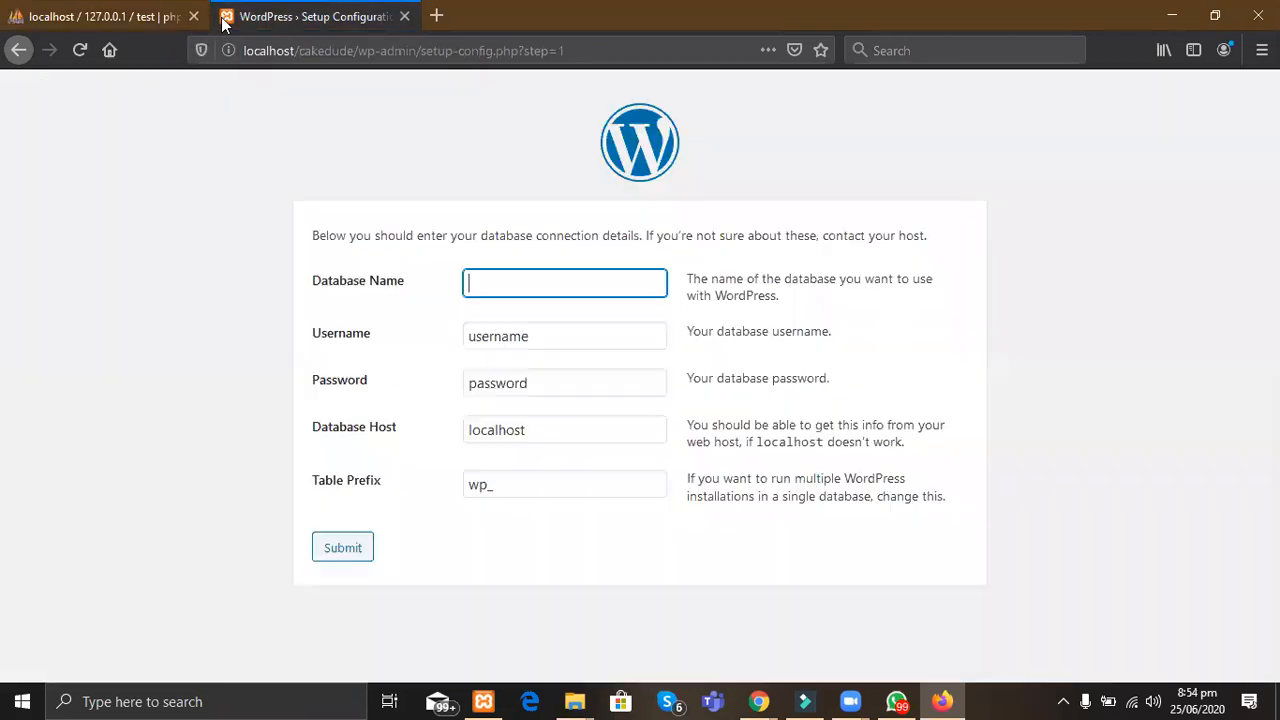
text(wp)
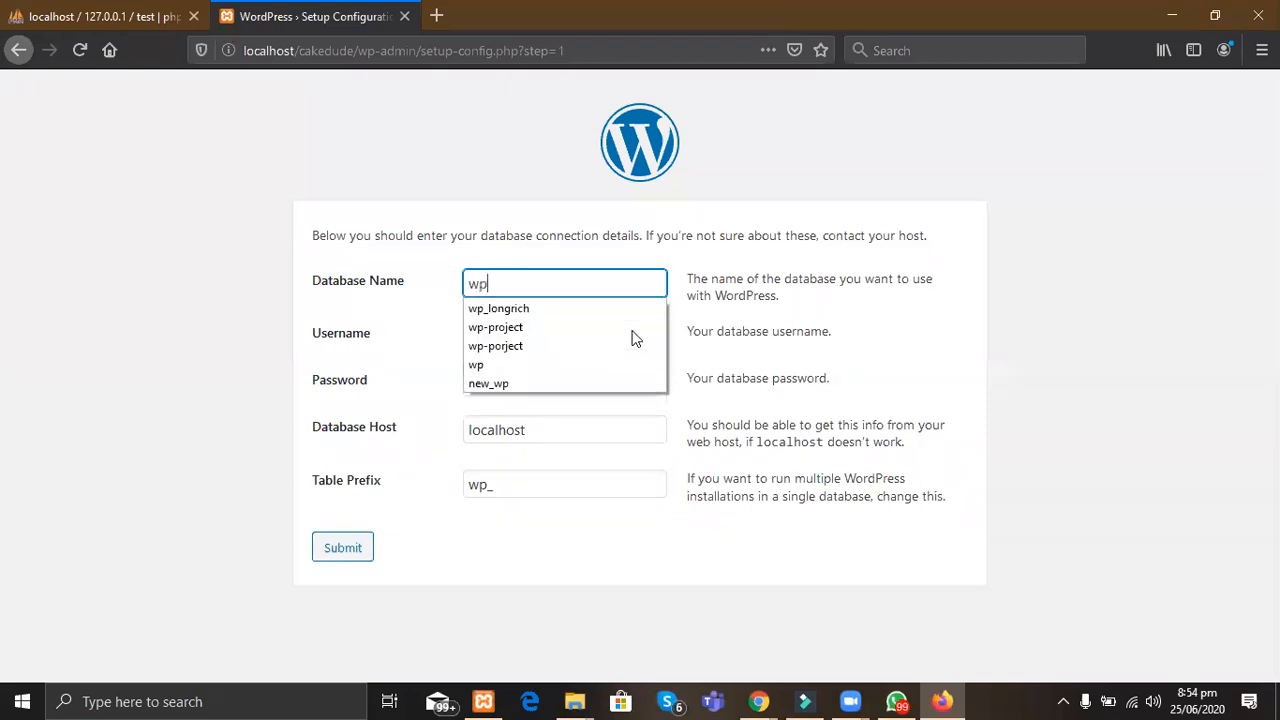
text(_cak)
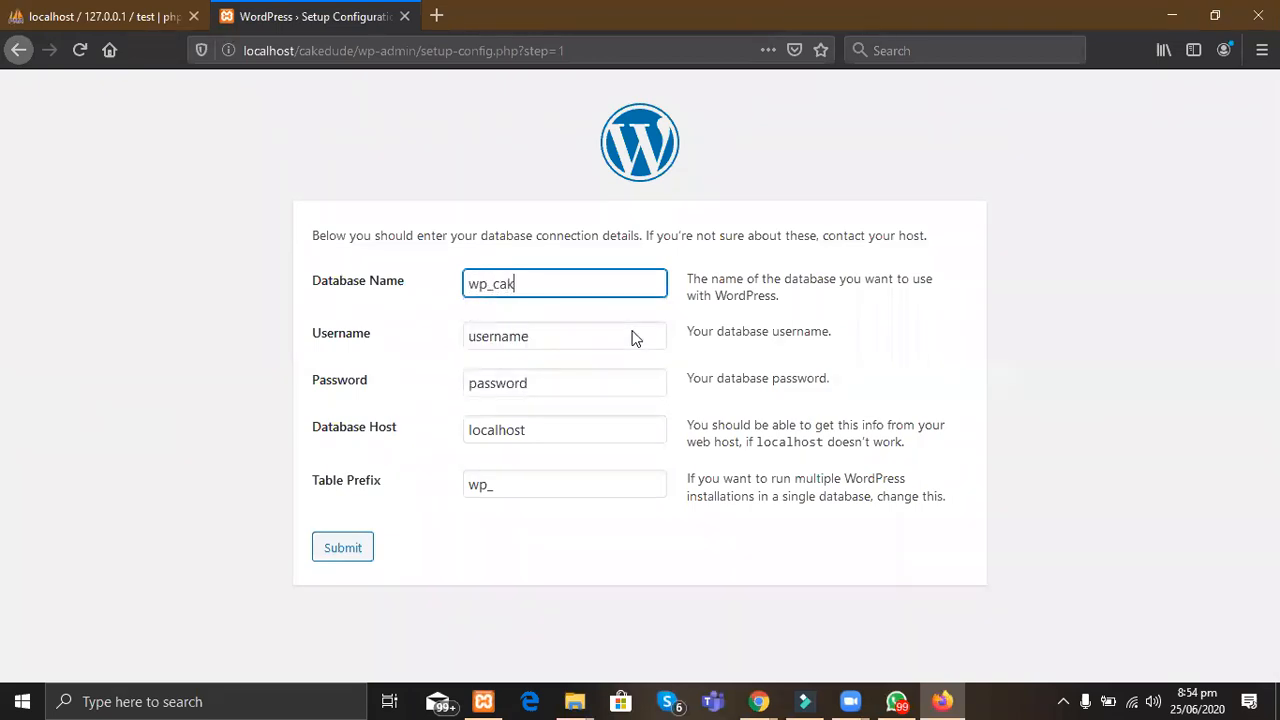
text(eworld)
click(601, 342)
key(ctrl+a)
key(BackSpace)
text(c)
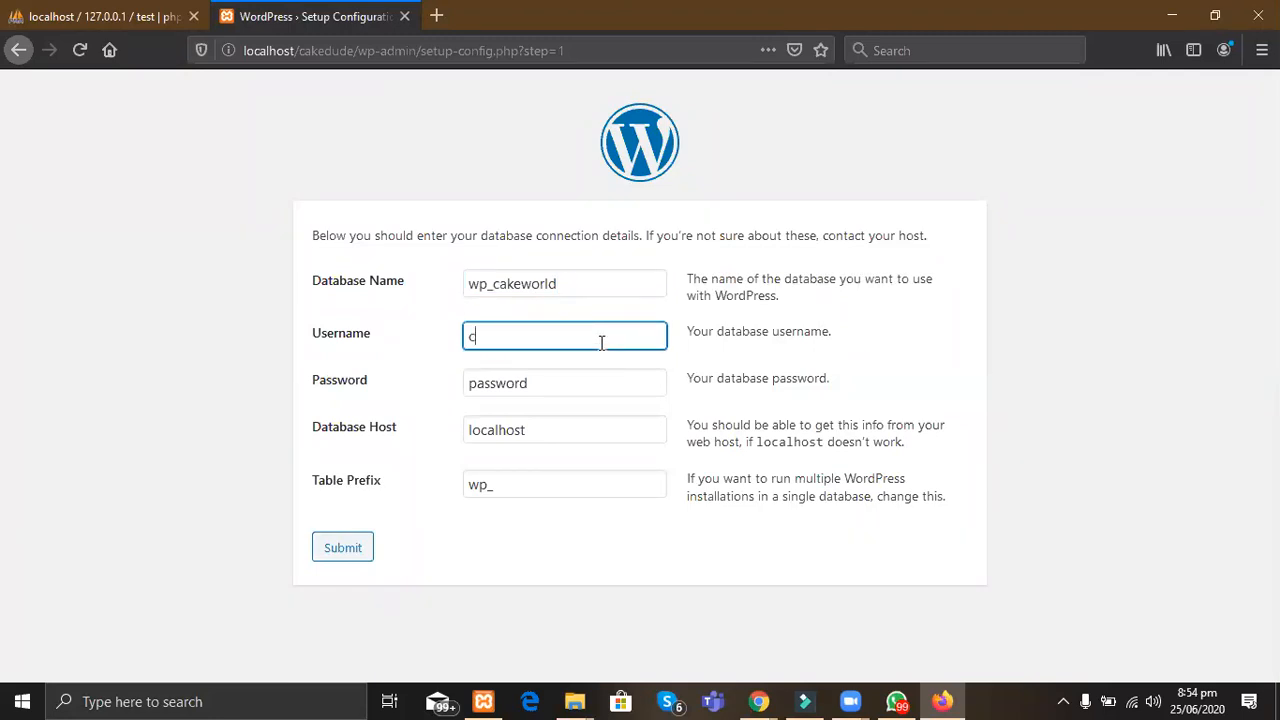
text(akedude)
click(571, 386)
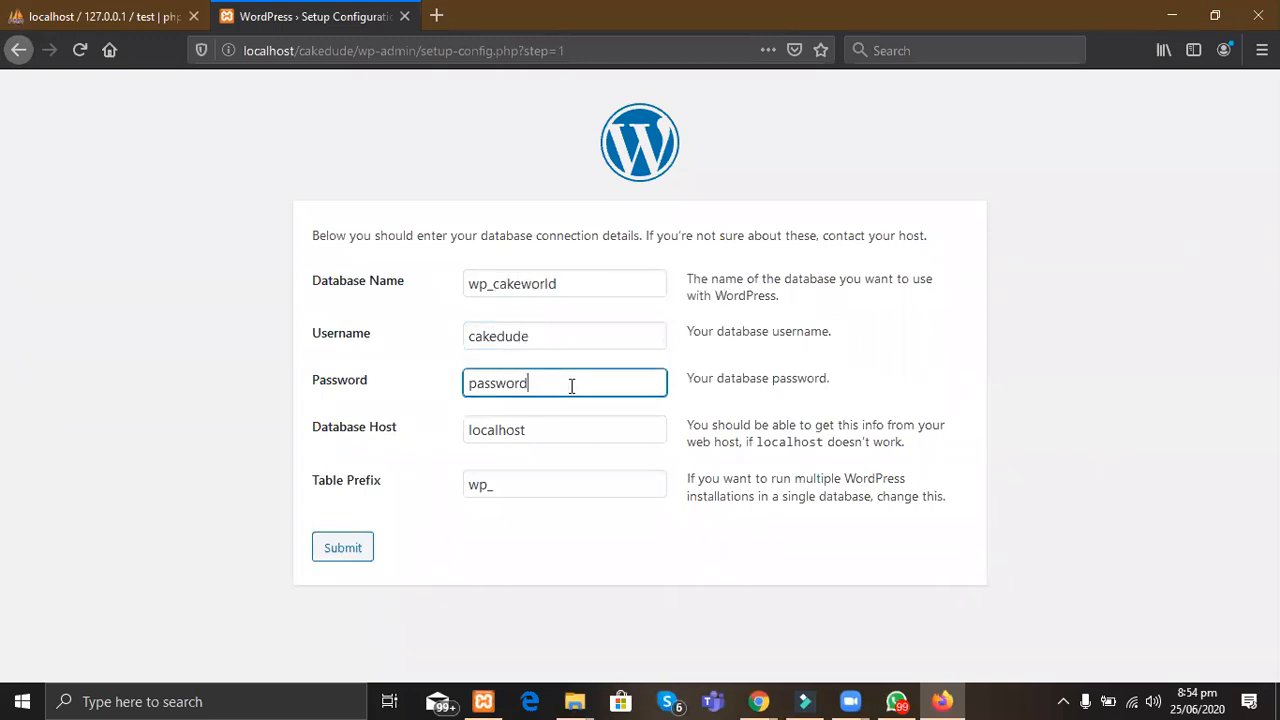
key(ctrl+a)
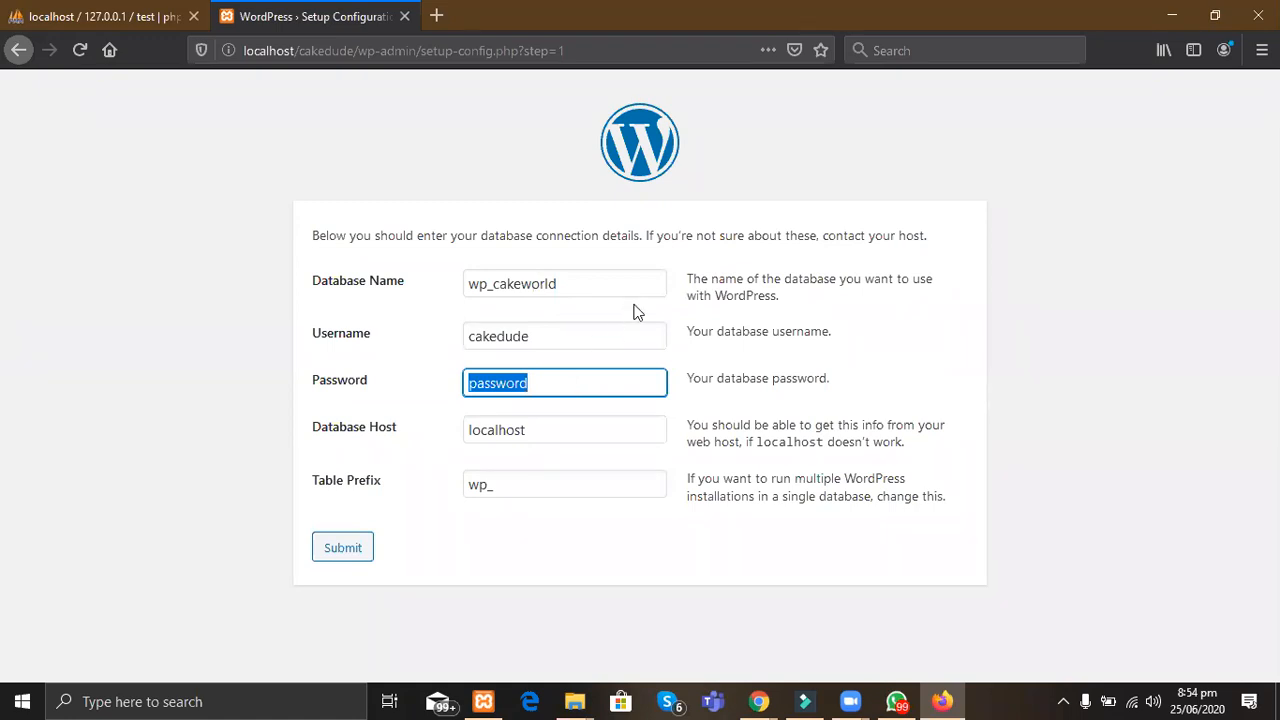
click(134, 18)
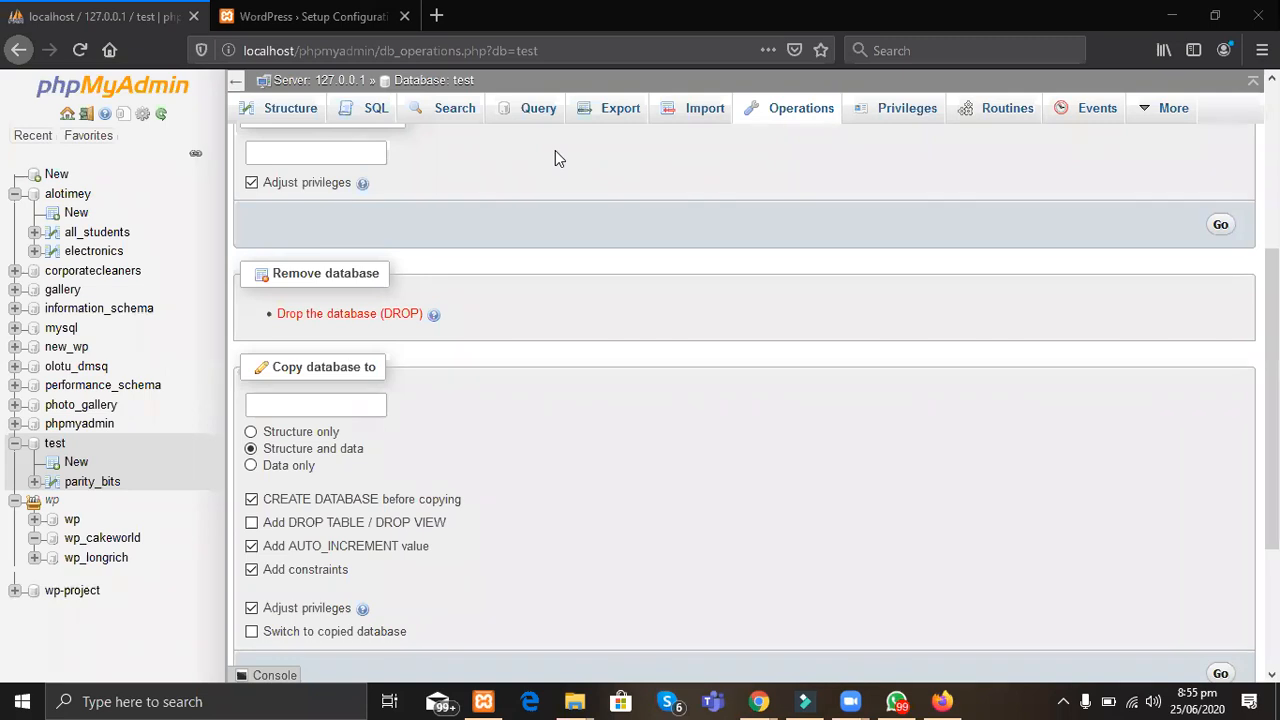
Step: Type the database password into the setup form's Password field, correcting a typo
key(ctrl+Tab)
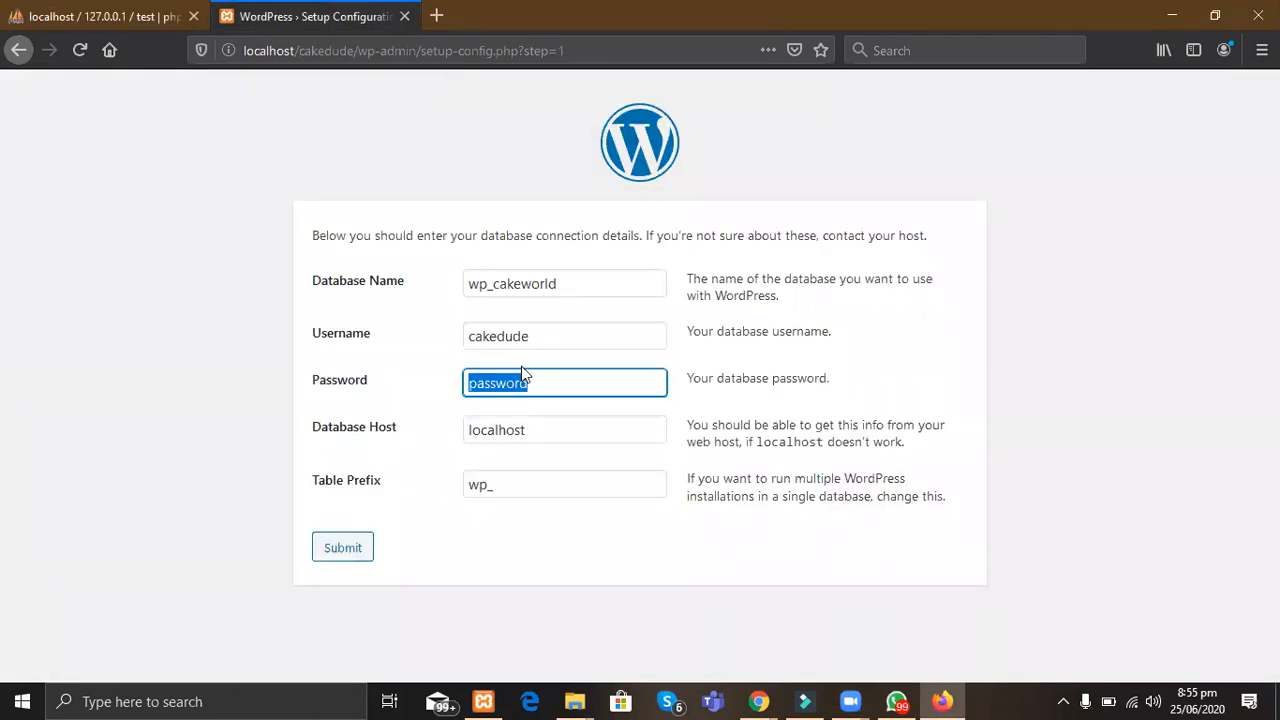
click(574, 701)
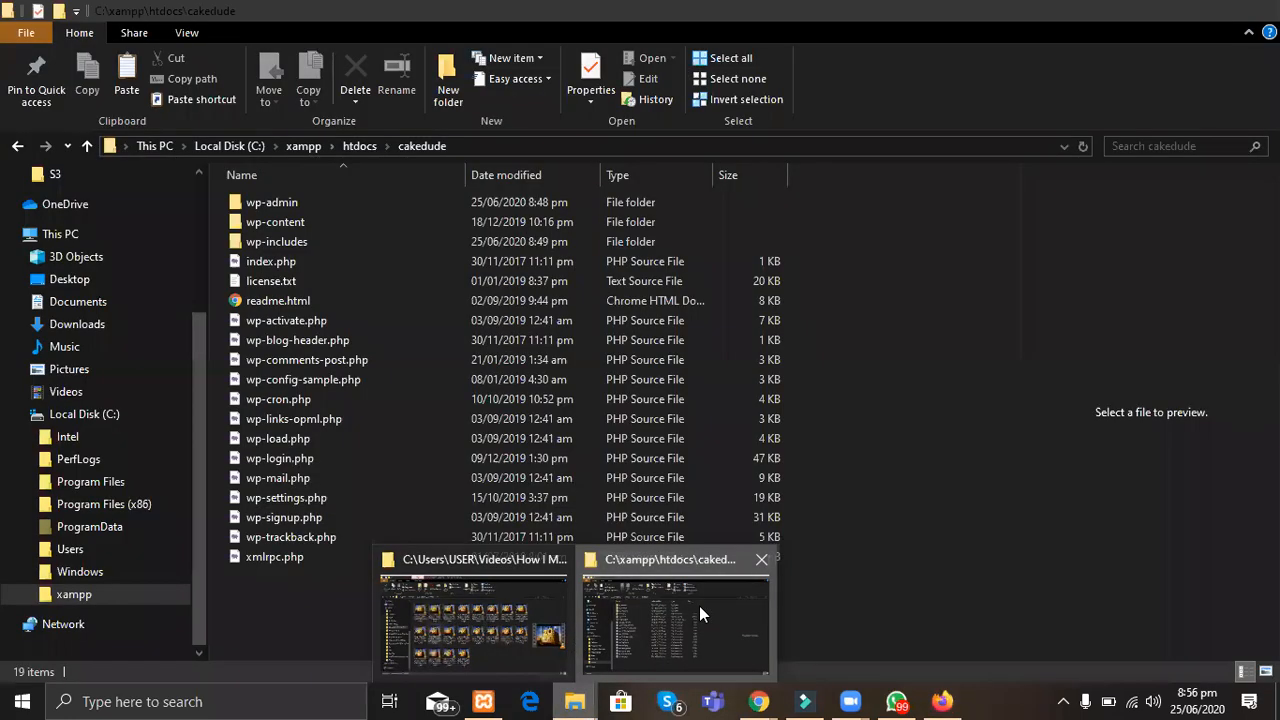
Step: Browse the cakeworld, cakedude, wordpress and wp_longrich folders in htdocs, ending back at C:\xampp
click(699, 606)
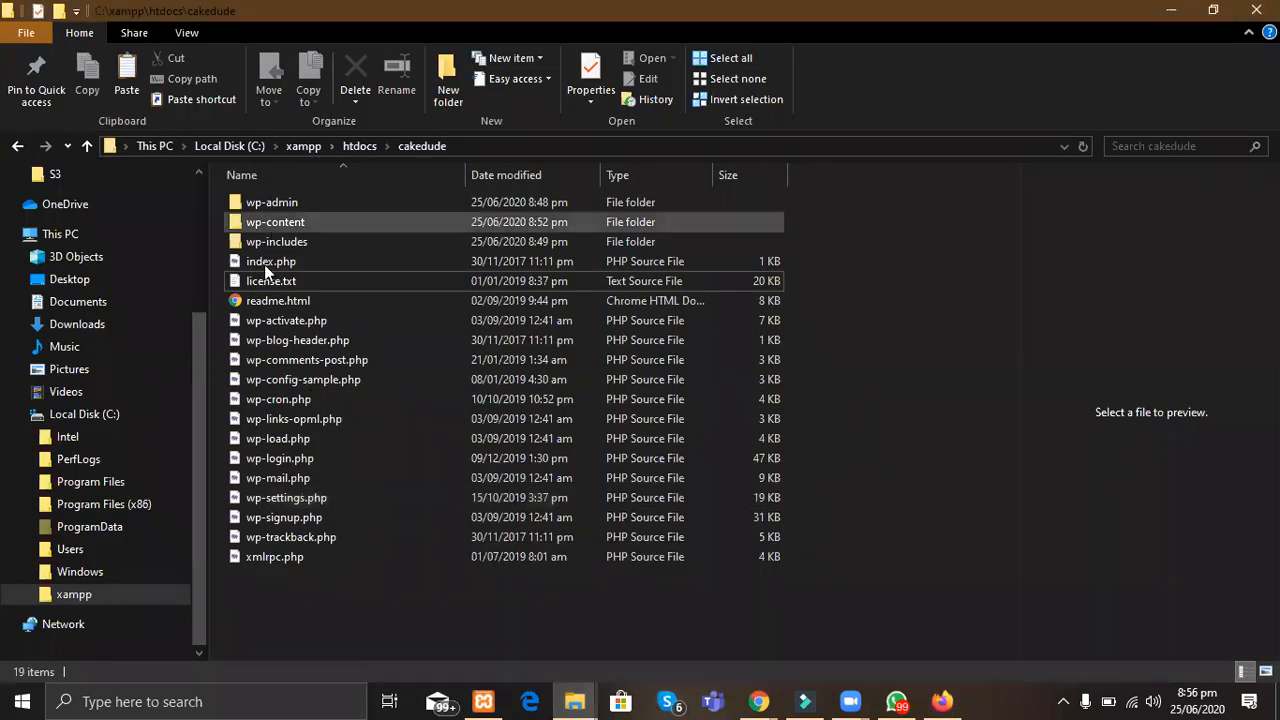
click(359, 146)
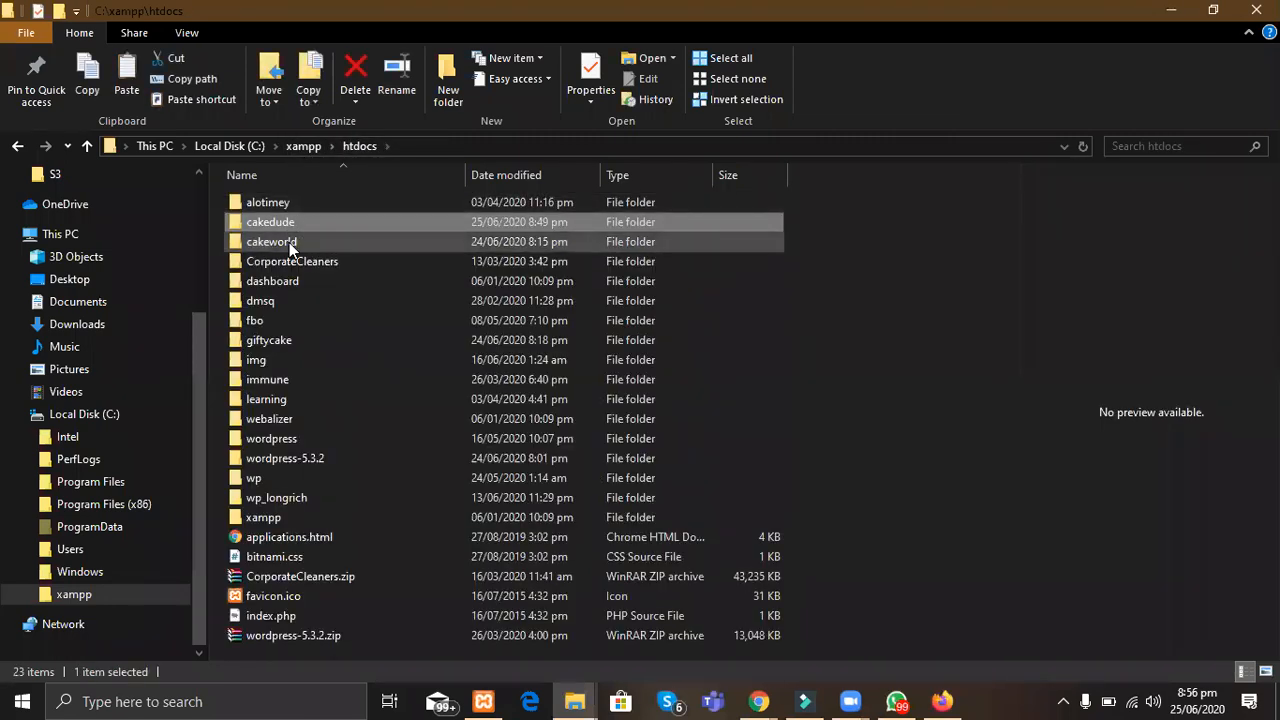
double_click(289, 242)
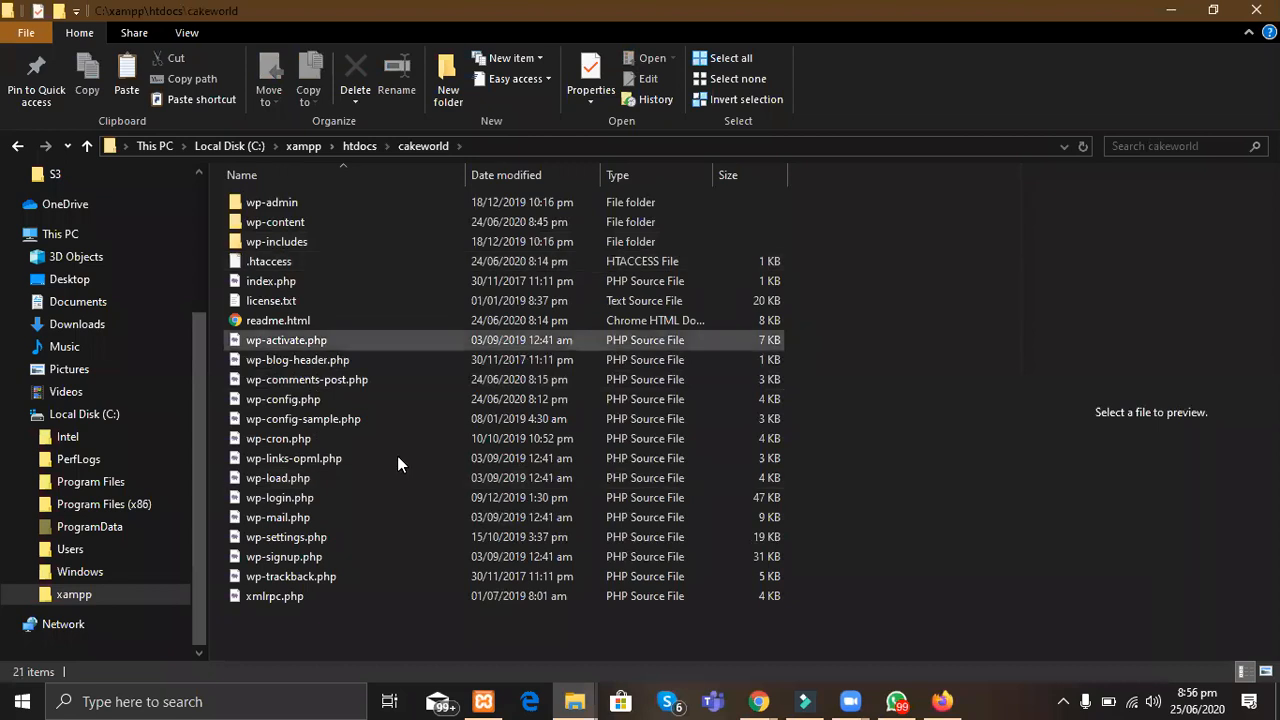
click(357, 146)
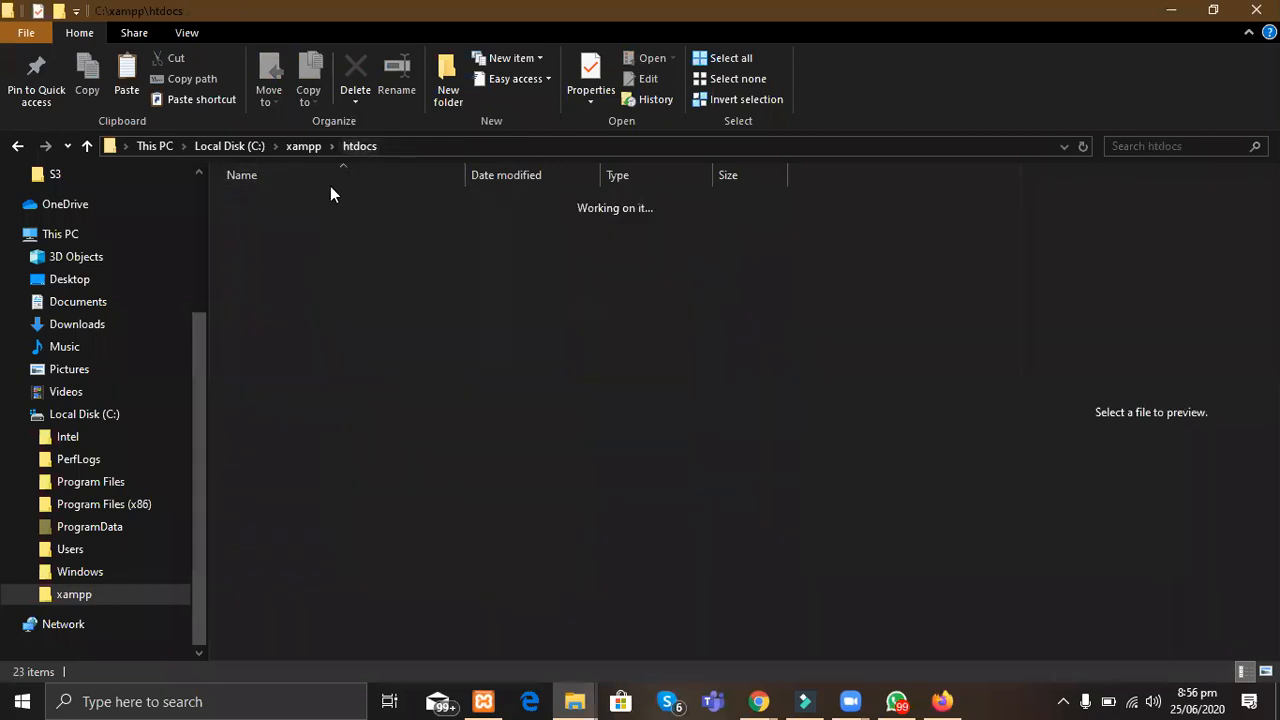
click(283, 219)
double_click(283, 219)
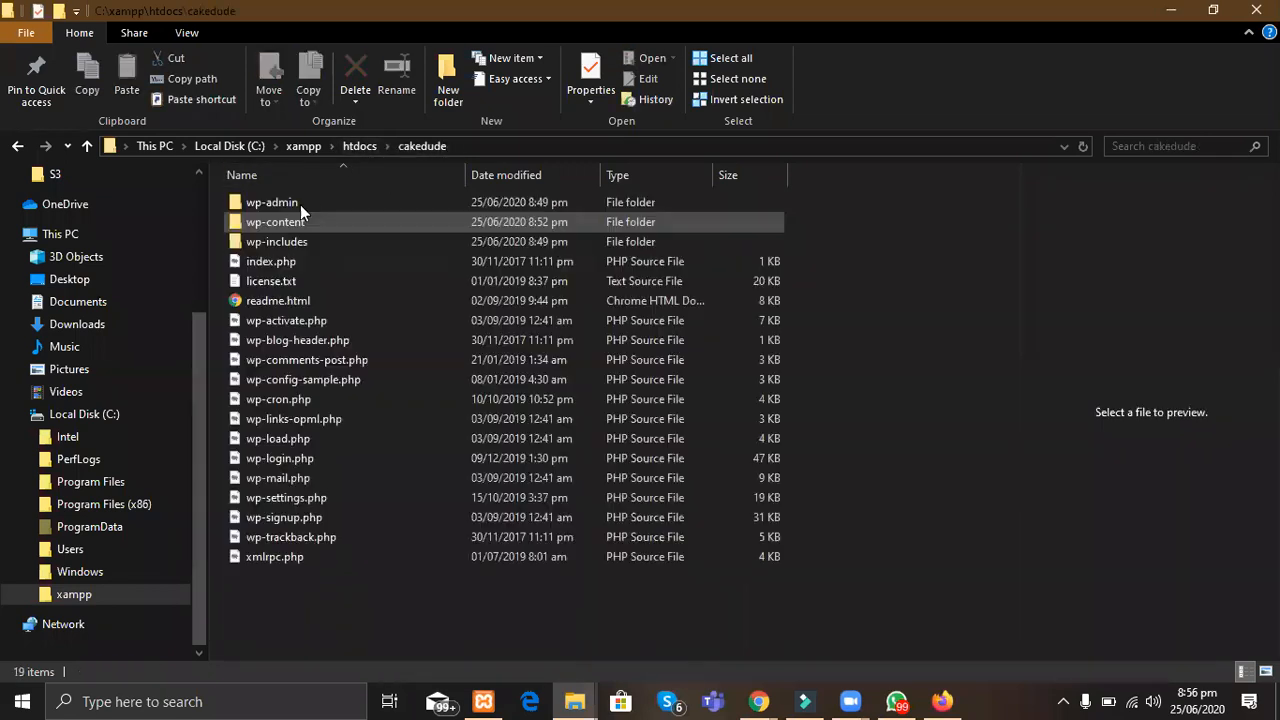
click(347, 148)
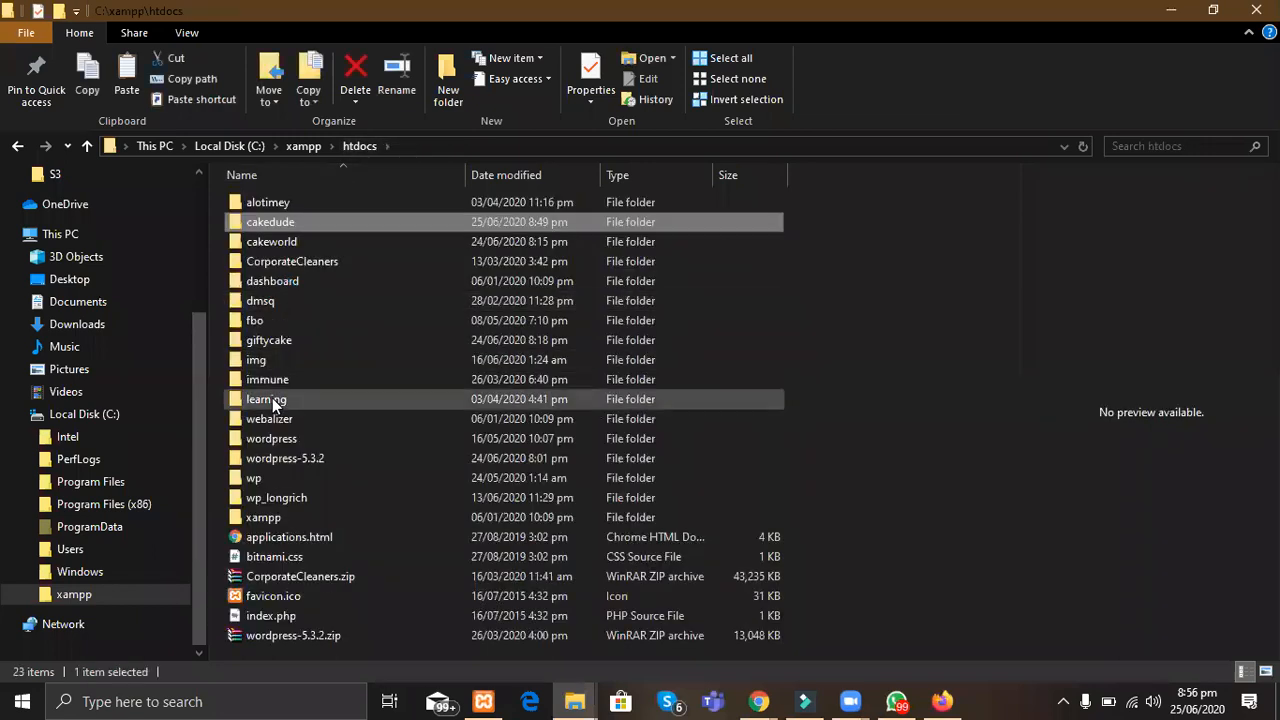
double_click(285, 439)
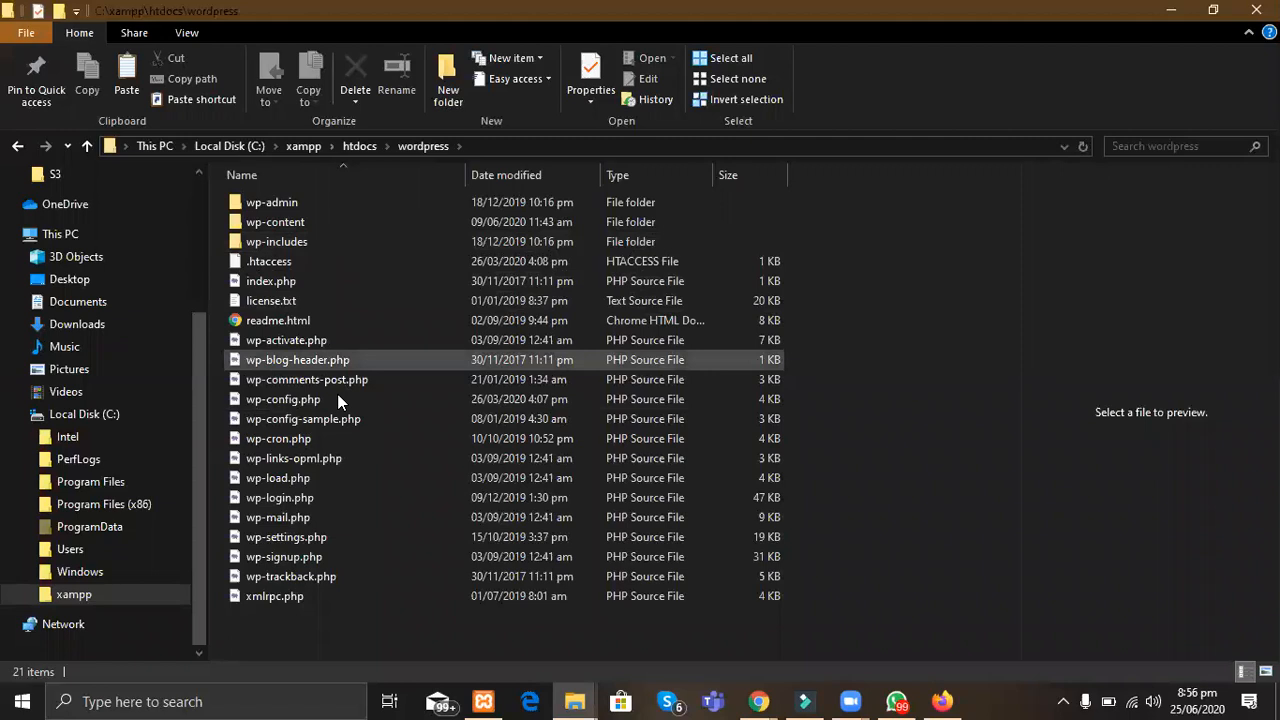
click(351, 145)
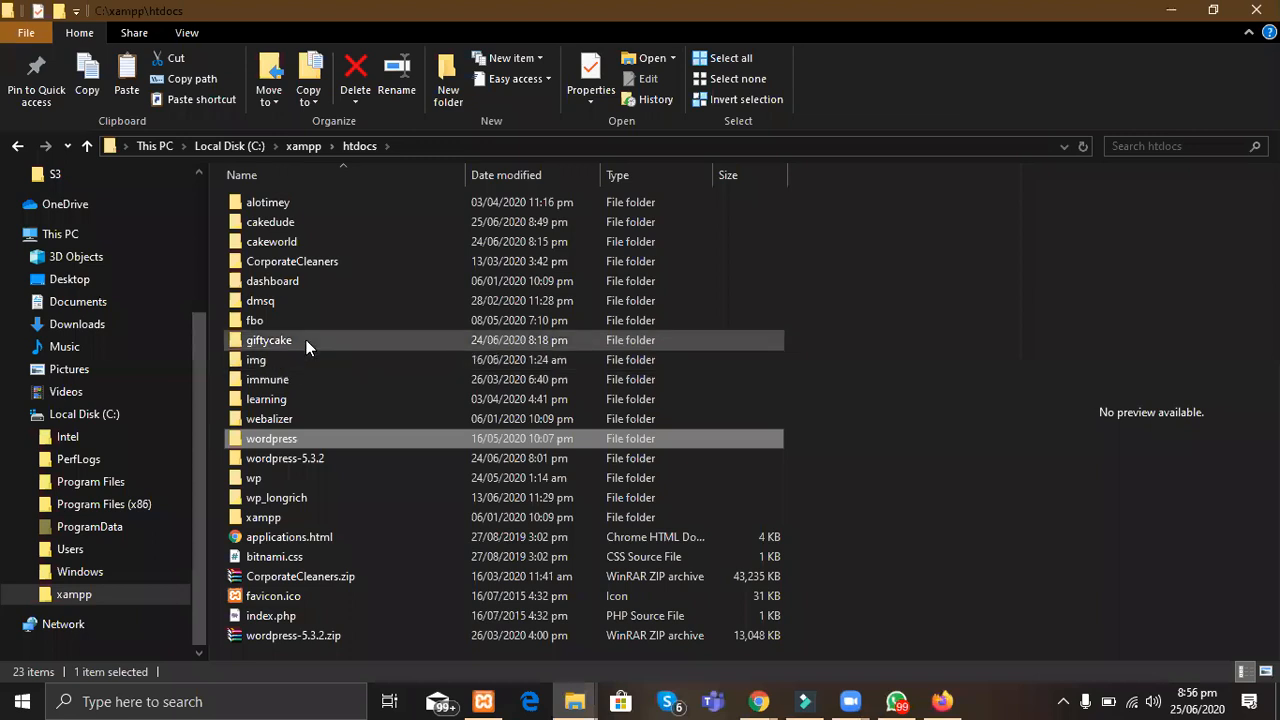
double_click(279, 497)
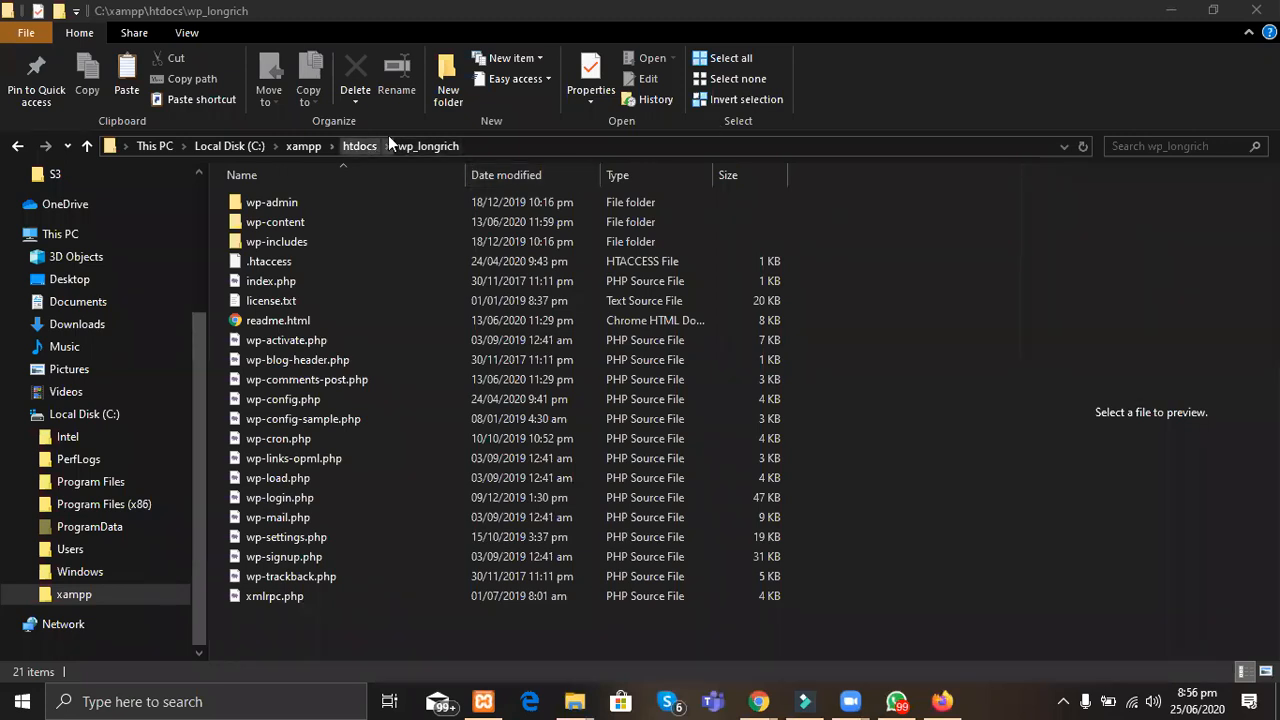
click(303, 146)
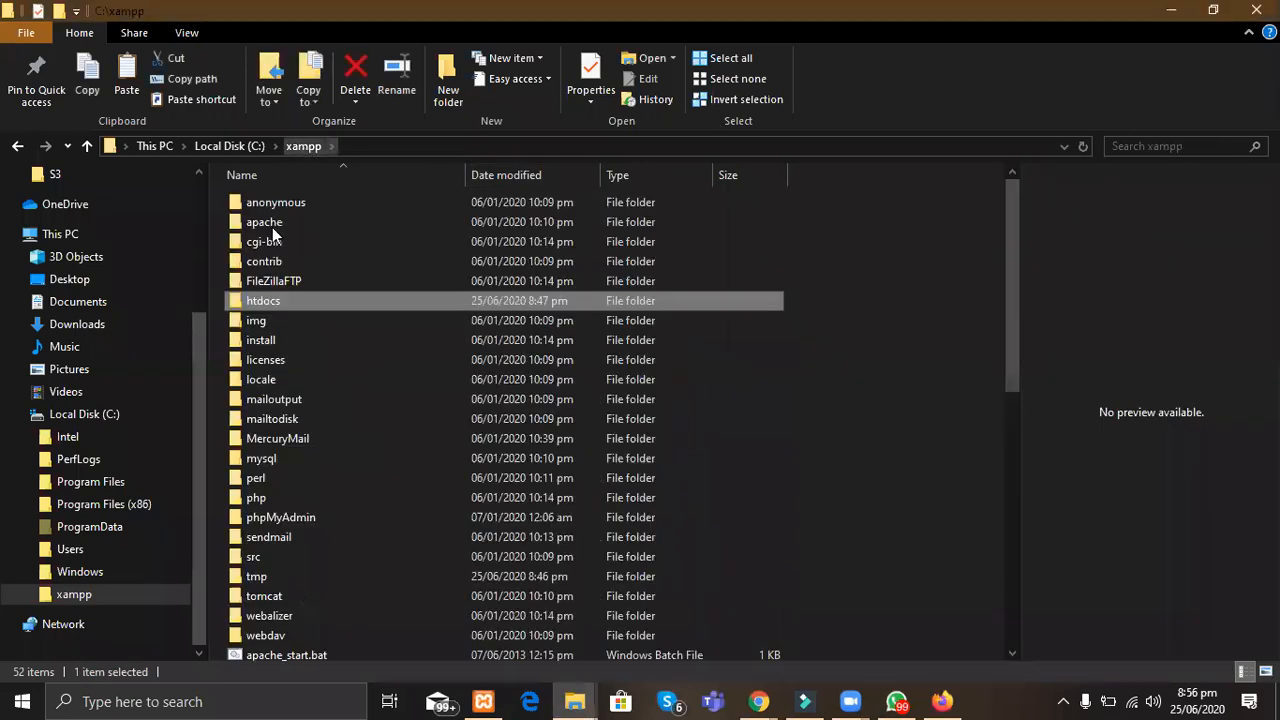
Step: Create and delete a trial New folder in xampp, then reopen htdocs
click(448, 88)
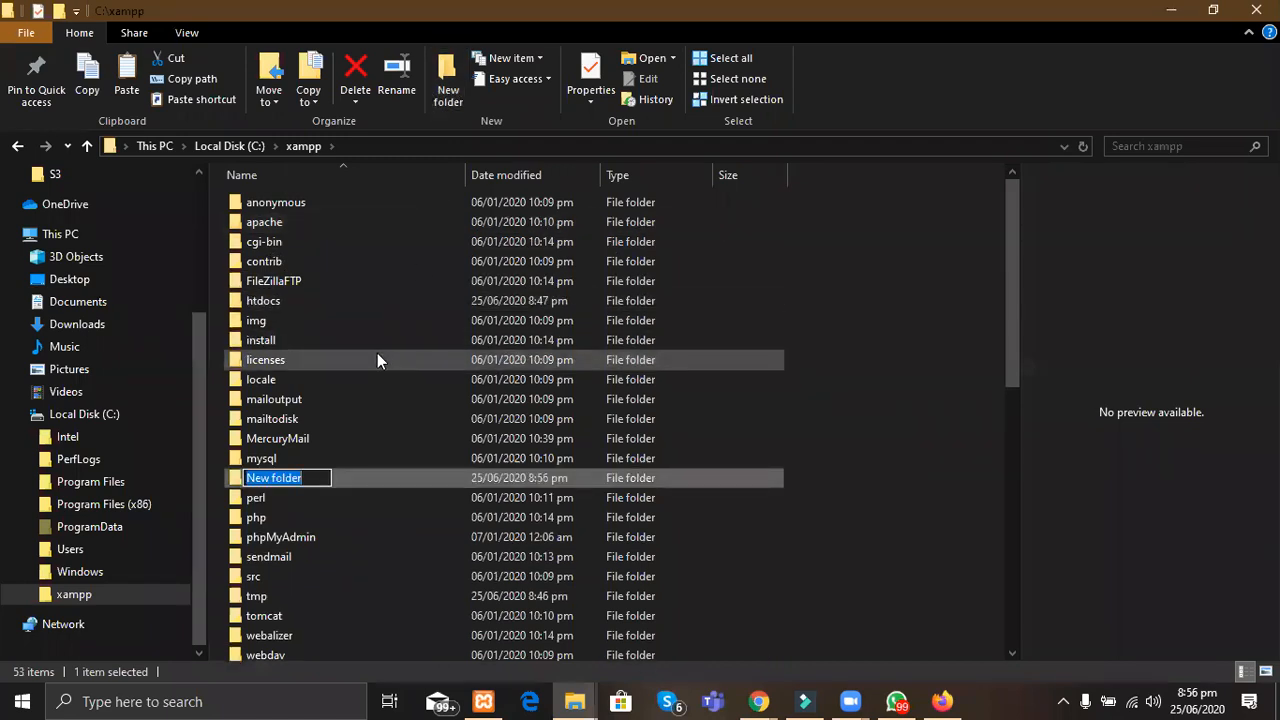
click(364, 478)
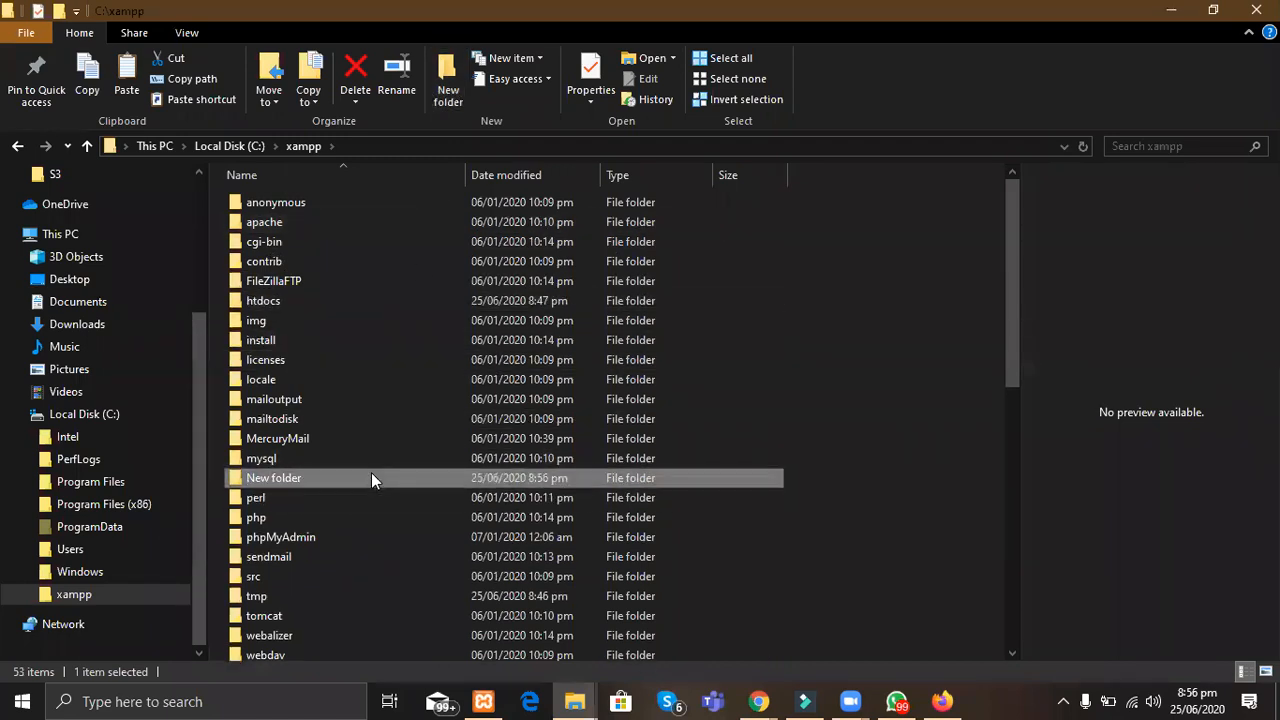
key(Delete)
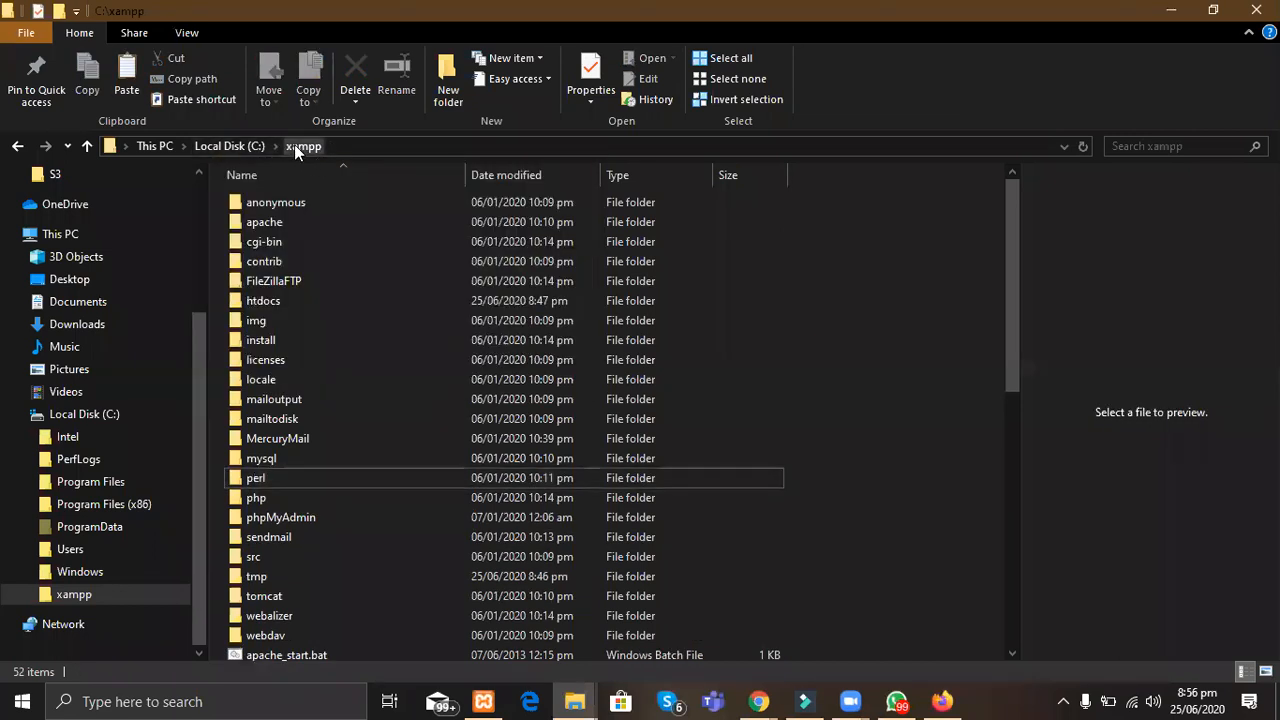
double_click(304, 300)
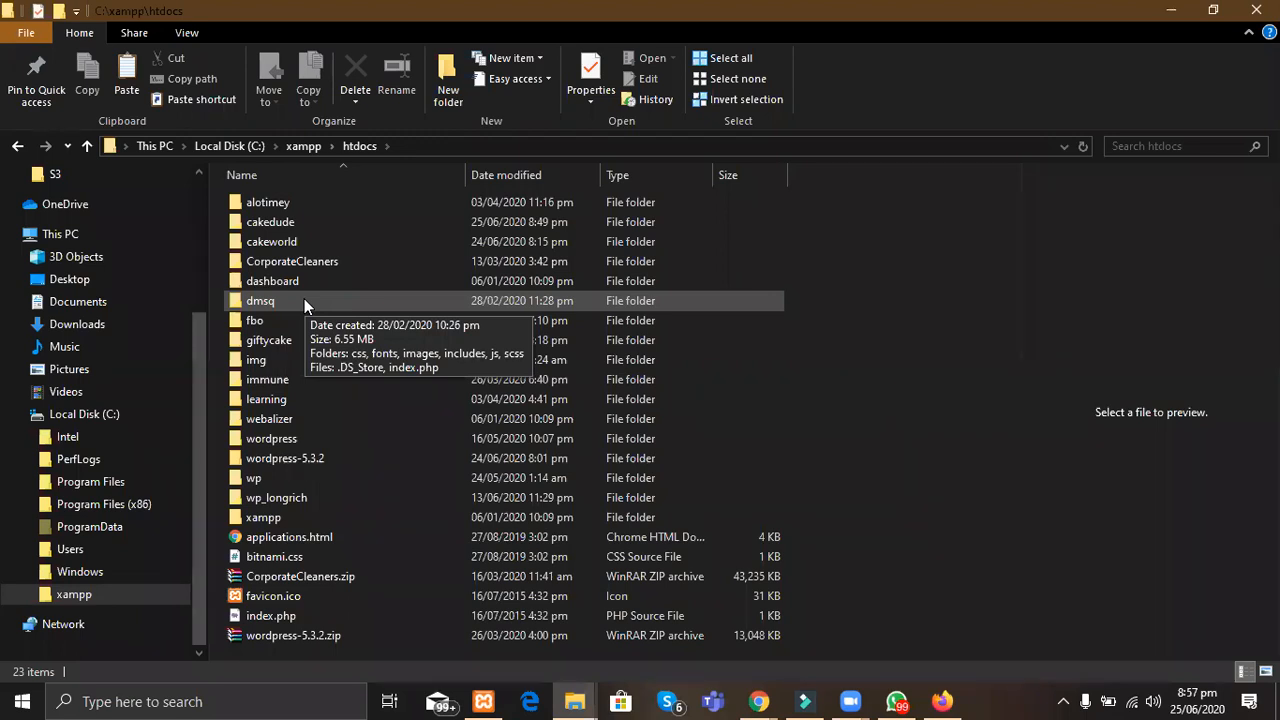
click(309, 148)
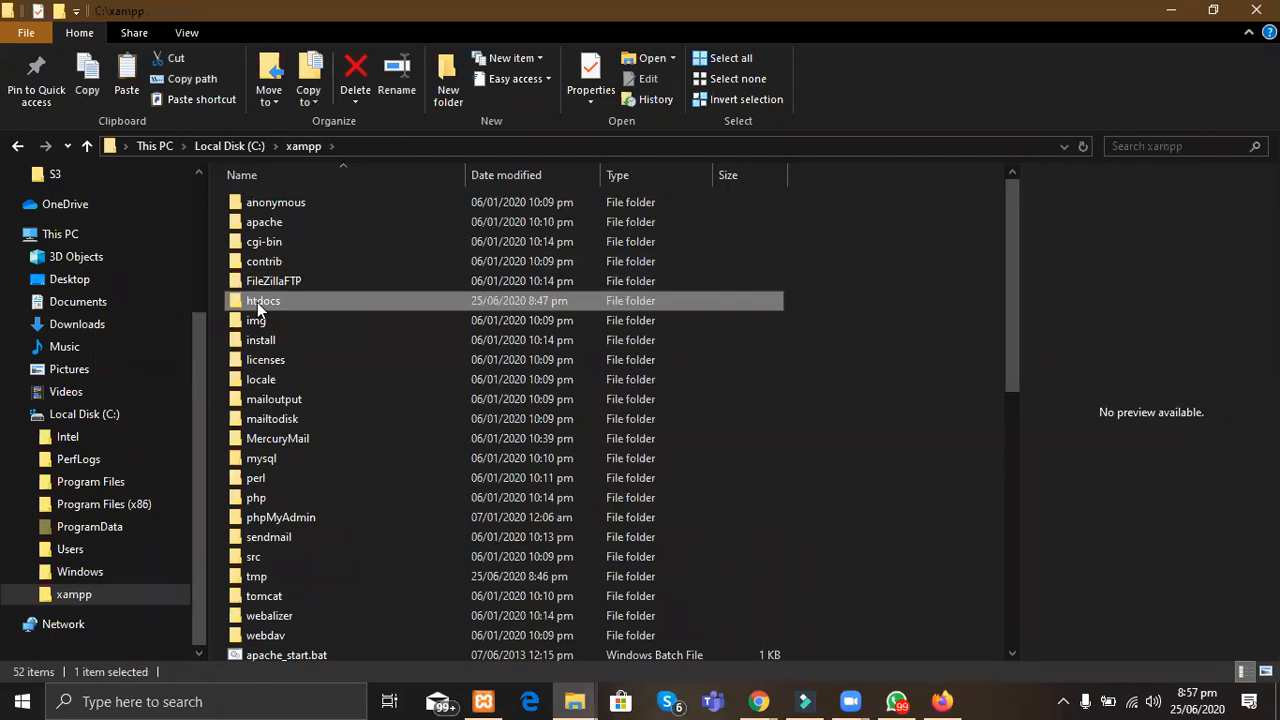
double_click(257, 302)
Step: Add two trial new folders in htdocs, delete both, and open the giftycake folder
click(446, 72)
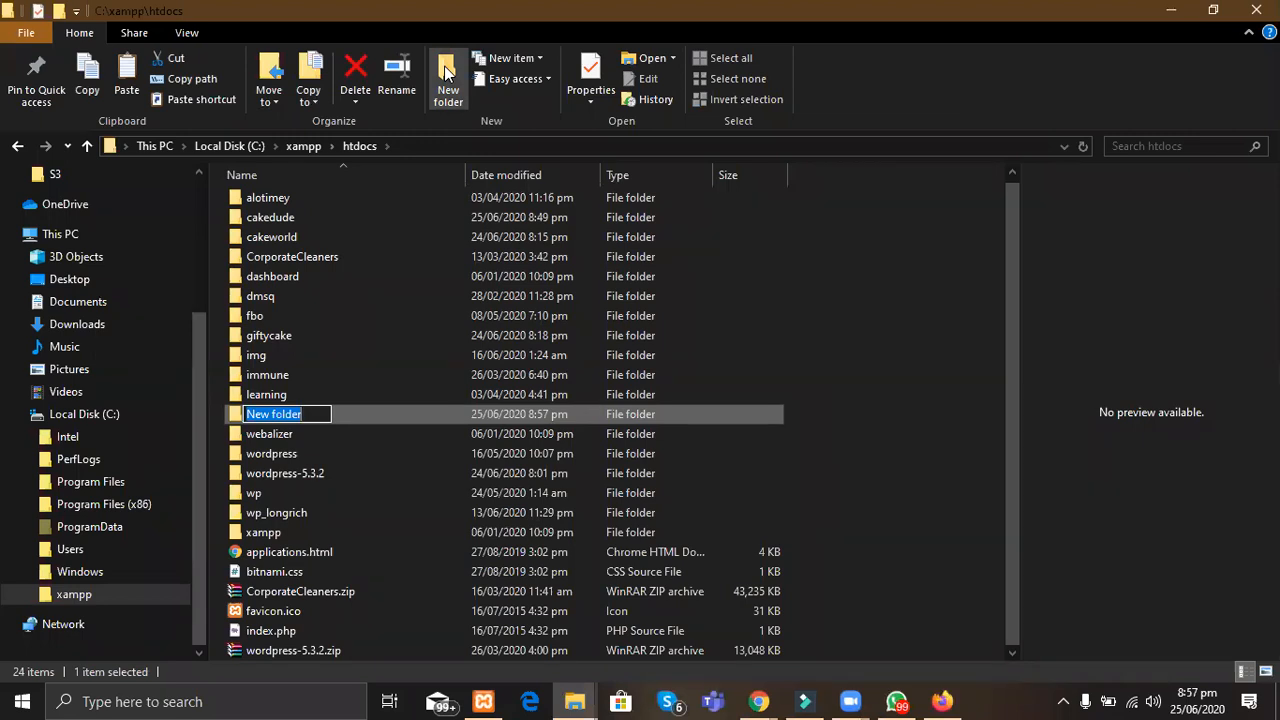
click(446, 72)
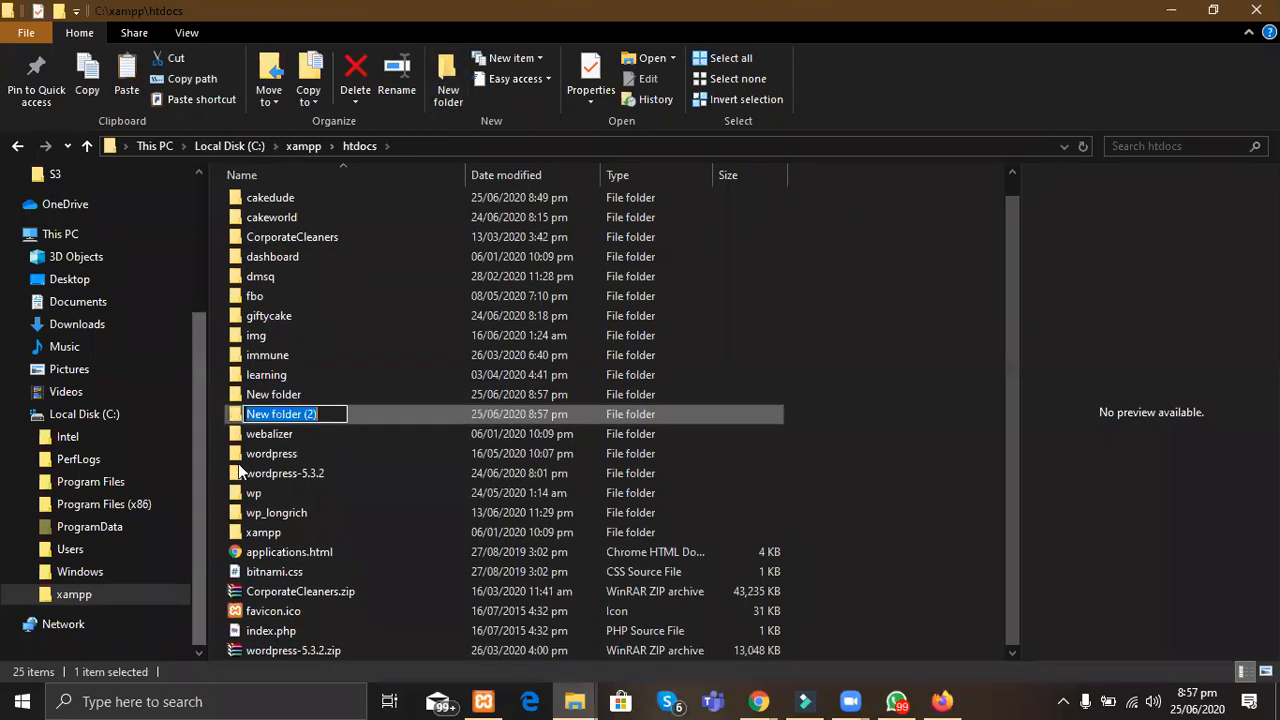
click(369, 414)
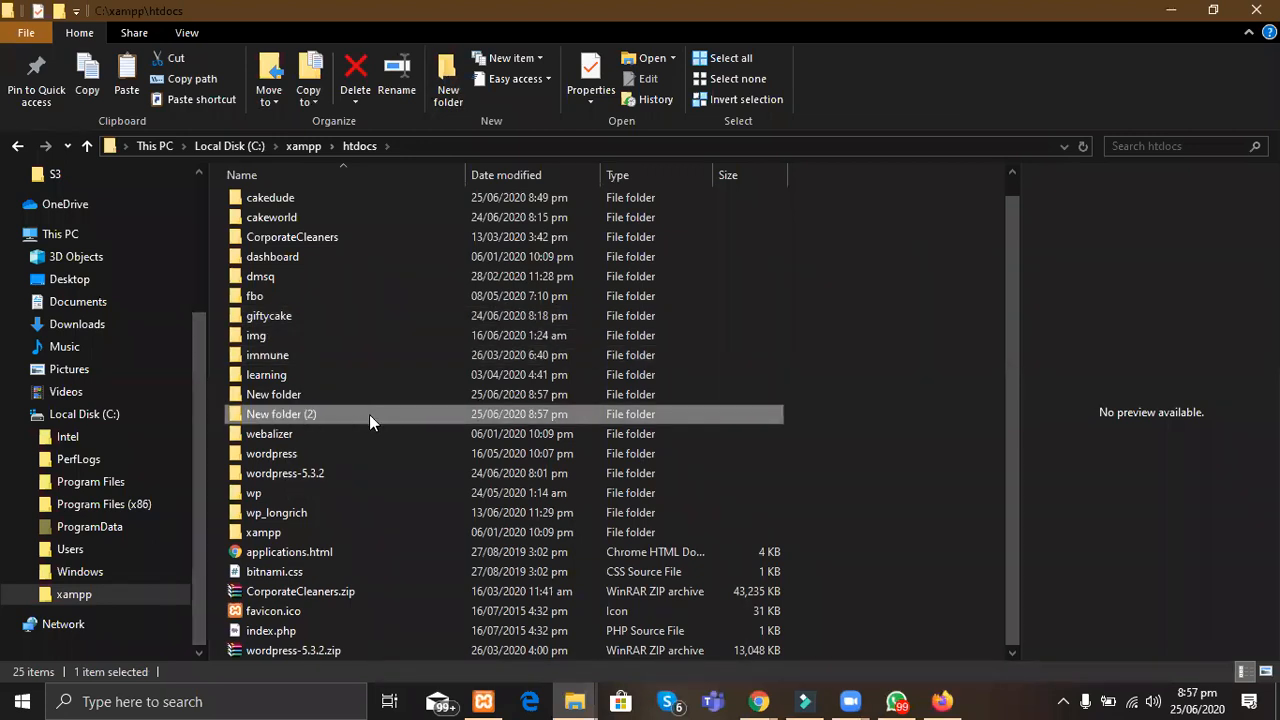
key(Delete)
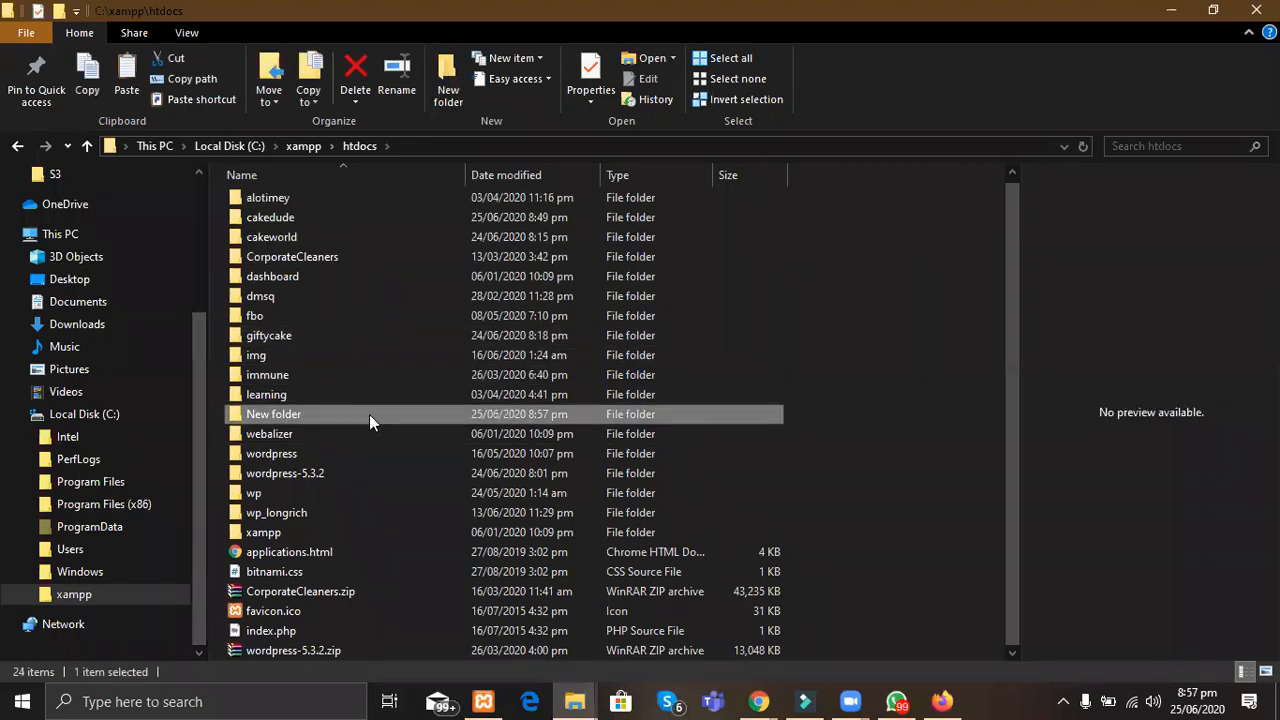
key(Delete)
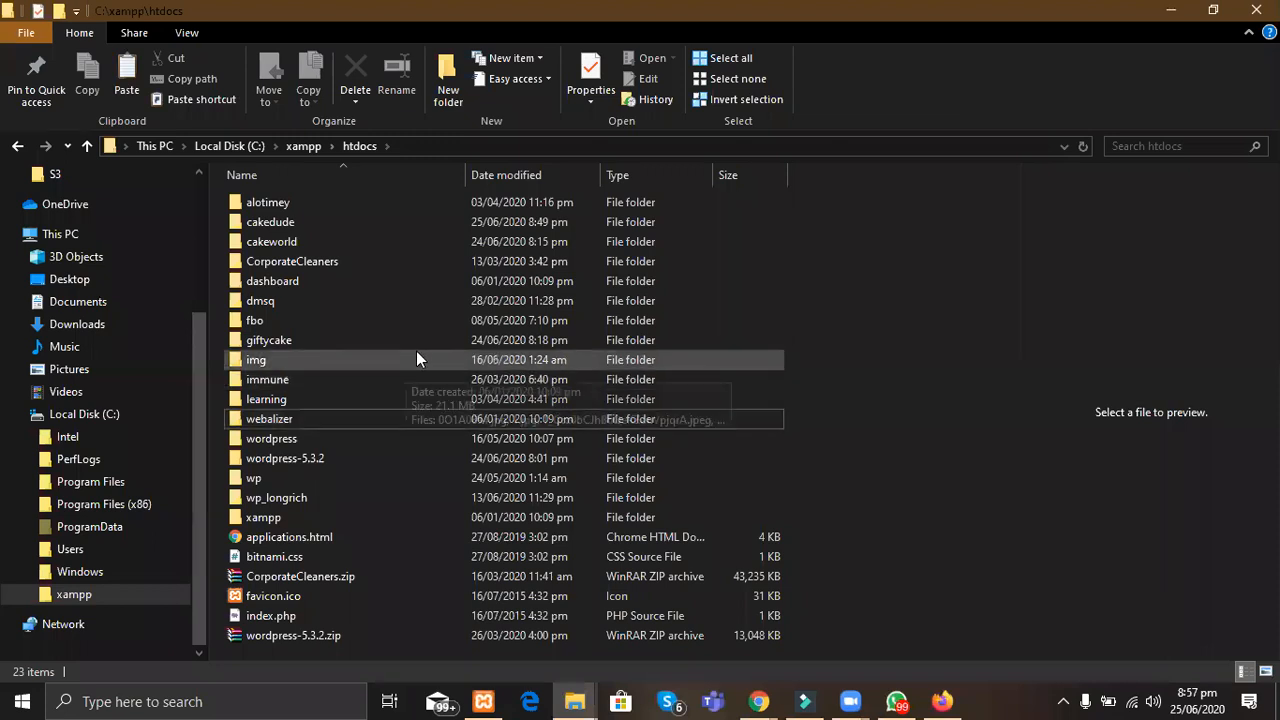
double_click(287, 339)
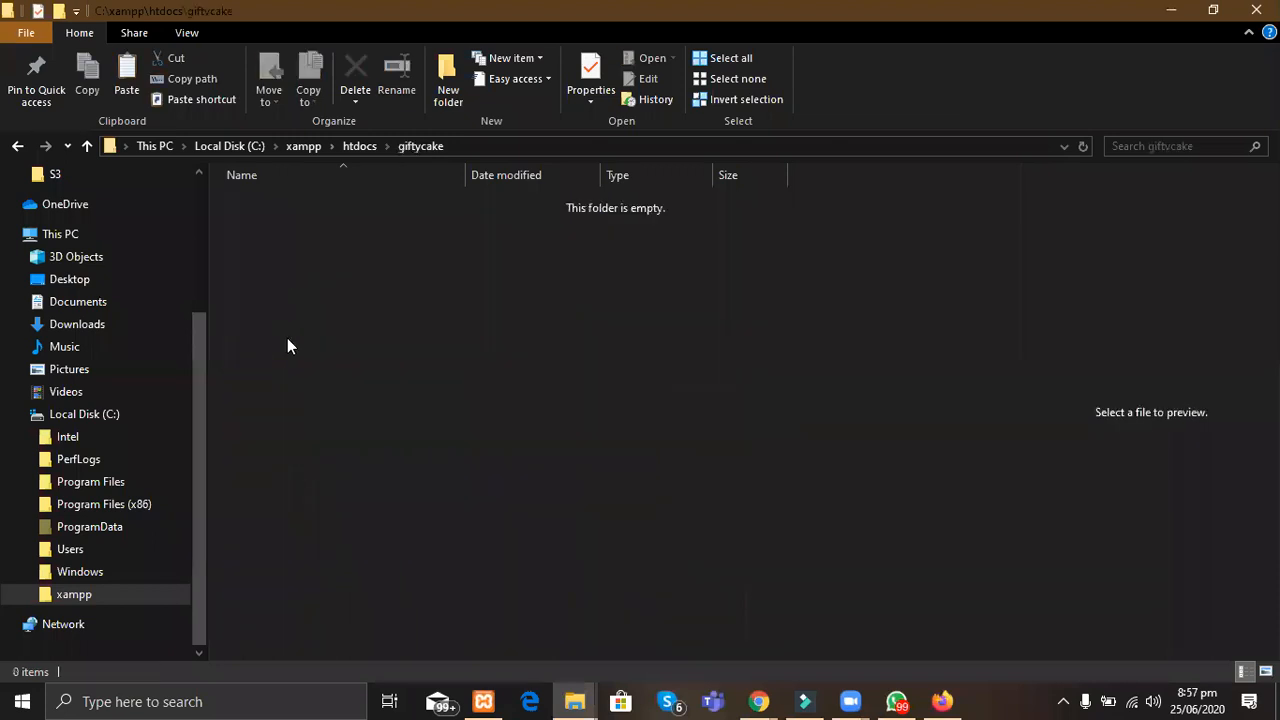
Step: Submit the cakedude database connection details and run the installation
click(362, 146)
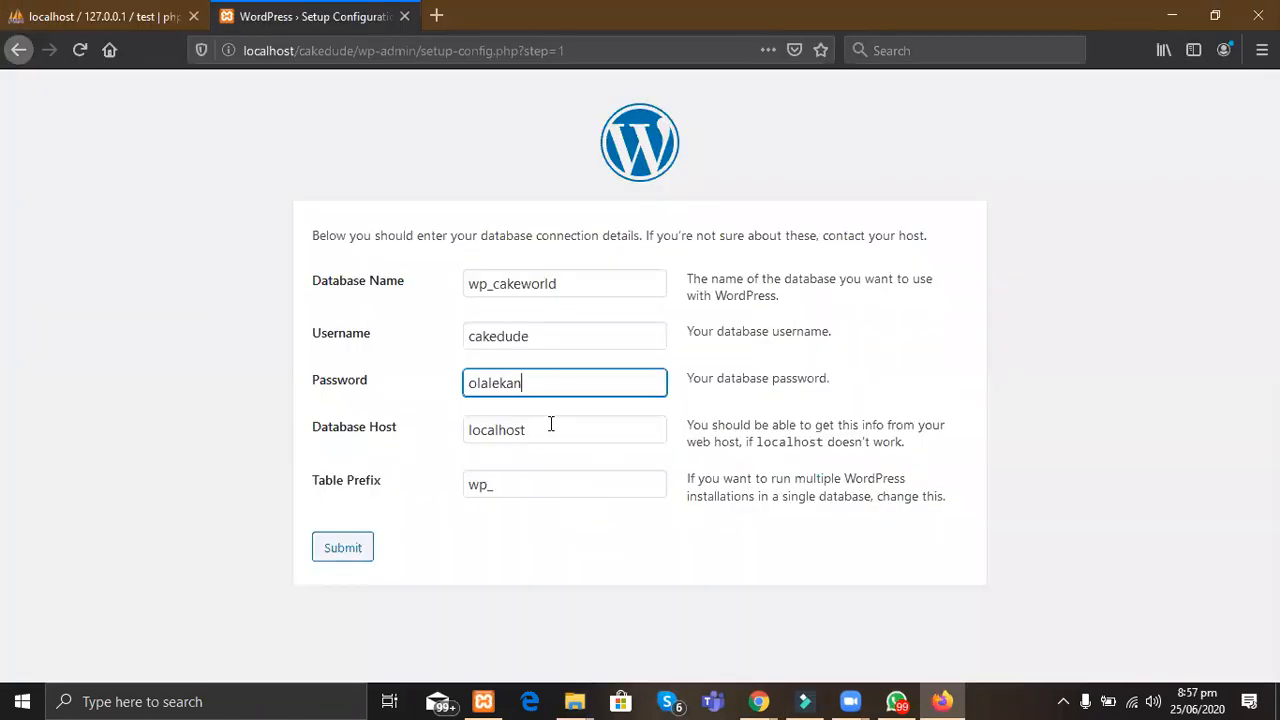
click(348, 547)
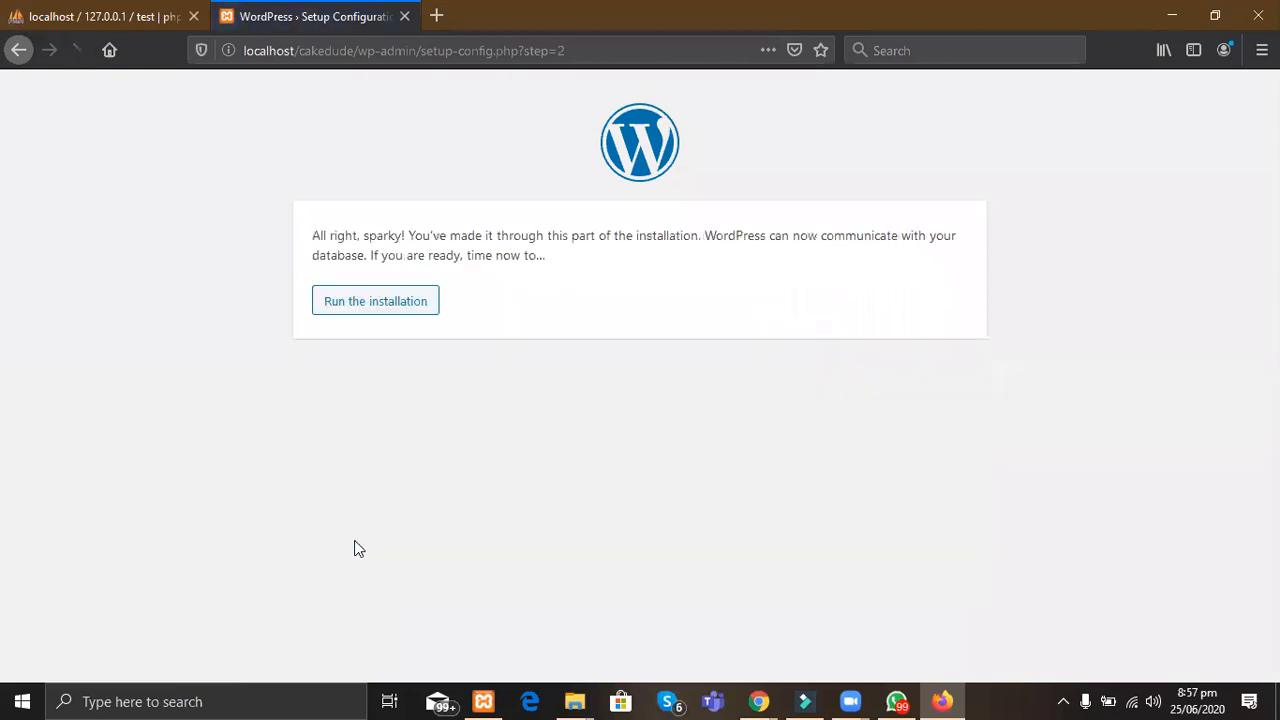
click(369, 305)
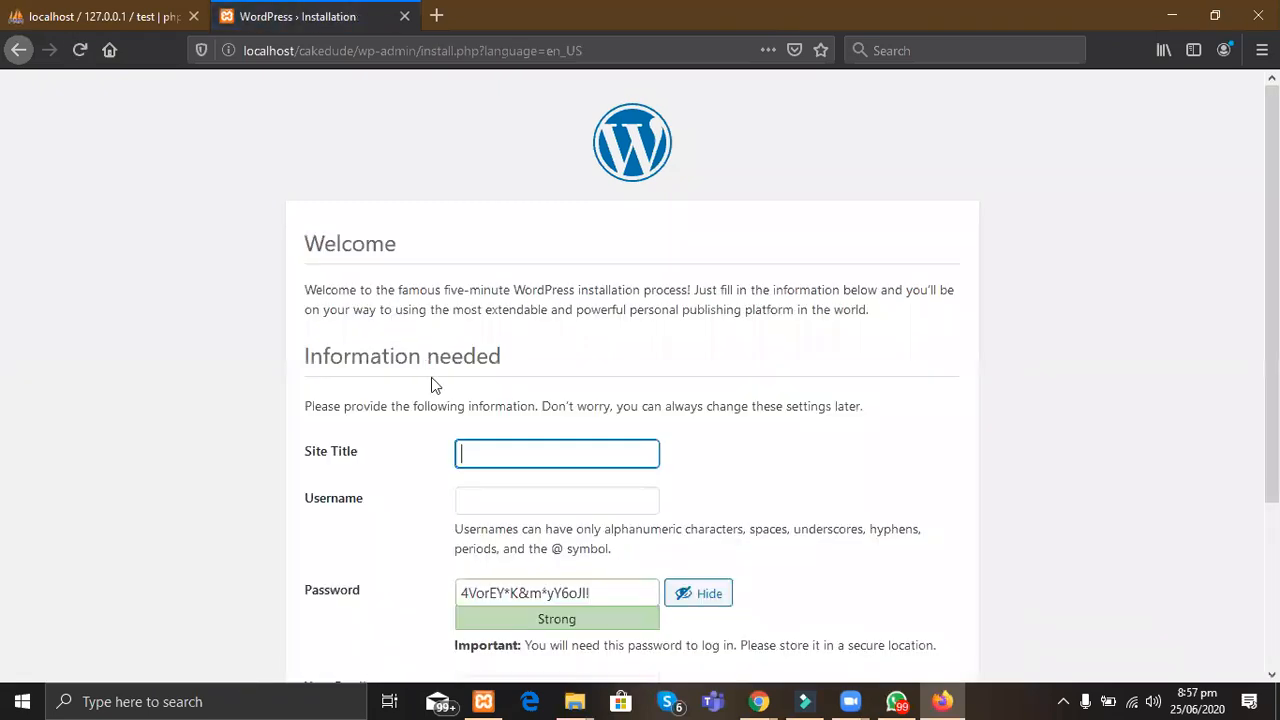
Step: Enter 'New cakedude' as the site title and type the admin username
click(519, 460)
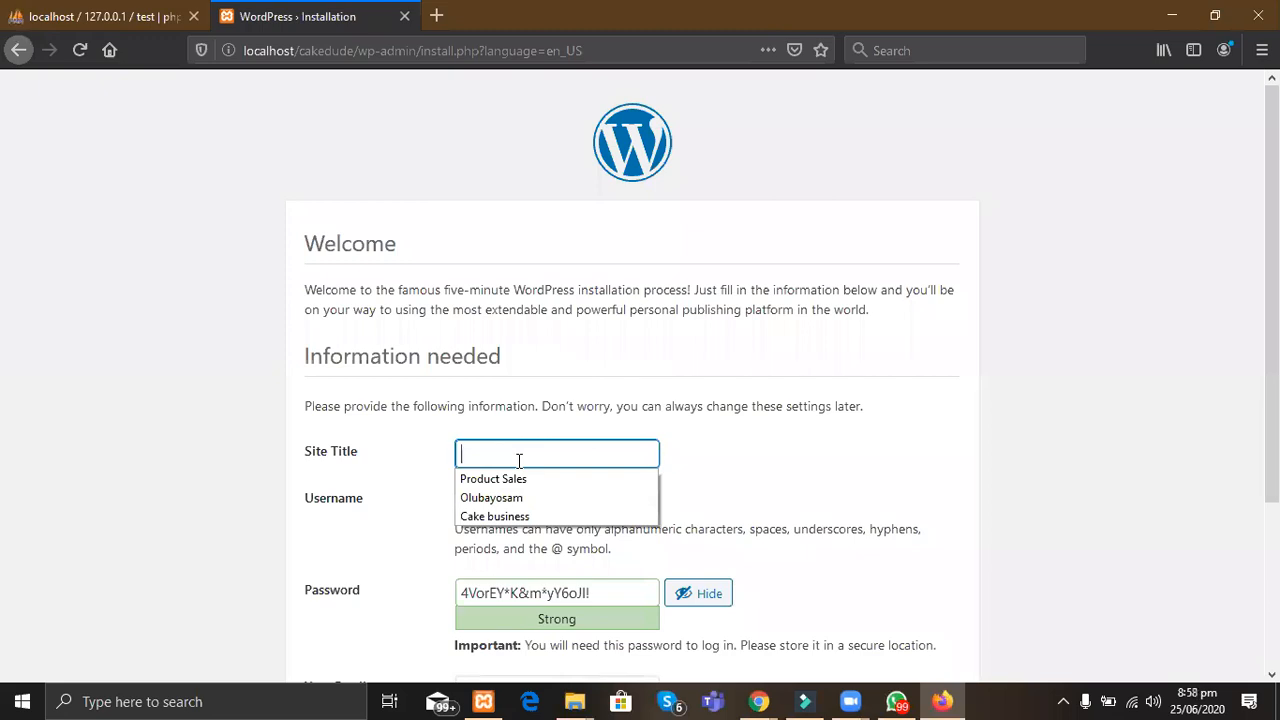
text(New cake)
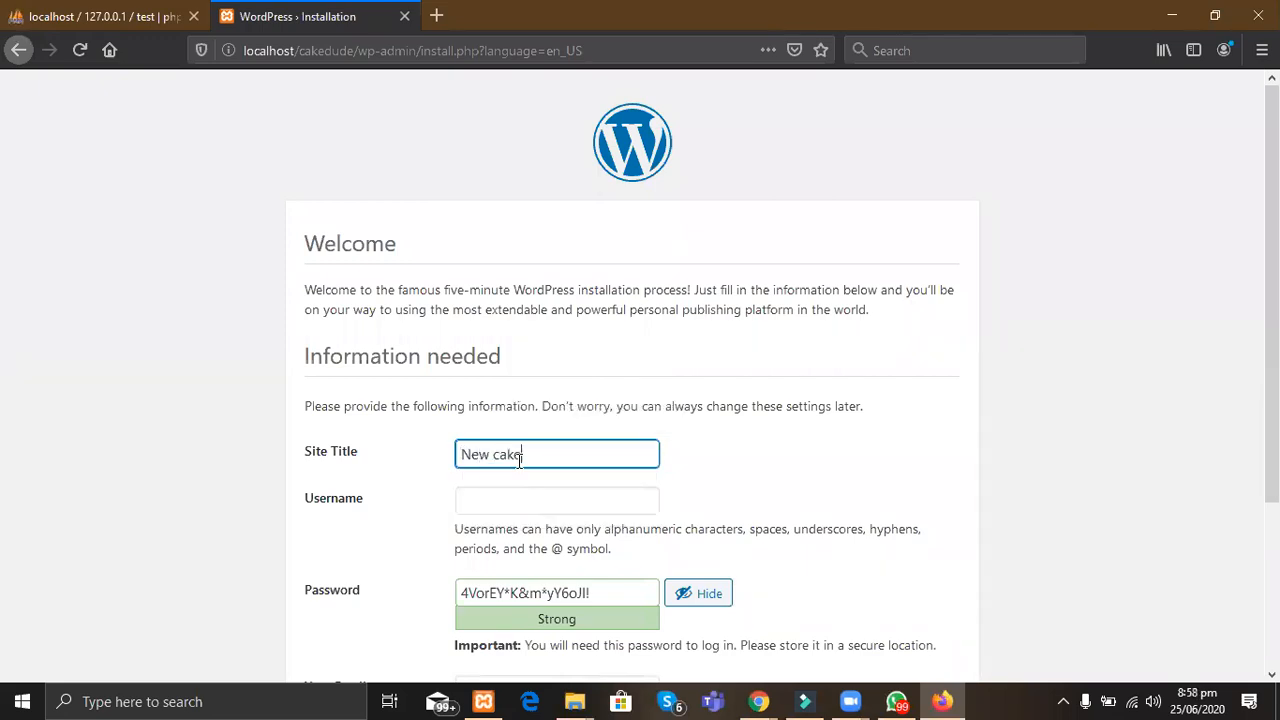
text(dude)
click(564, 509)
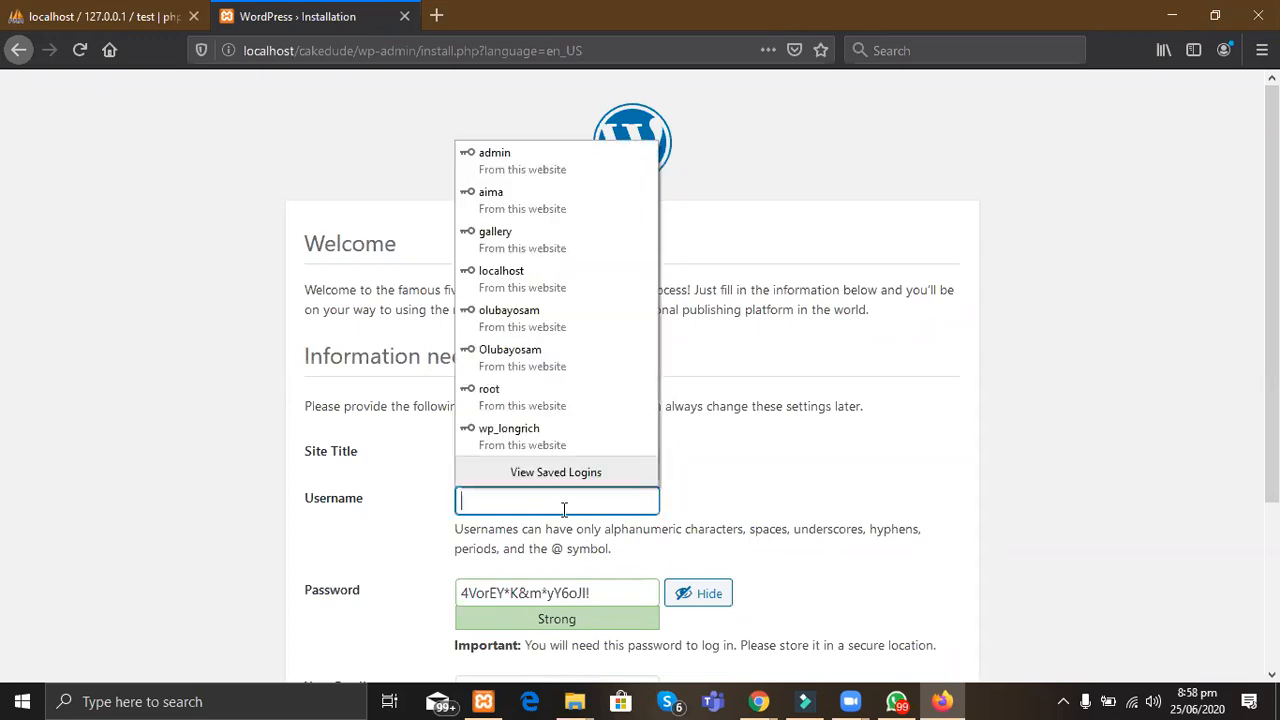
text(Ol)
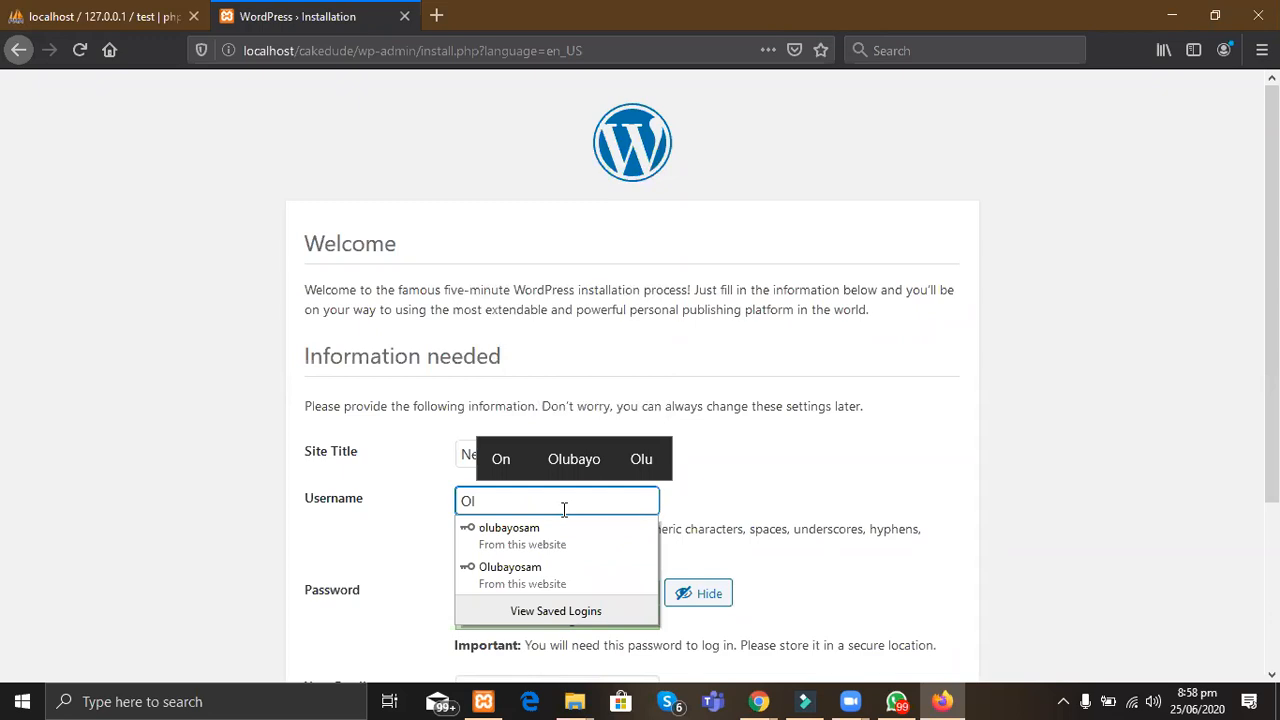
key(BackSpace)
key(BackSpace)
text(Bi)
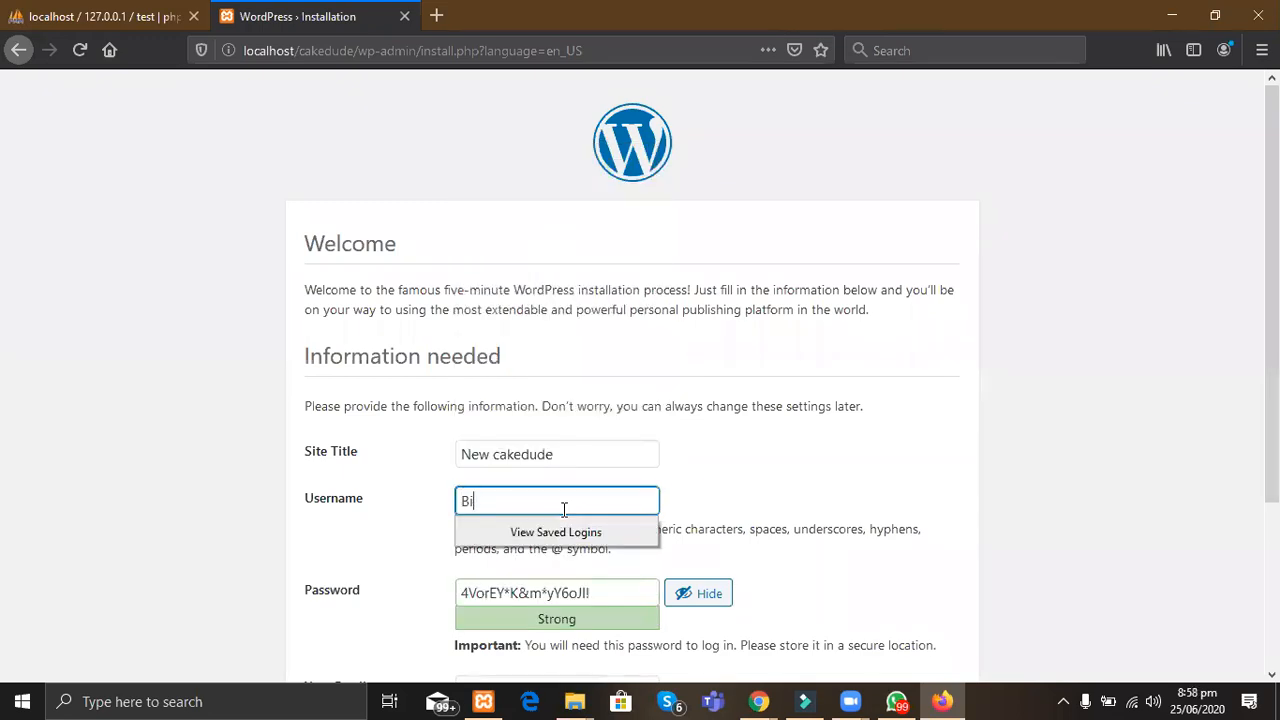
text(gsam)
Step: Replace the generated password with the admin password and confirm using a weak password
scroll(437, 517, down, 2)
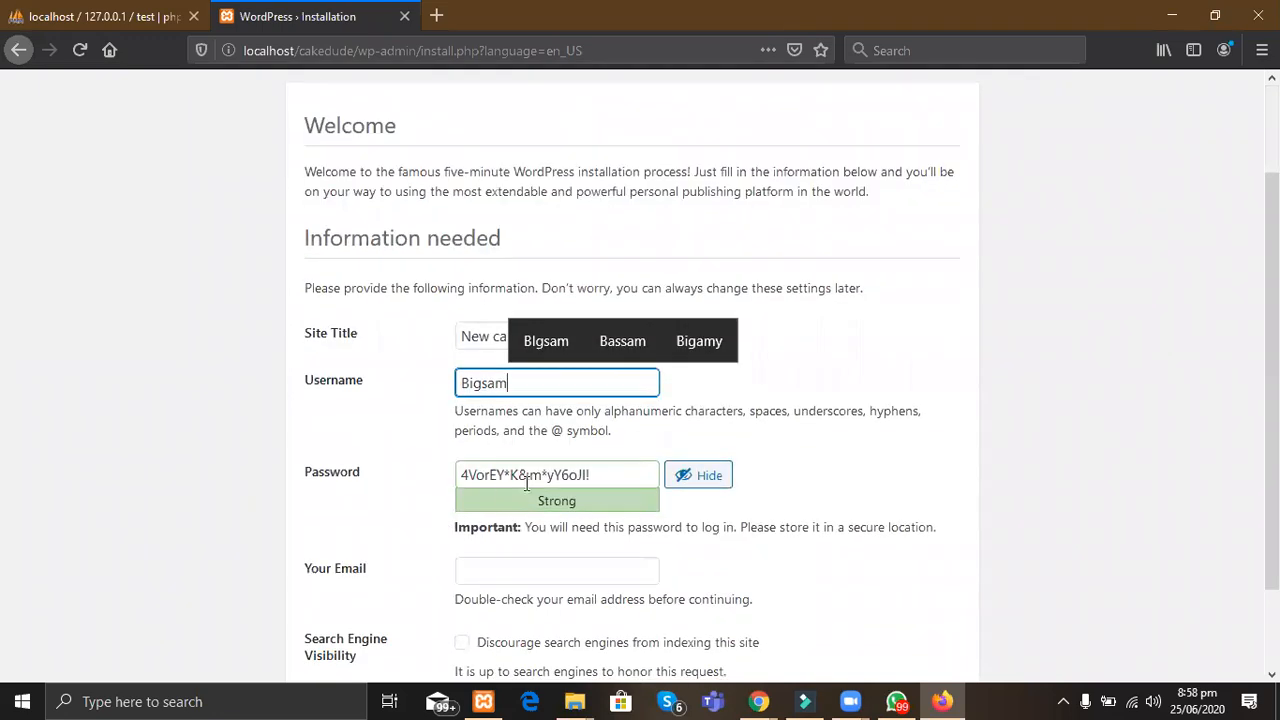
click(596, 476)
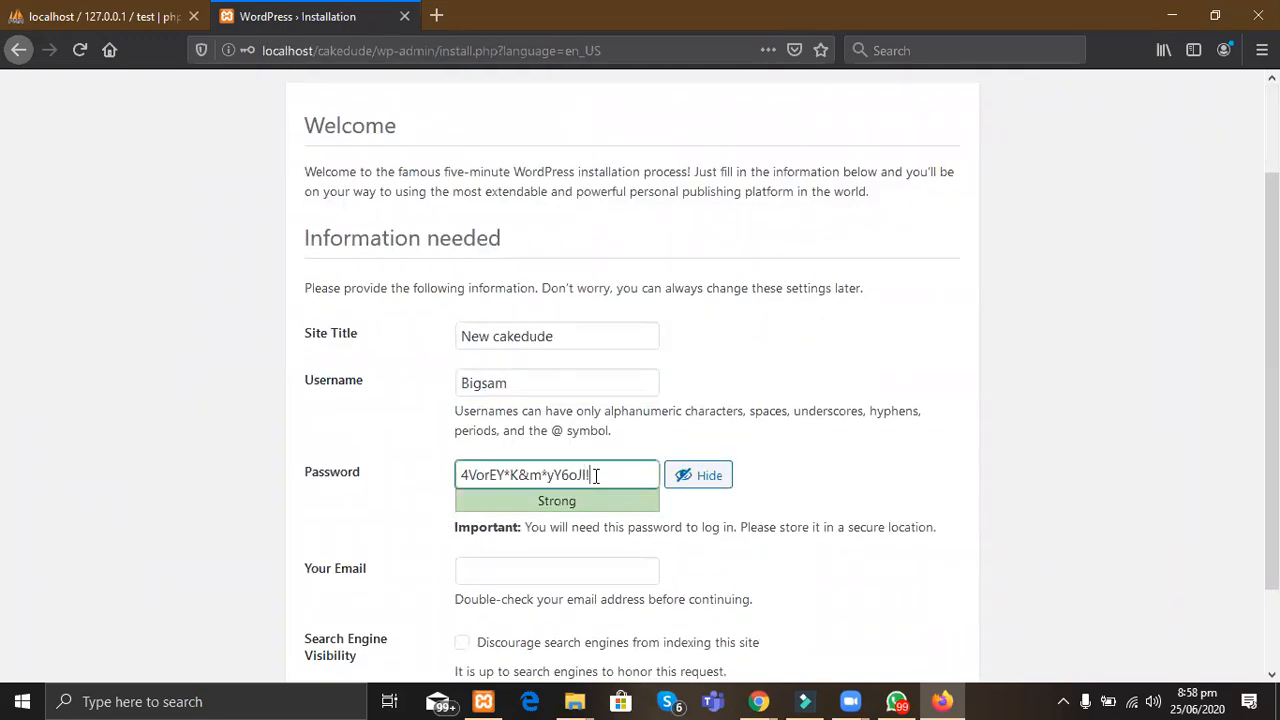
key(ctrl+a)
key(BackSpace)
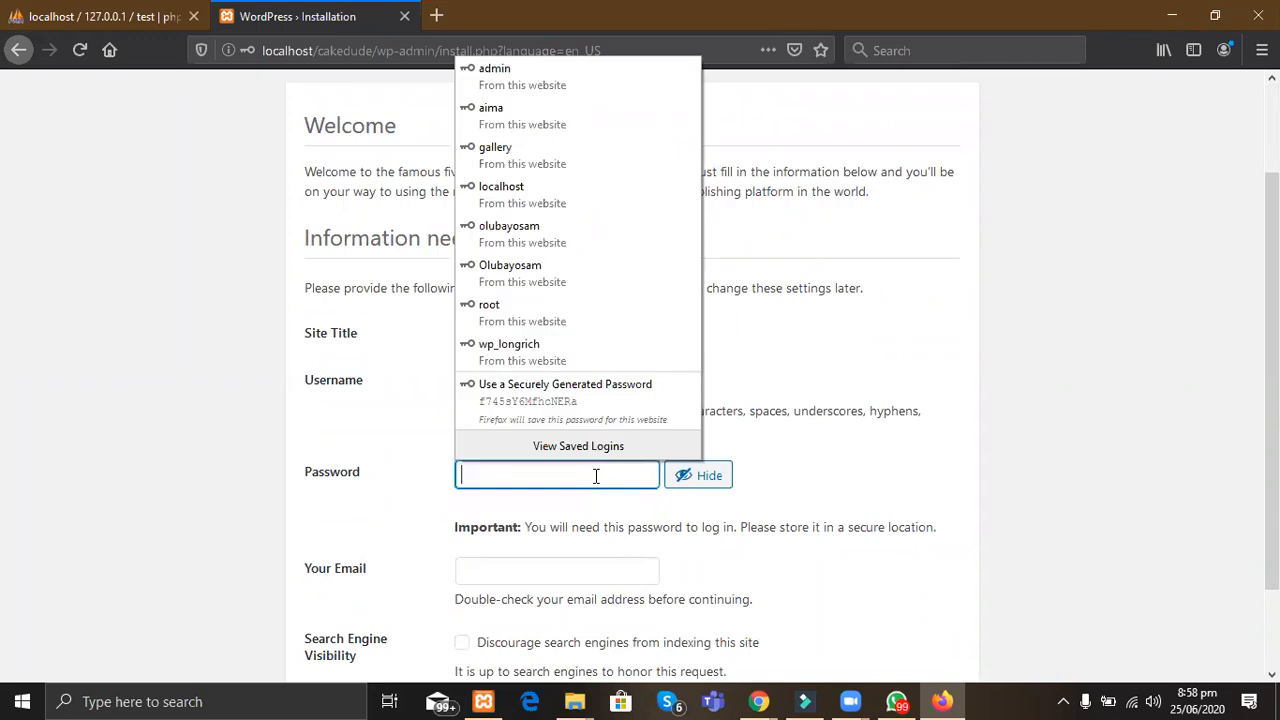
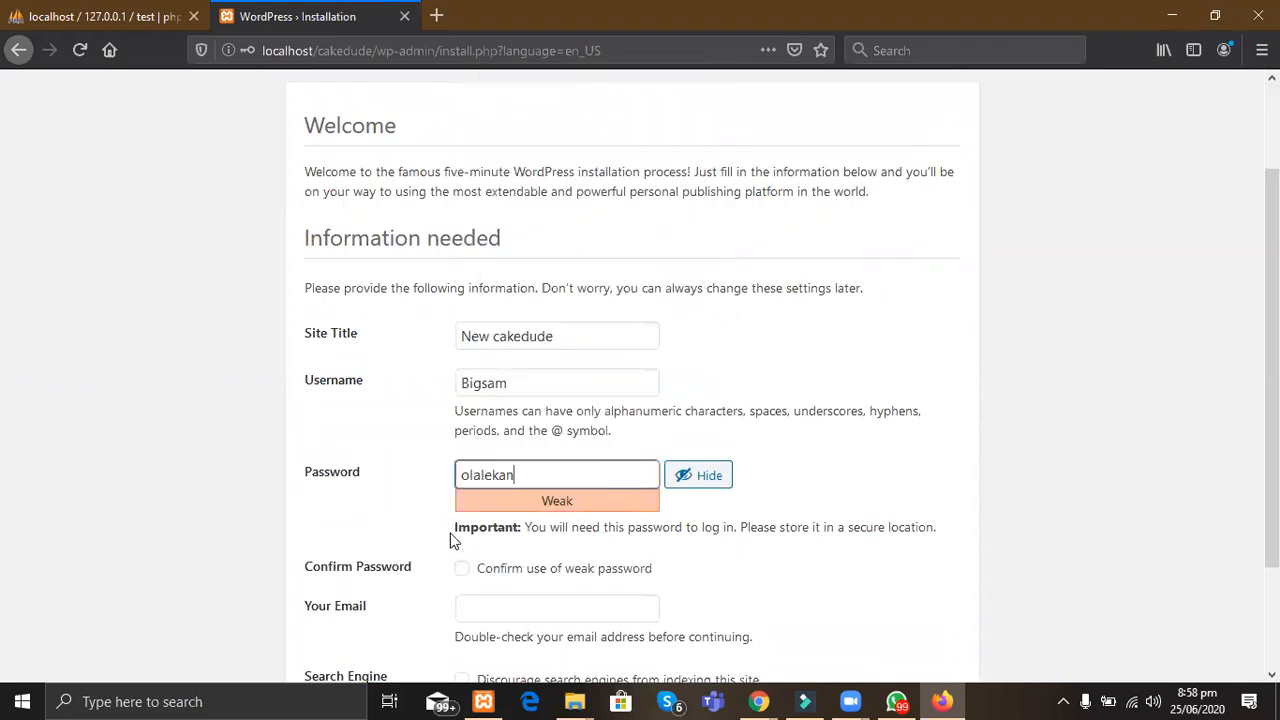
scroll(450, 540, down, 2)
click(586, 462)
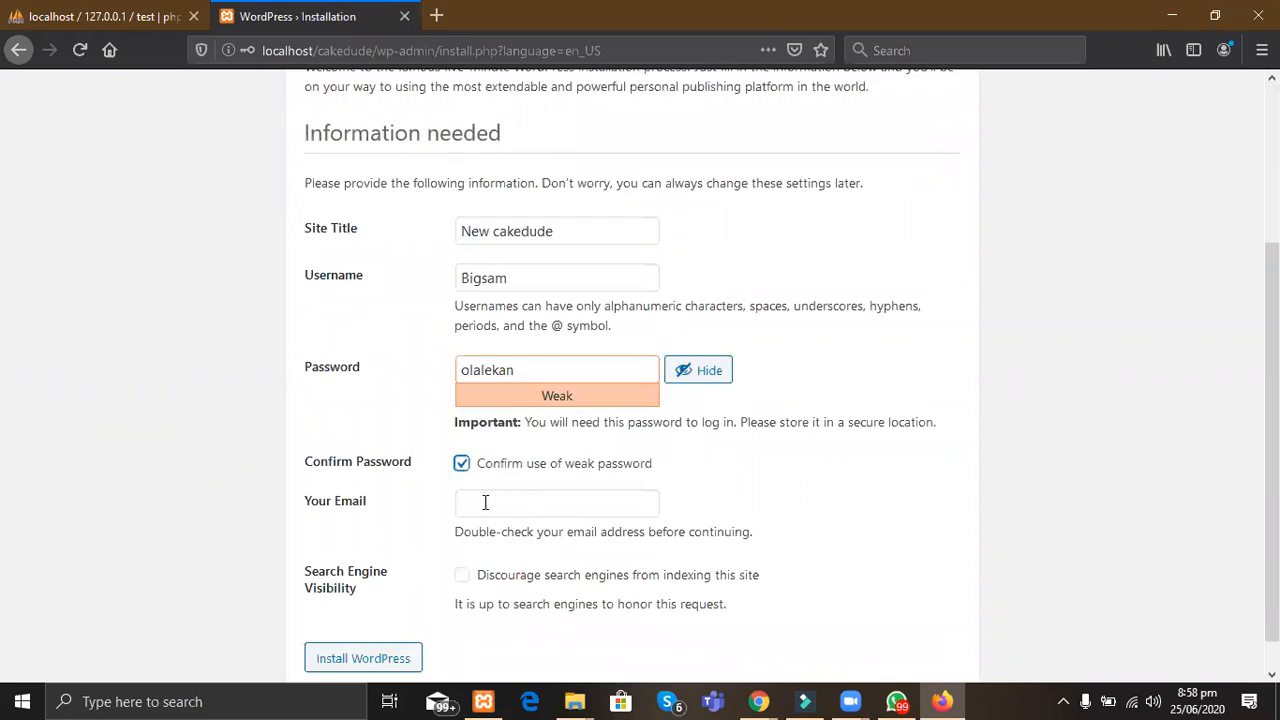
Step: Fill the e-mail field with a saved address and launch Install WordPress
click(481, 505)
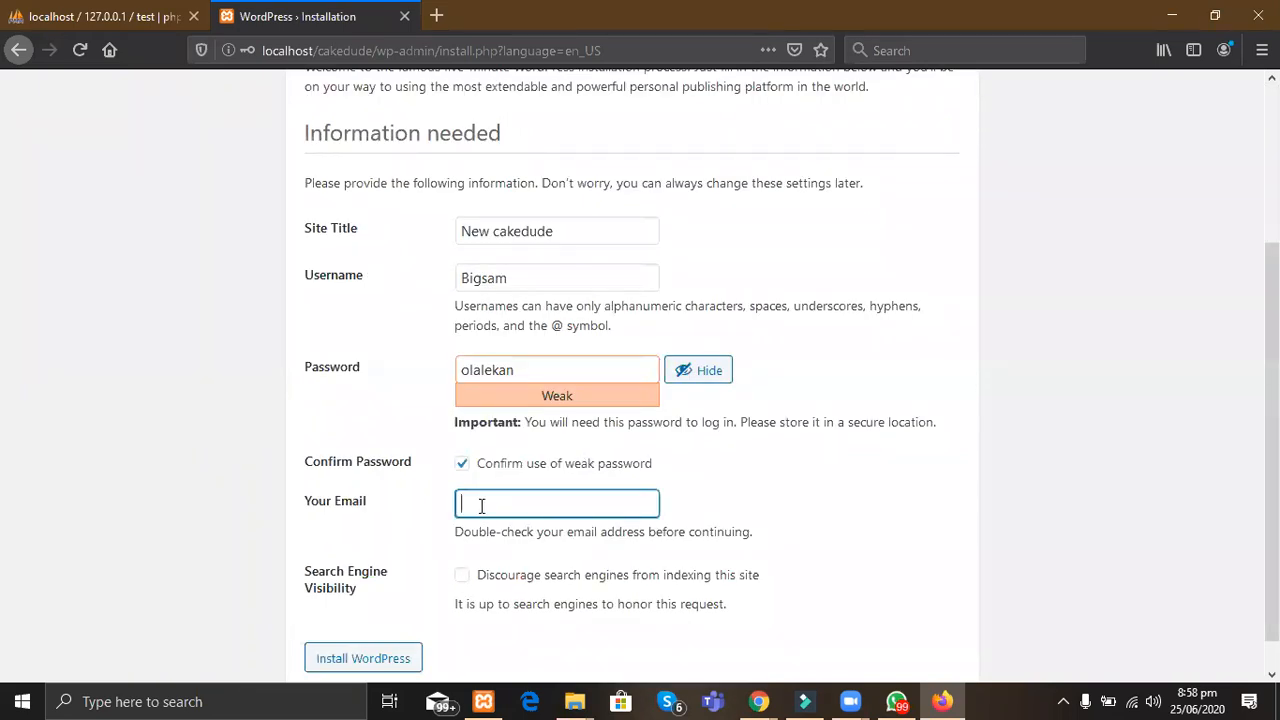
text(olu)
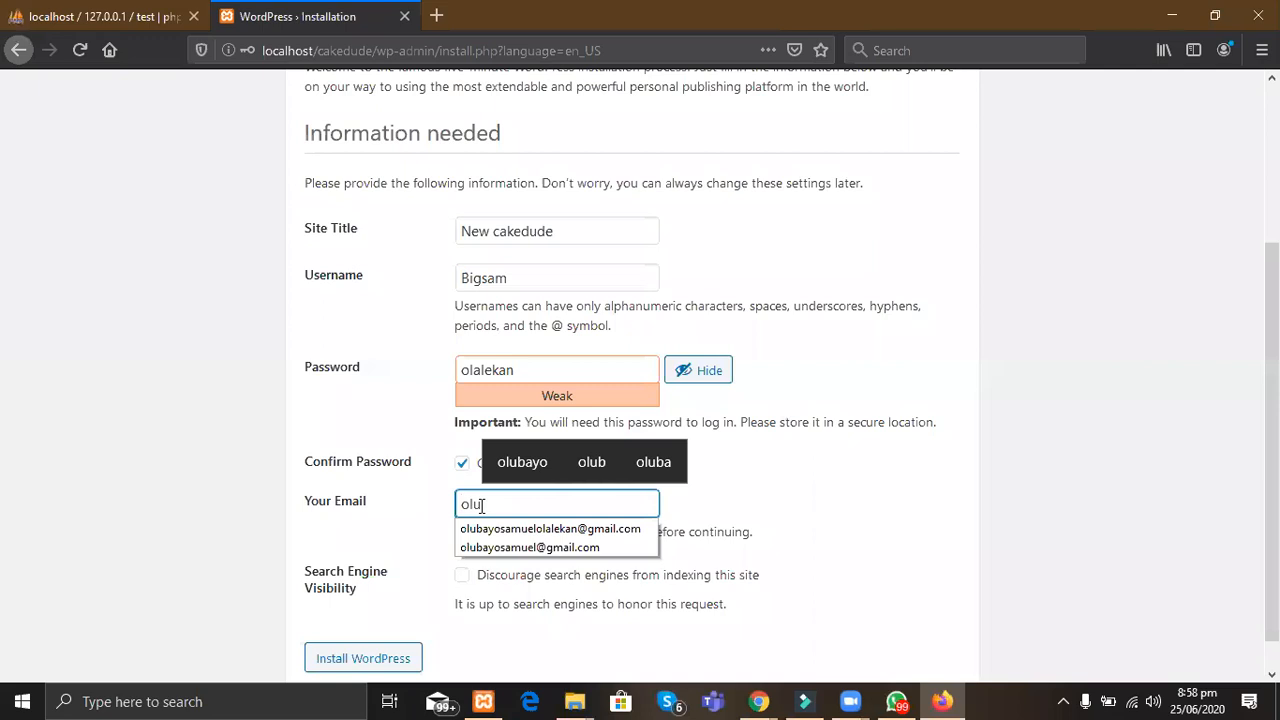
click(489, 547)
scroll(489, 551, down, 1)
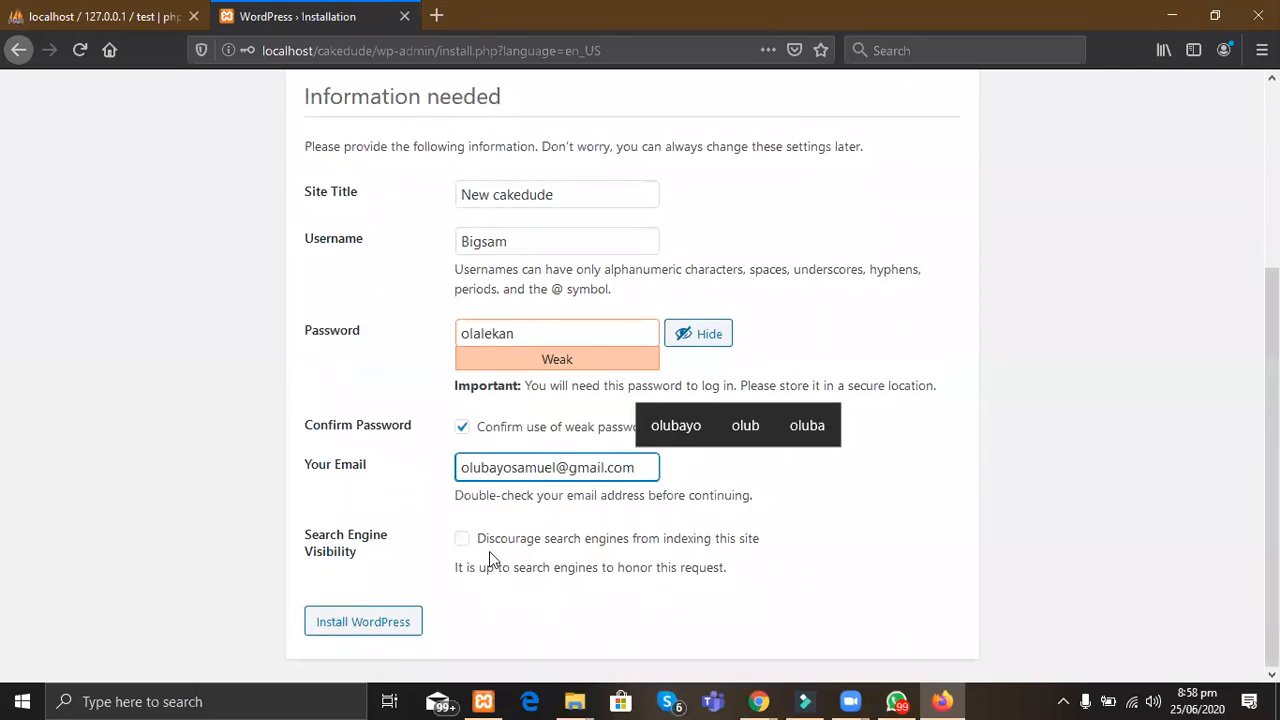
click(360, 555)
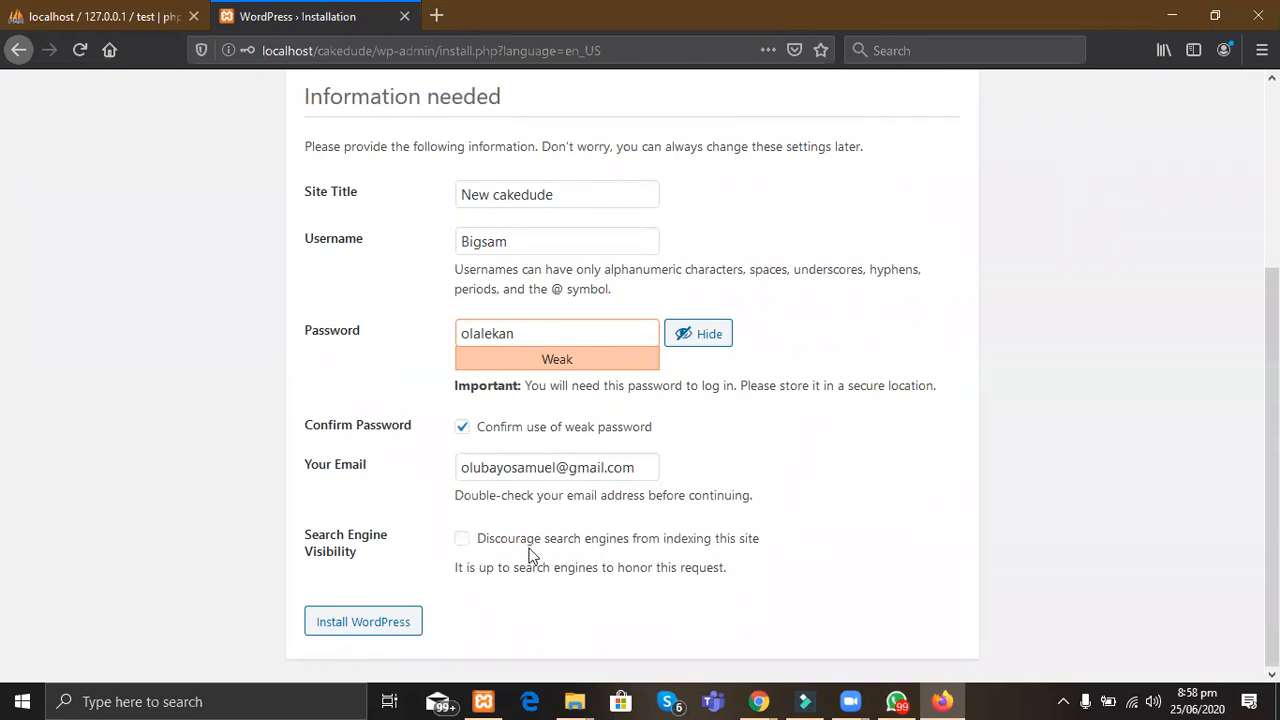
click(329, 632)
Step: Save the new login in Firefox and load localhost/cakeworld in a new tab
click(320, 218)
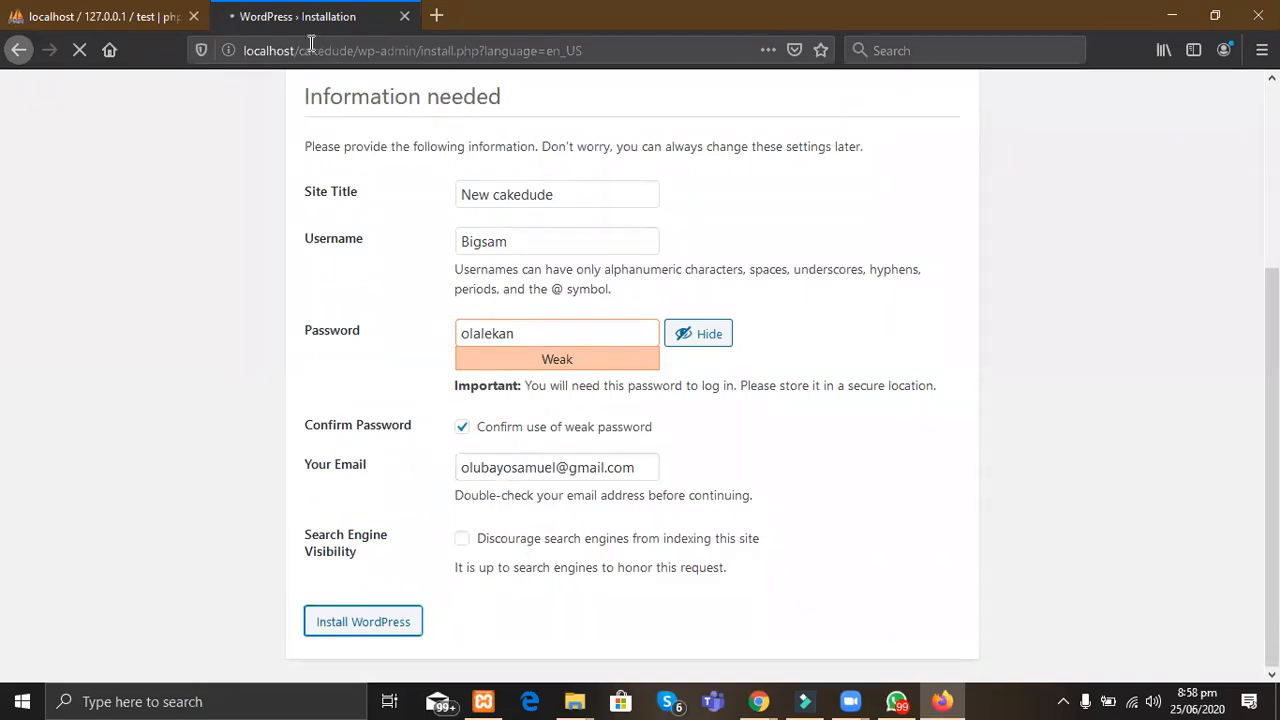
key(ctrl+t)
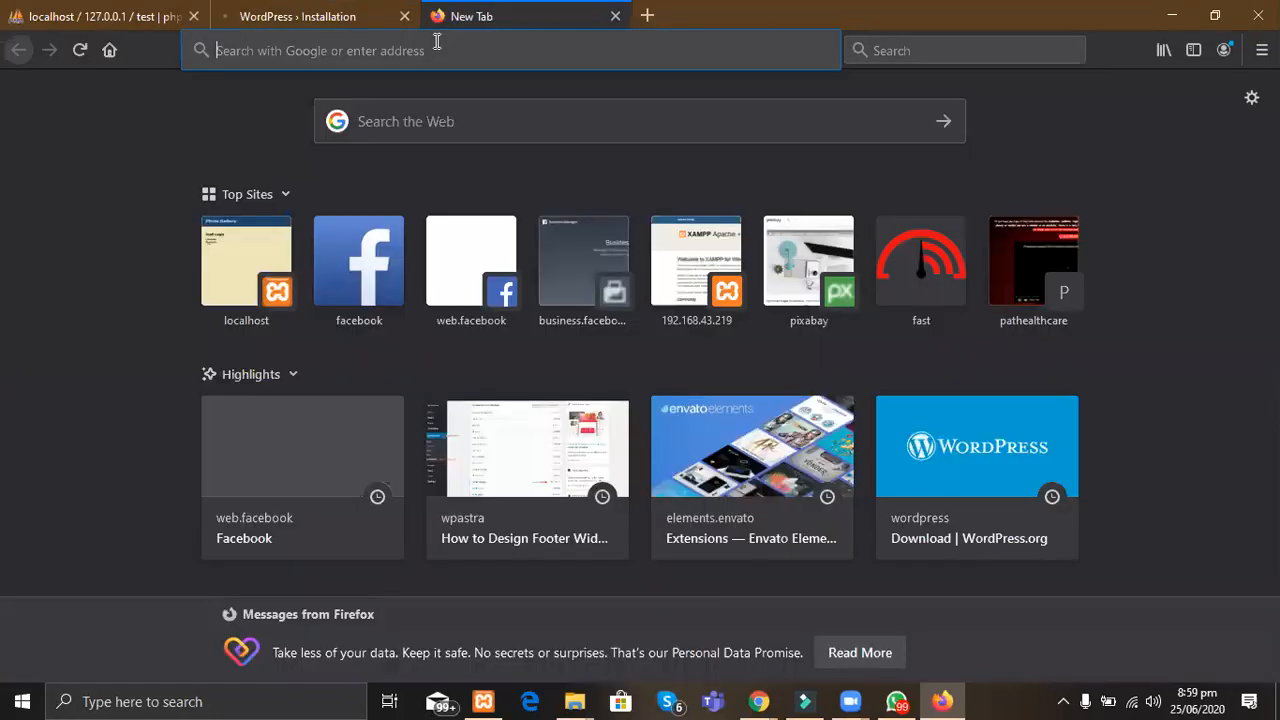
click(437, 51)
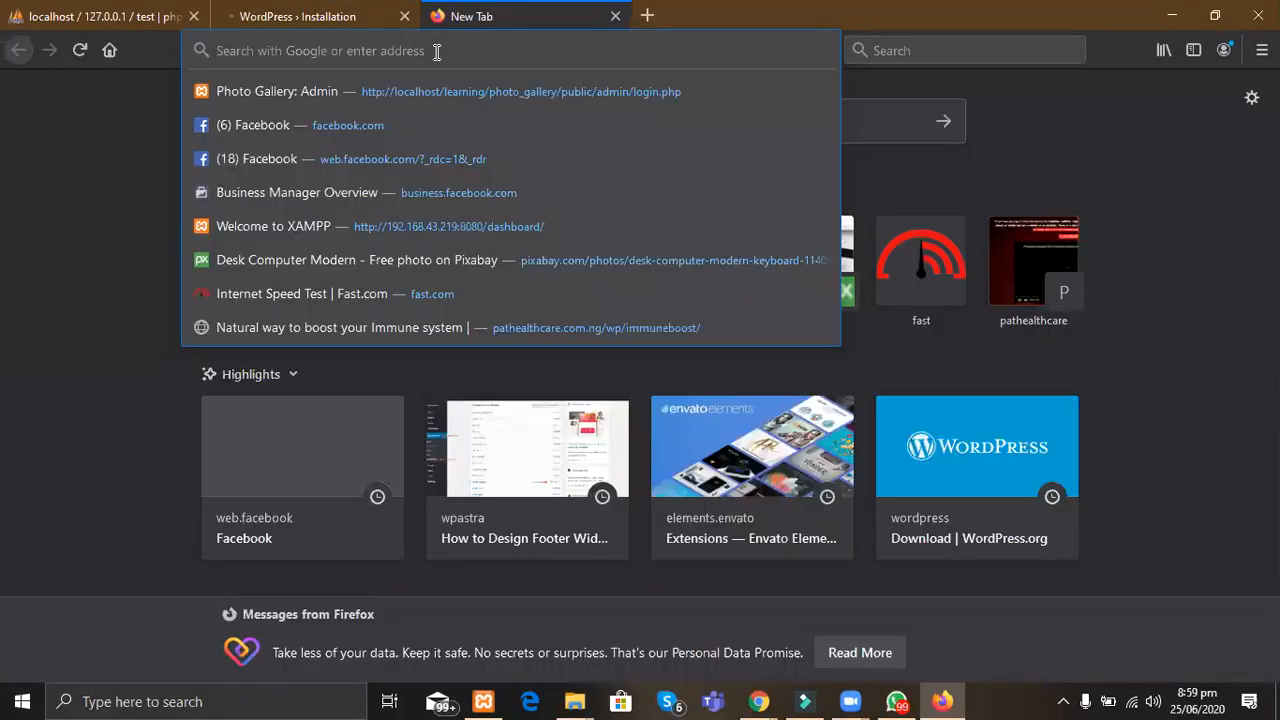
text(localhost/)
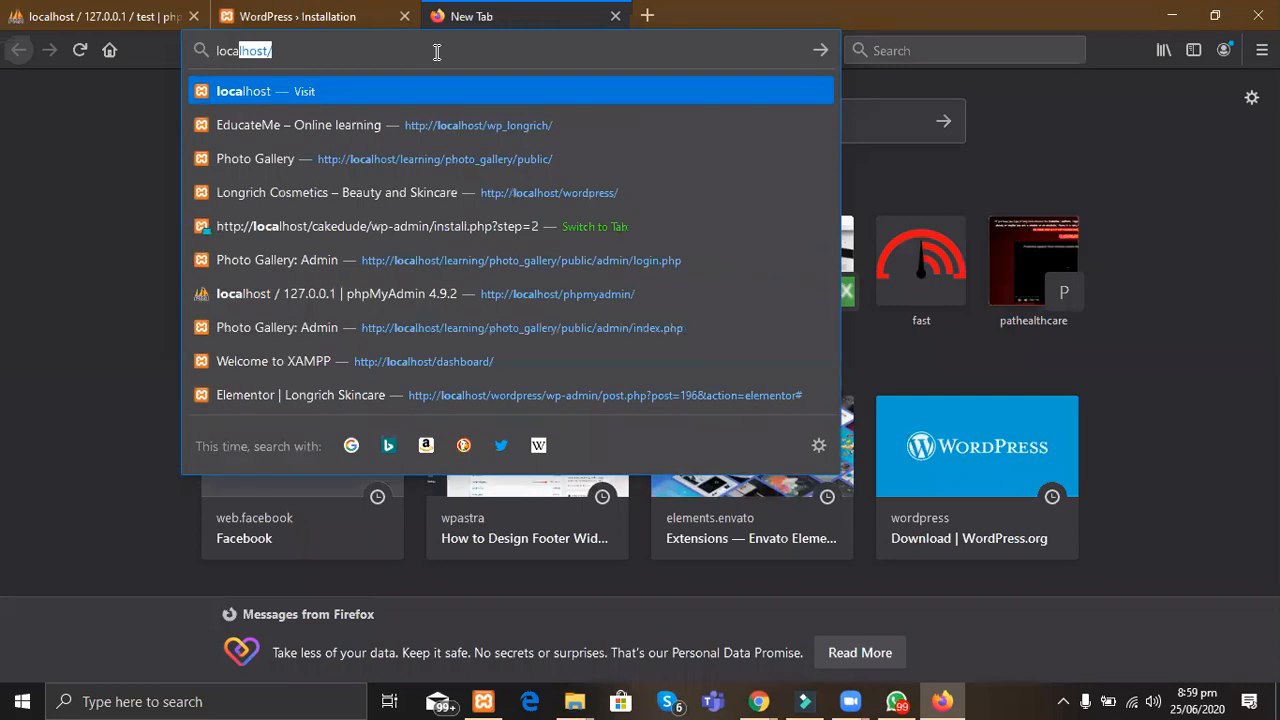
text(ca)
key(Return)
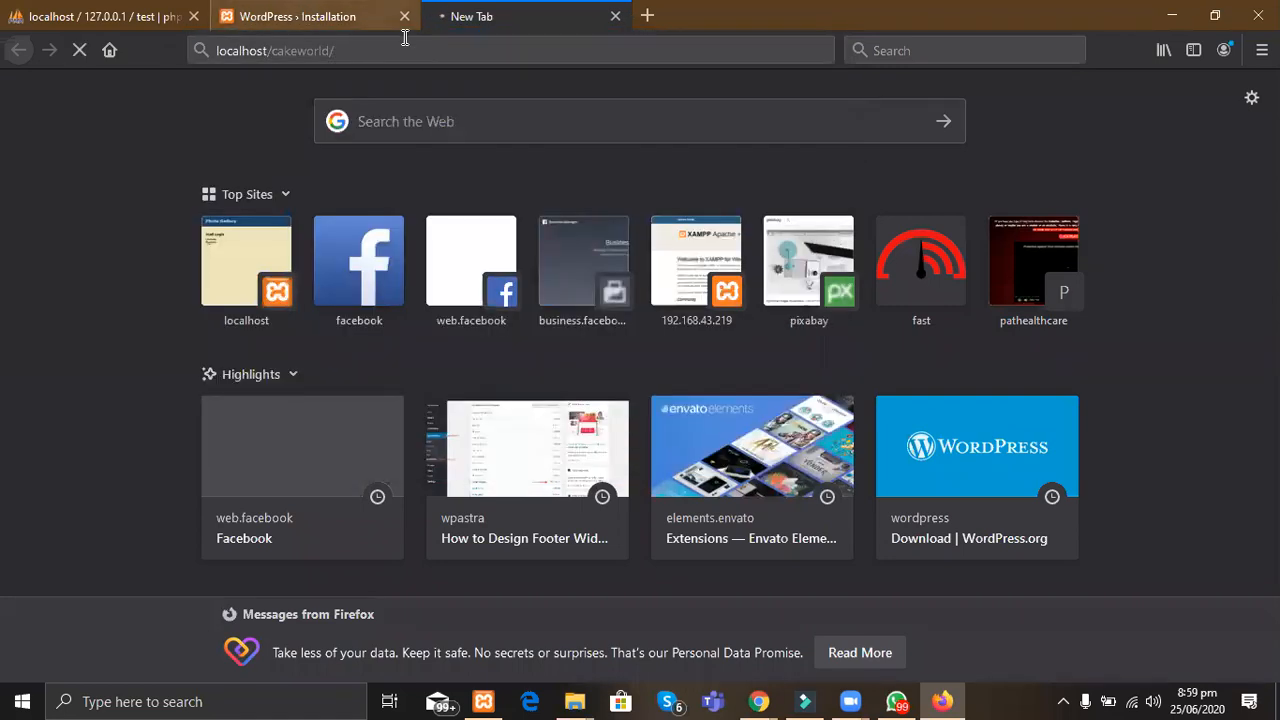
click(401, 28)
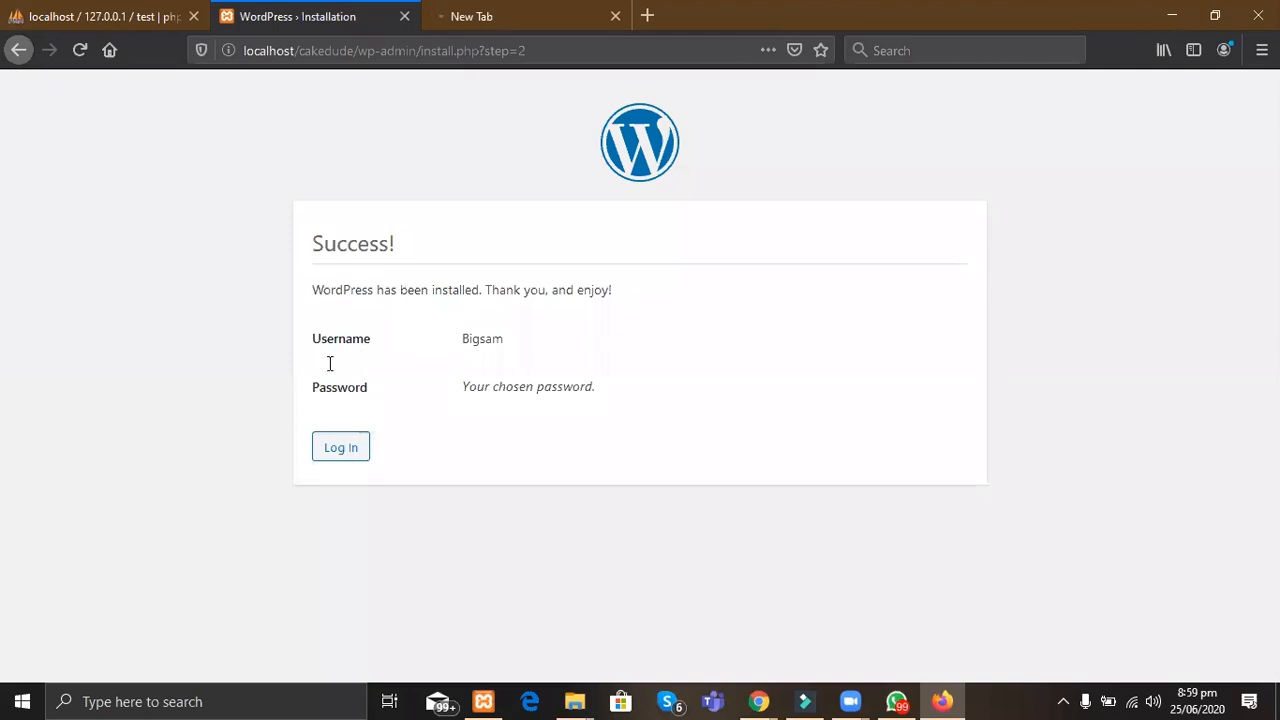
Step: Fill the New cakedude login form with the saved username and password, reveal the password, and tick Remember Me
click(333, 449)
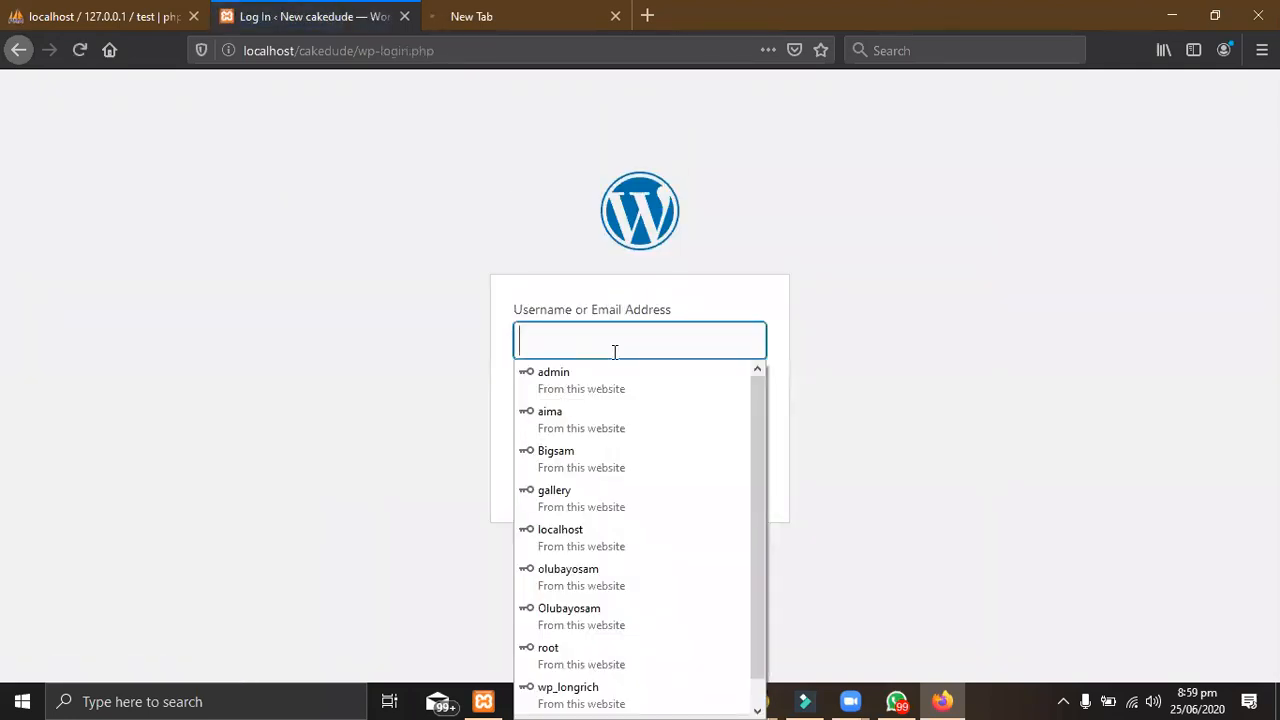
text(Big)
click(612, 387)
click(570, 423)
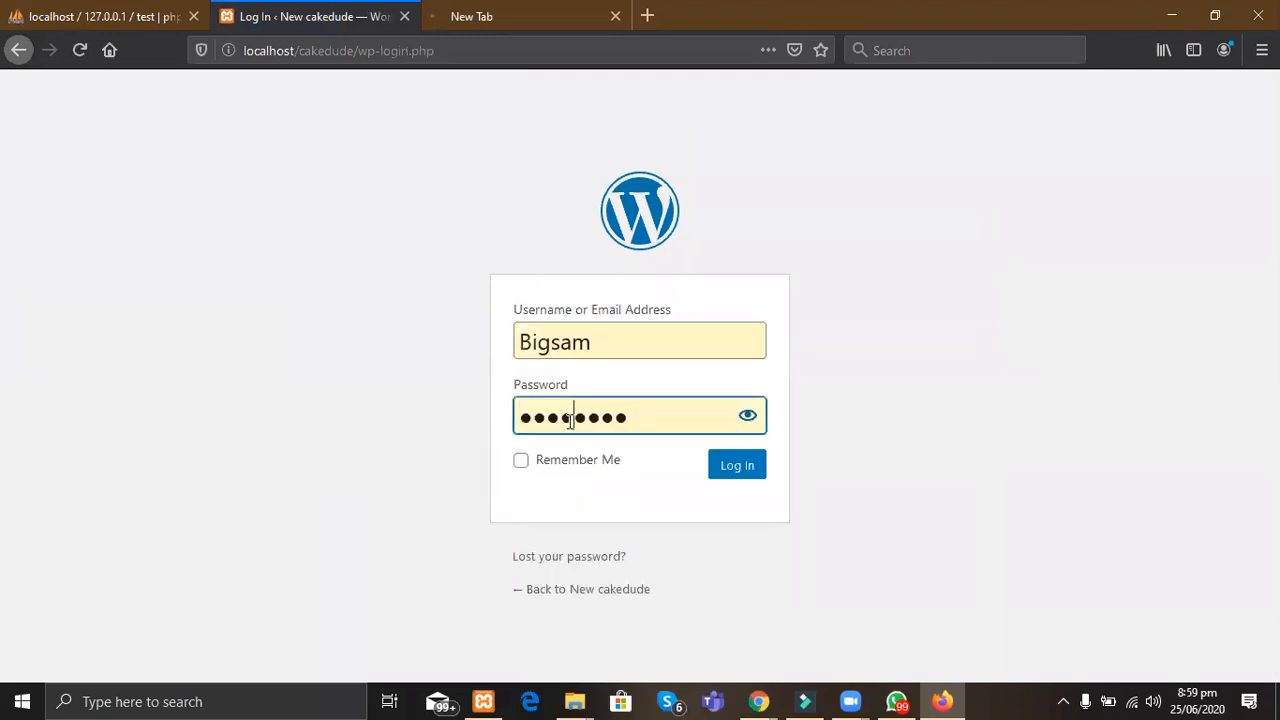
click(748, 416)
click(522, 464)
click(523, 466)
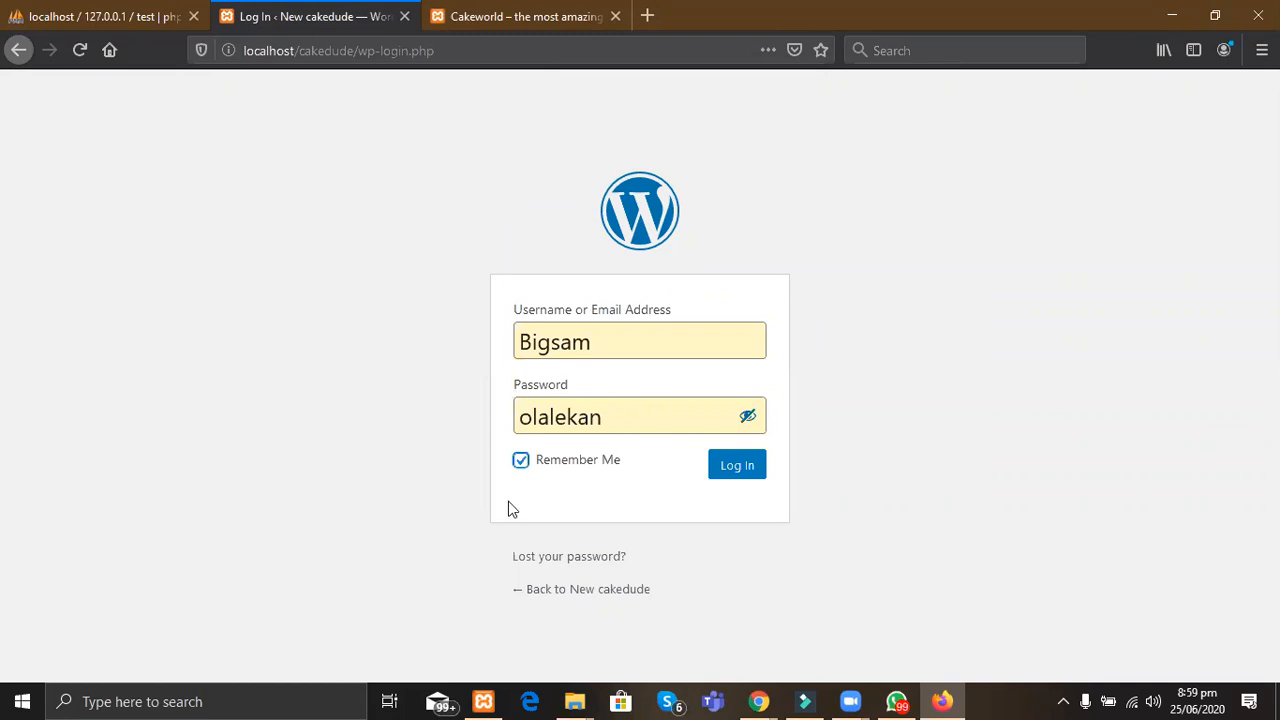
key(alt+Tab)
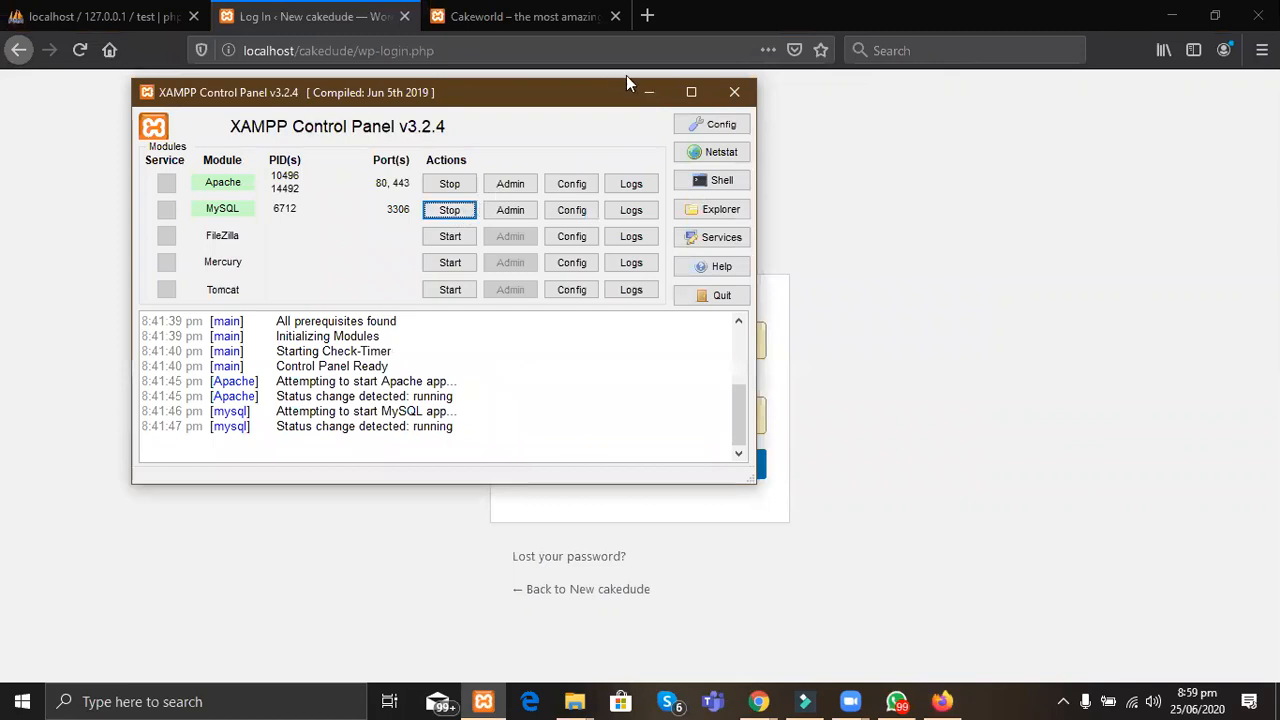
click(648, 93)
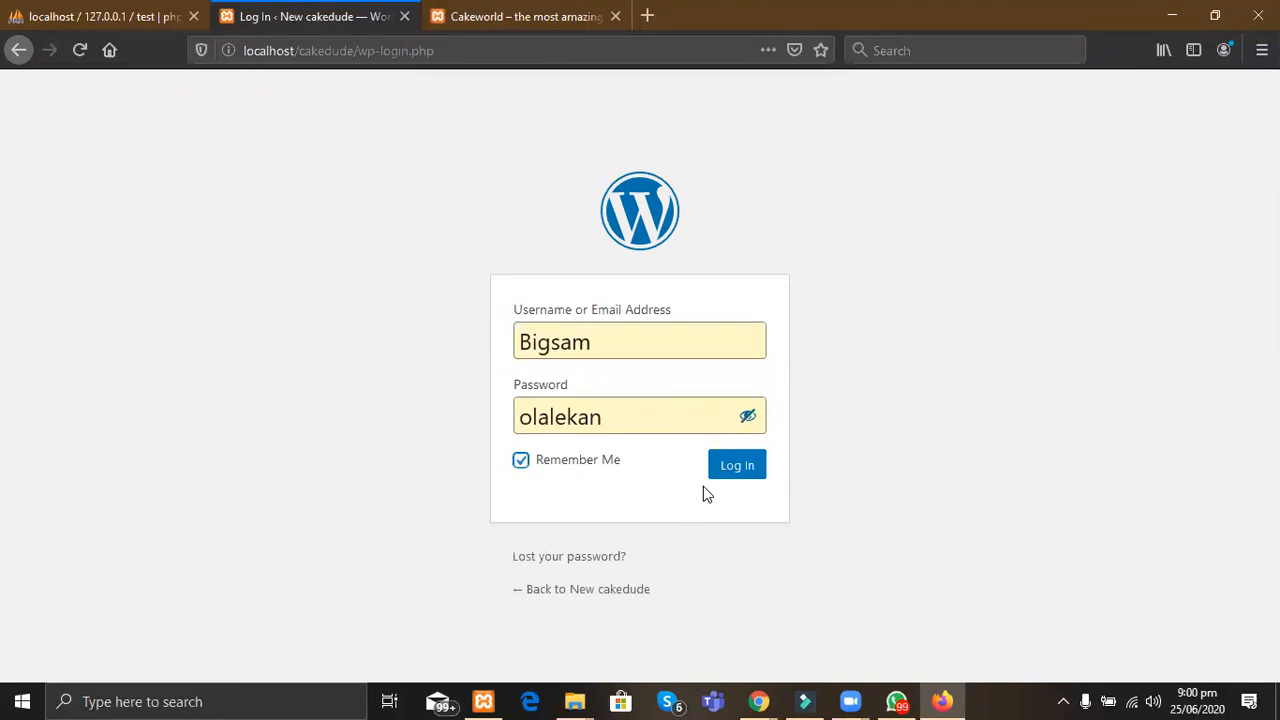
Step: Log in to New cakedude, then switch to the Cakeworld tab and scroll through its home page
click(736, 470)
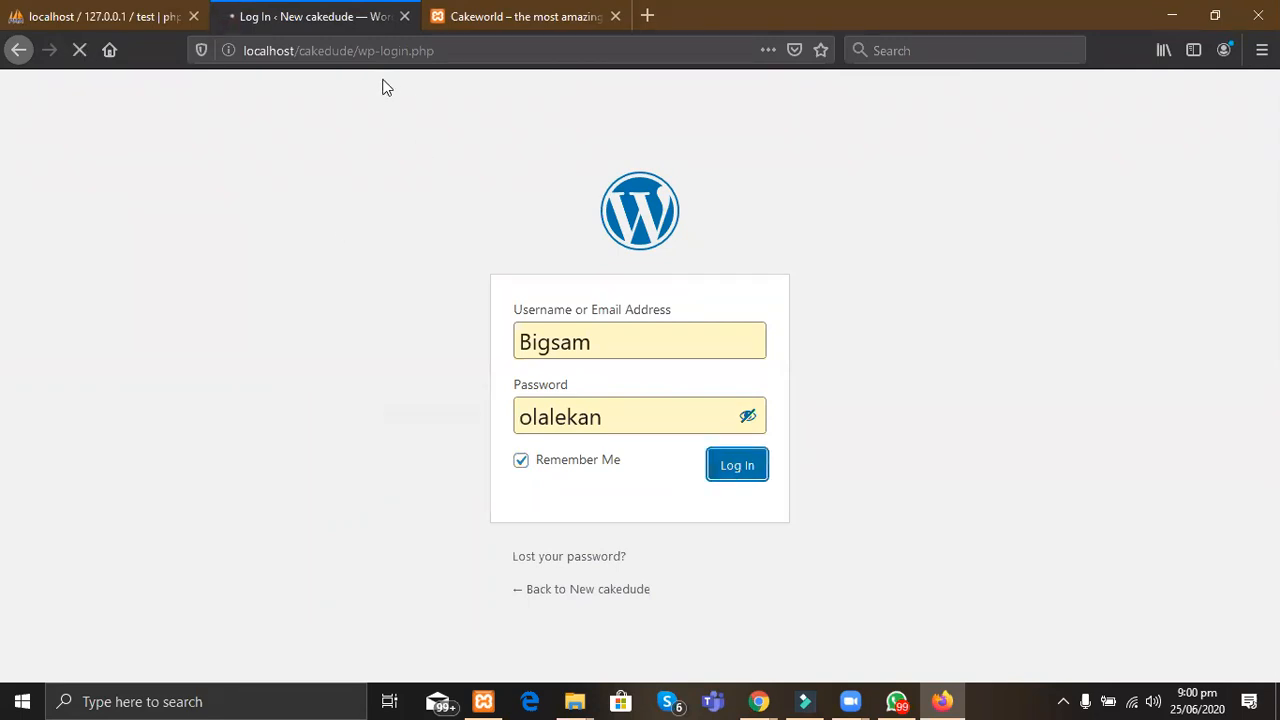
click(427, 32)
scroll(472, 500, down, 4)
scroll(472, 505, up, 4)
scroll(474, 505, up, 1)
scroll(472, 500, down, 2)
scroll(472, 500, up, 2)
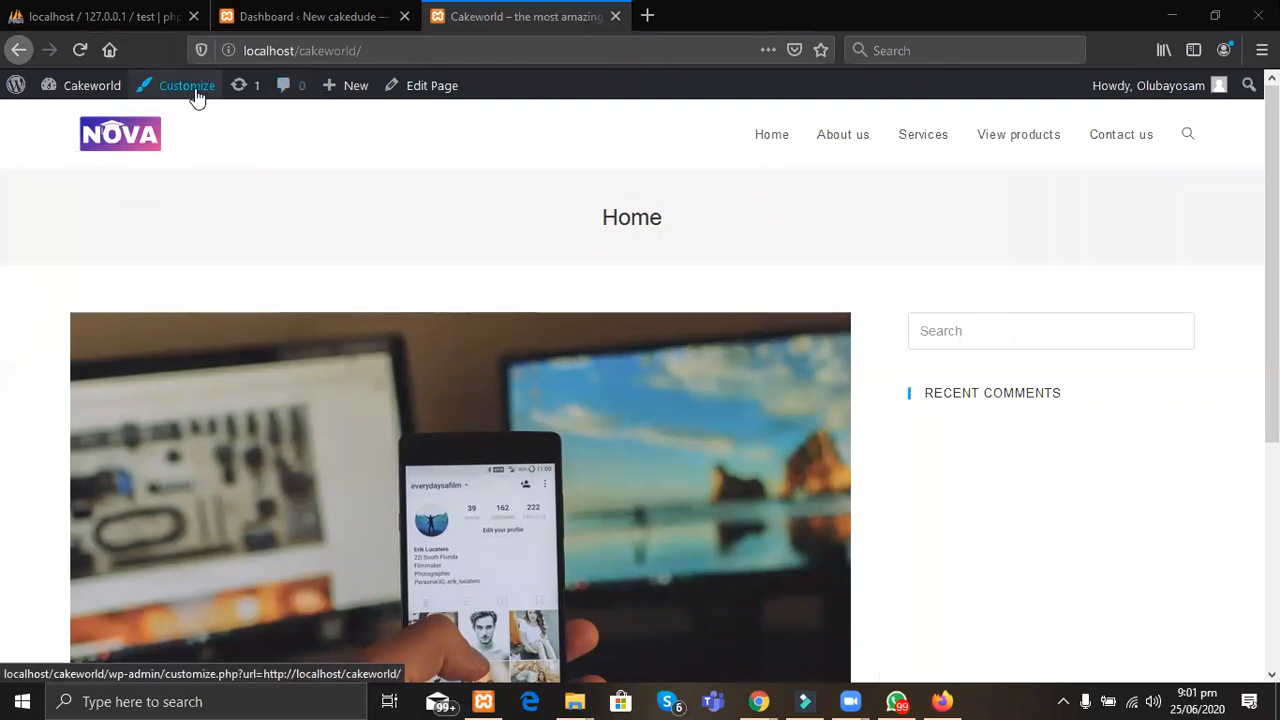
Step: Launch the Customizer from the admin bar on Cakeworld's home page
click(197, 95)
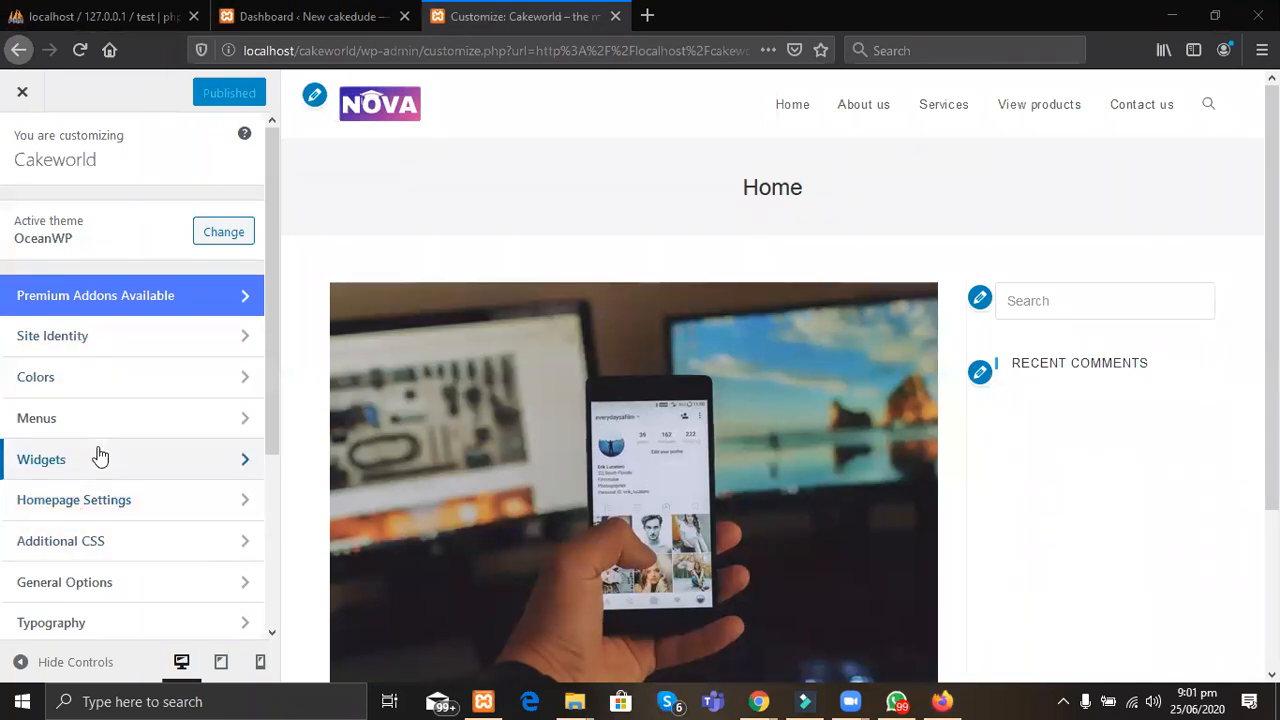
Step: Open the Homepage Settings panel, showing the static Home page as the homepage
click(80, 502)
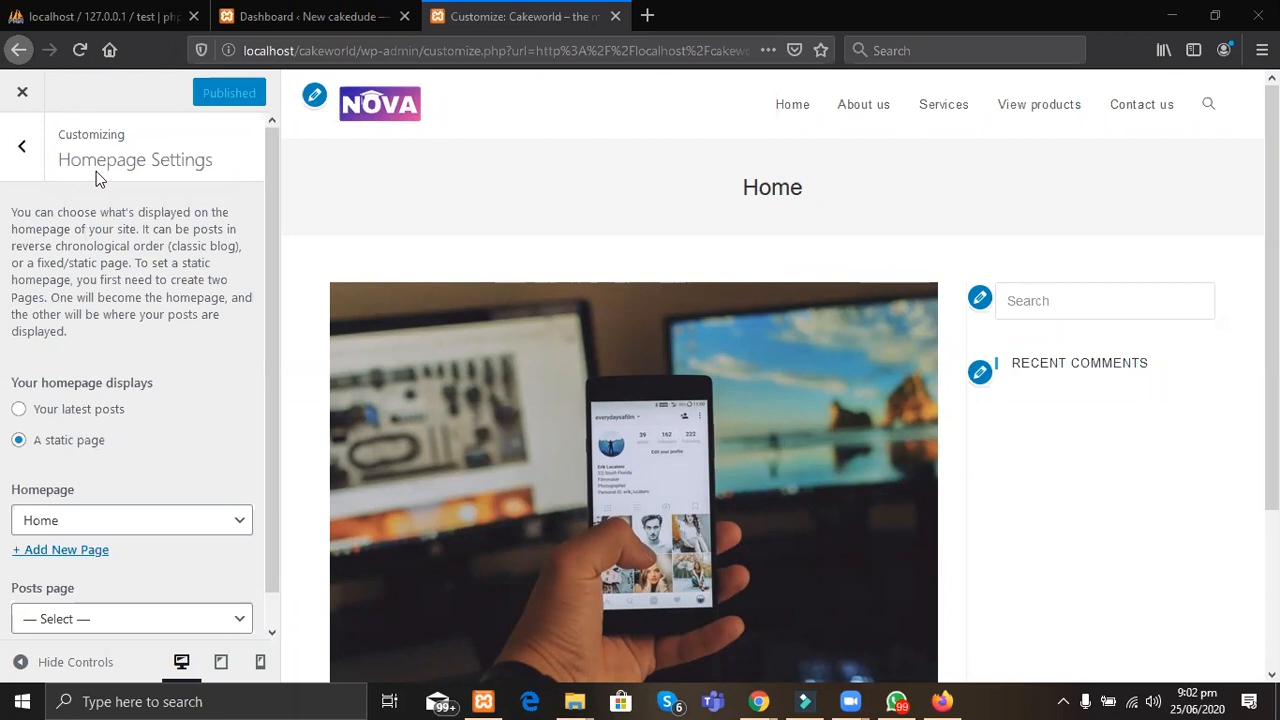
Step: Under Header > General, switch the header style from Minimal to Transparent
click(22, 147)
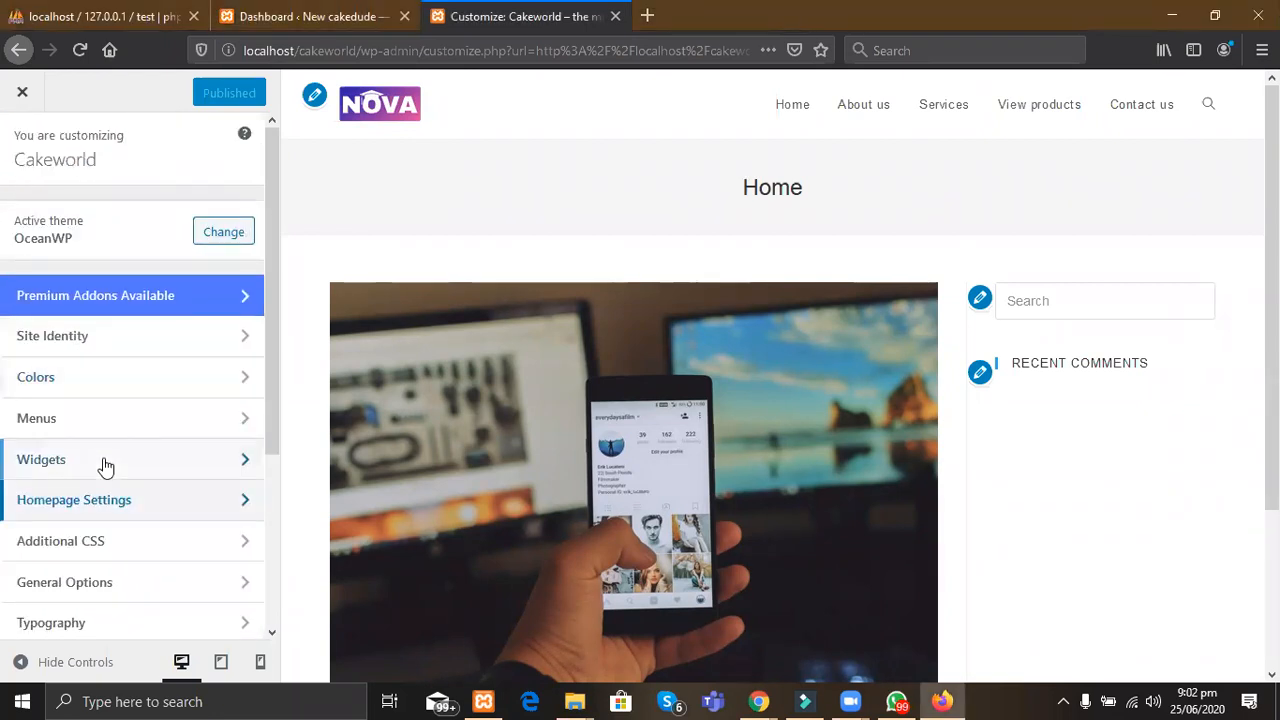
scroll(105, 468, down, 3)
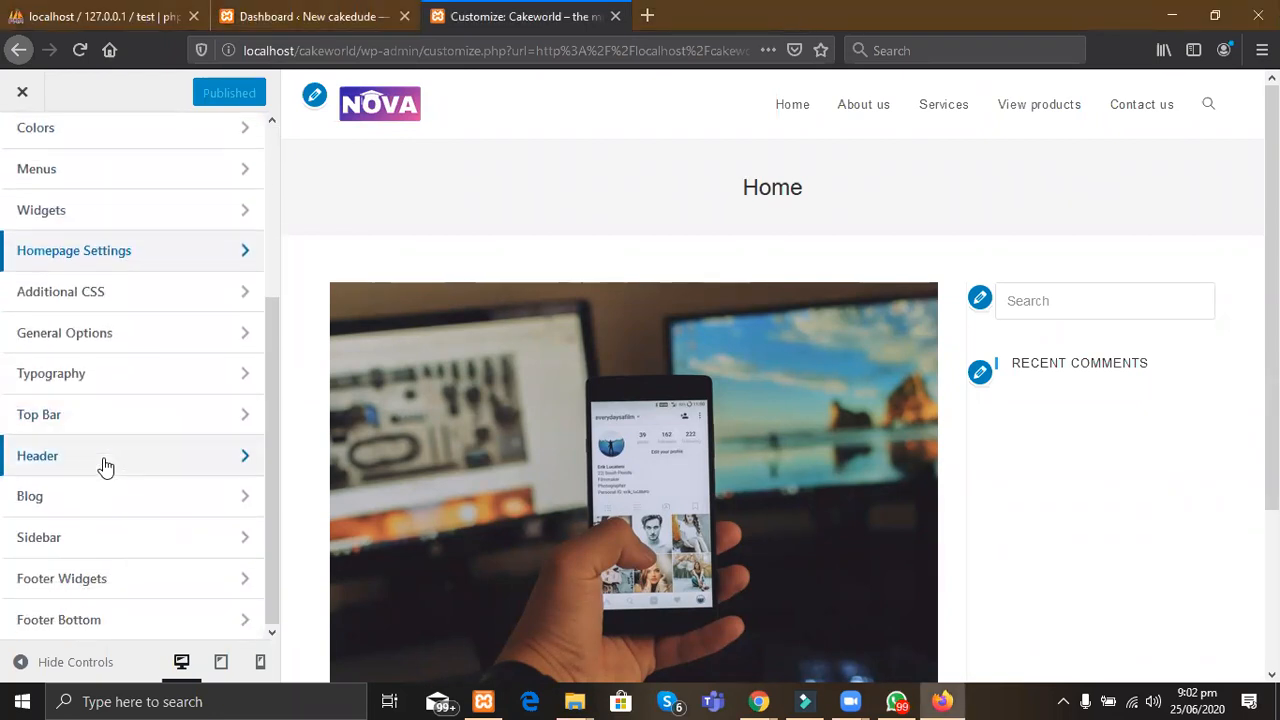
click(58, 470)
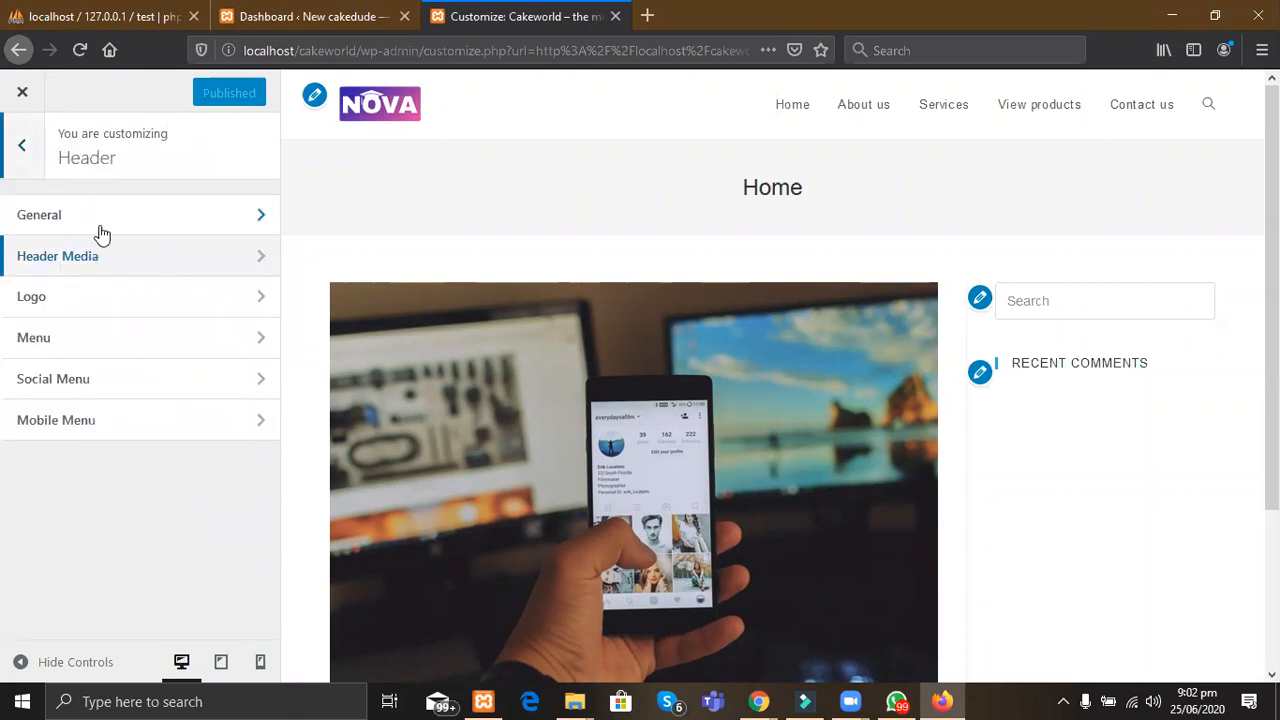
click(119, 259)
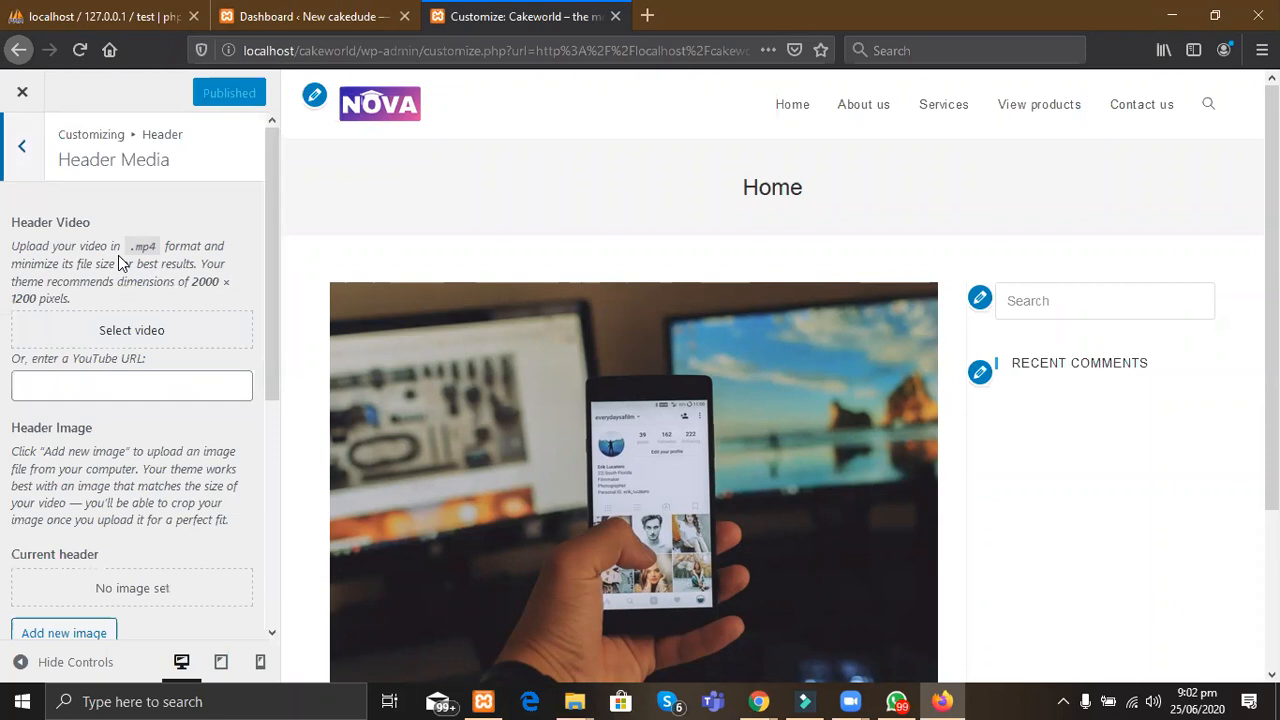
click(21, 148)
click(62, 218)
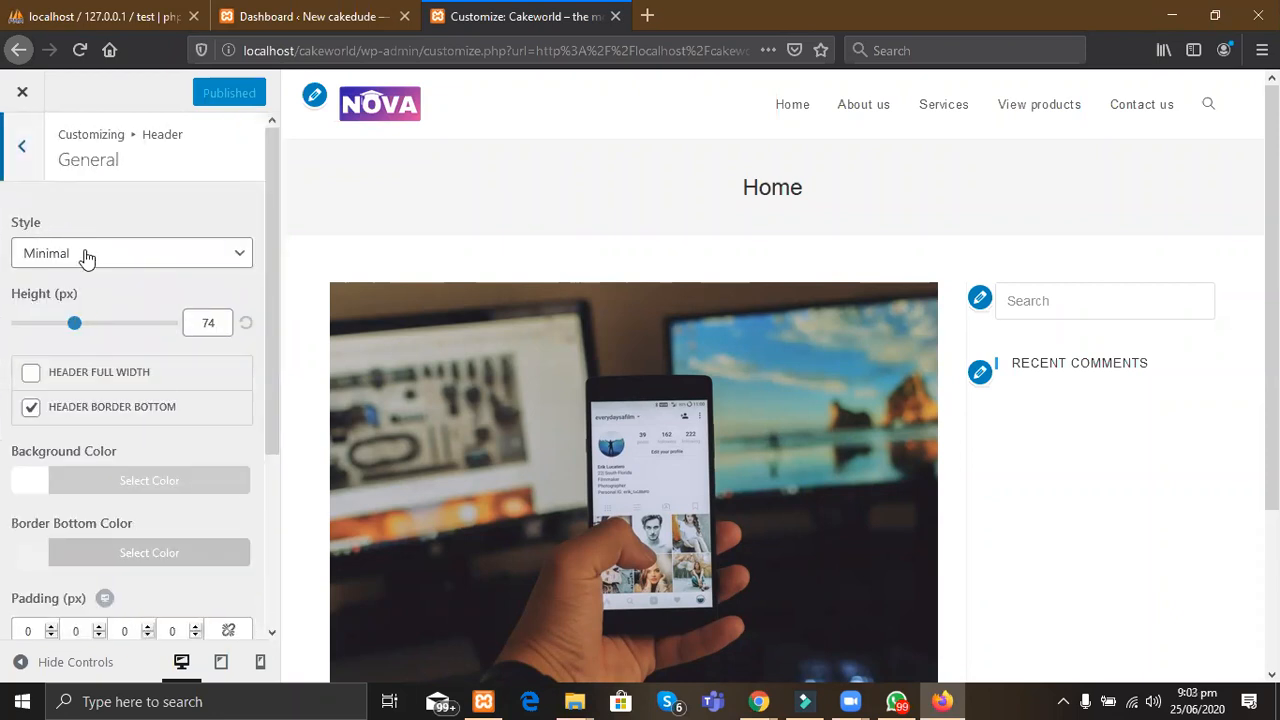
click(86, 256)
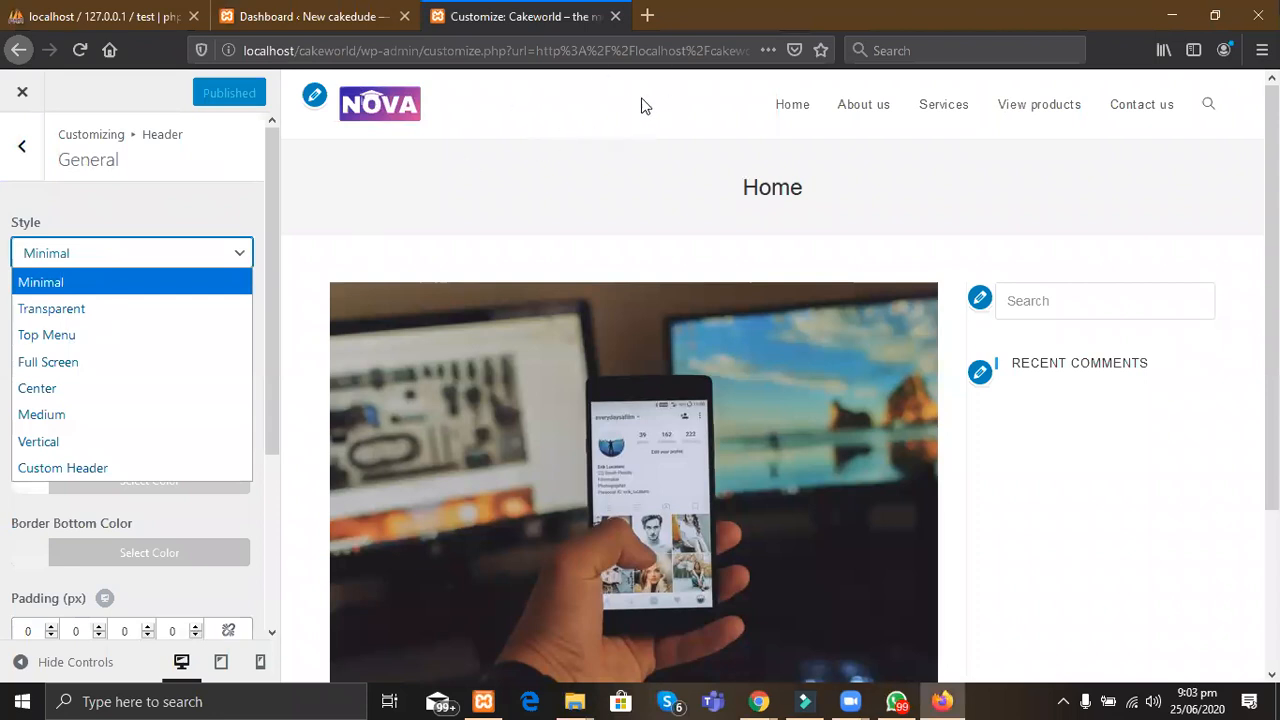
click(83, 310)
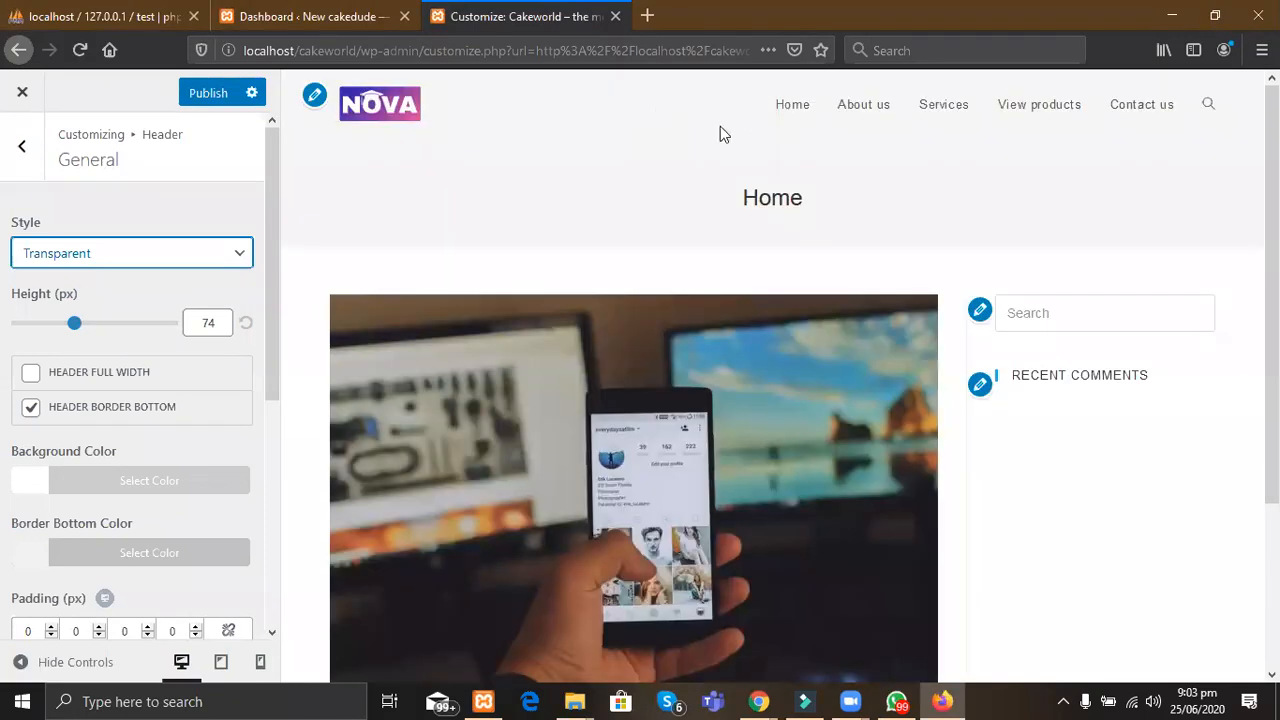
click(504, 201)
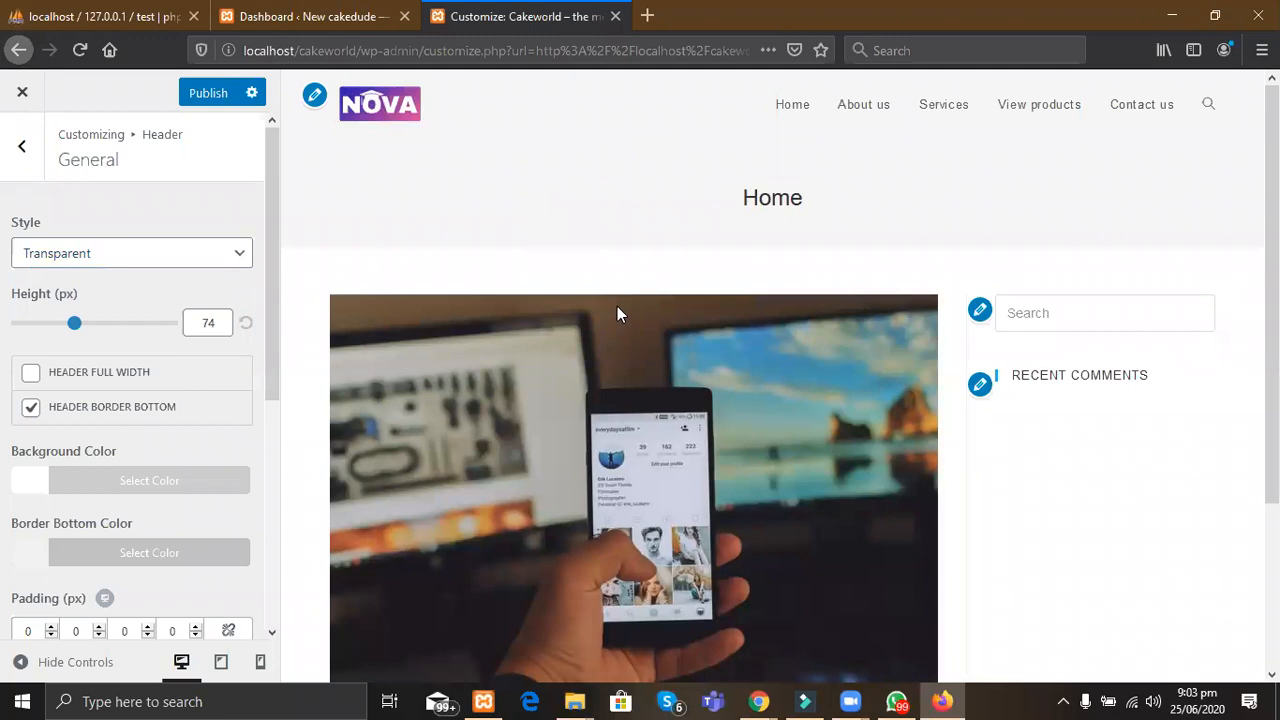
click(759, 701)
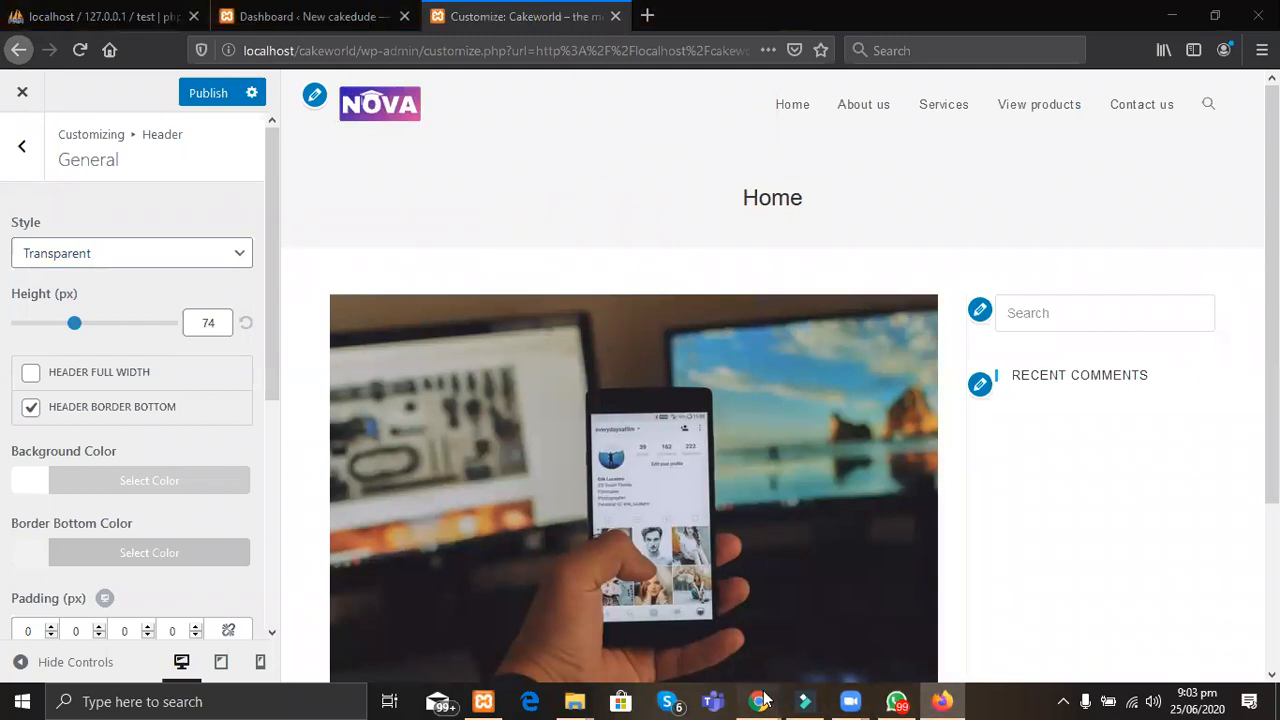
click(858, 630)
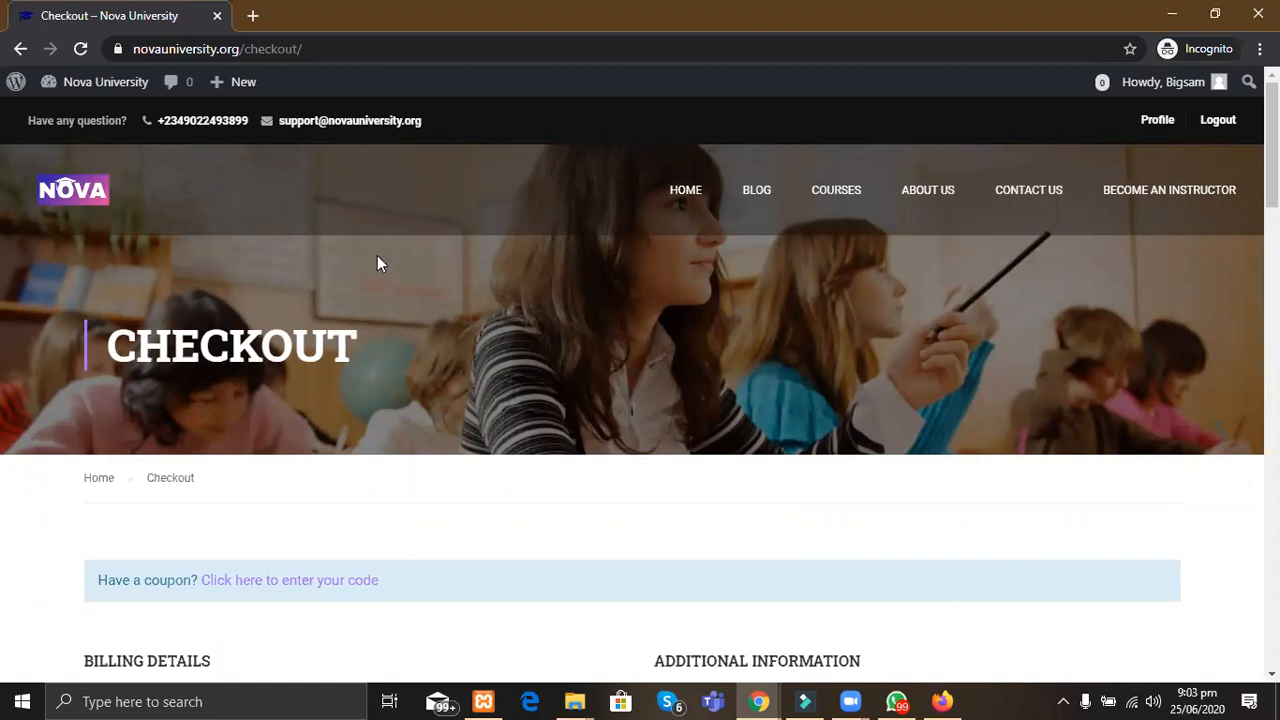
key(alt+Tab)
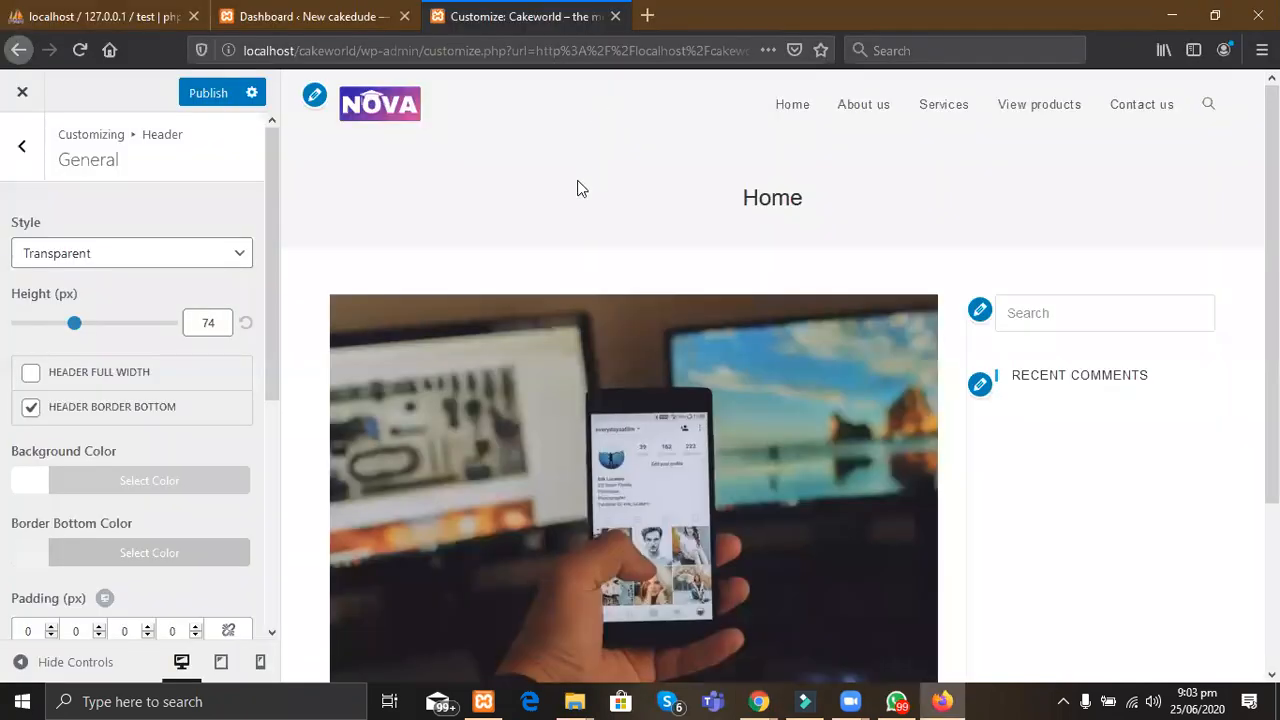